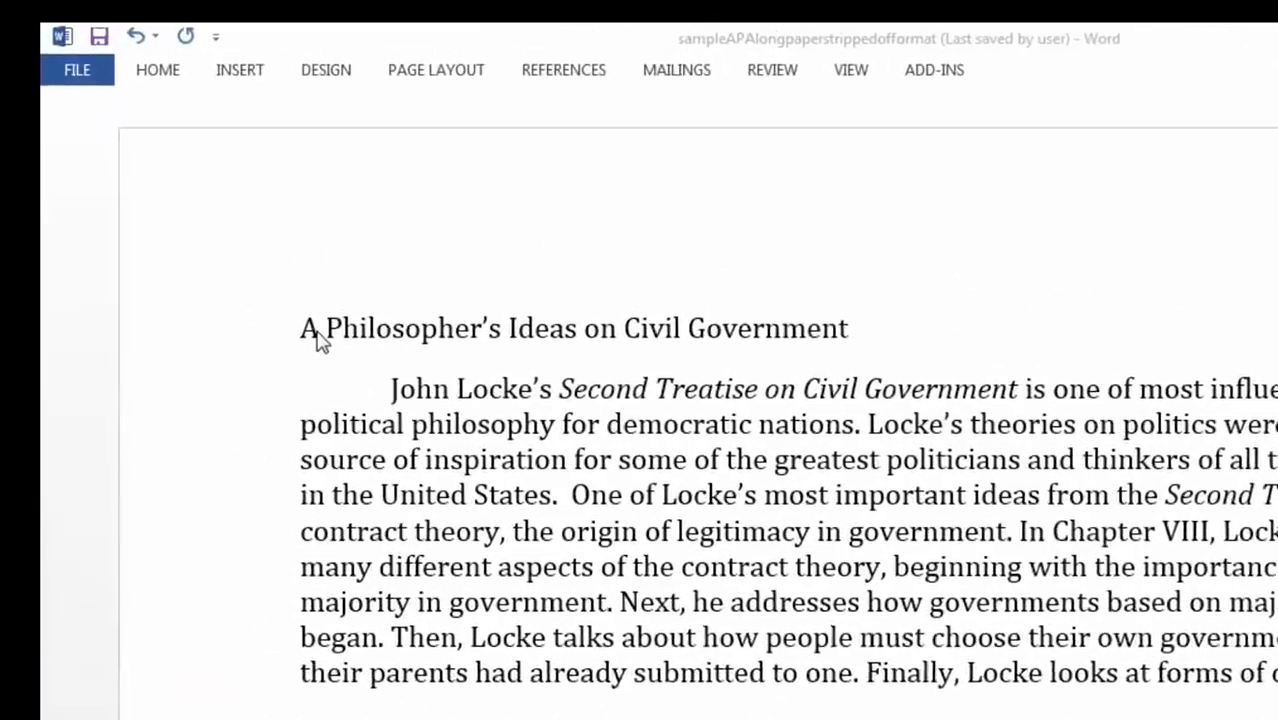
- Turn on the ruler from the View tab, then return to the Home ribbon
left_click(1037, 88)
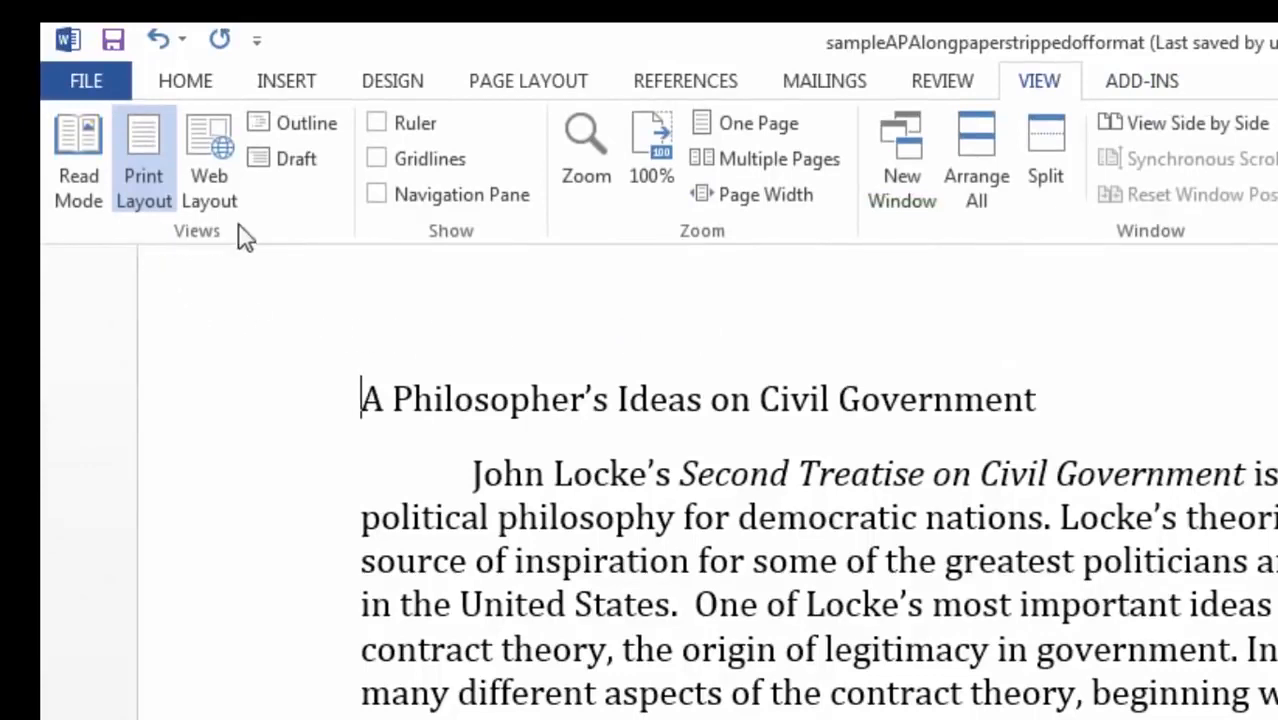
left_click(376, 125)
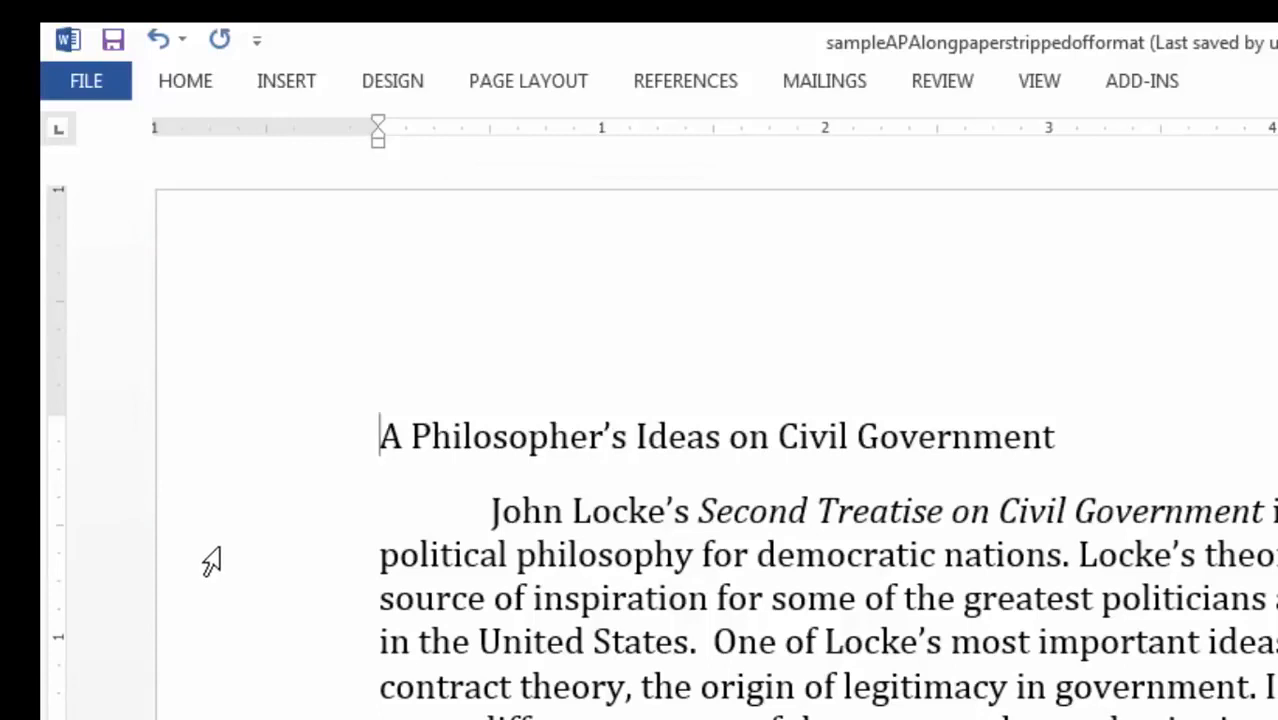
left_click(186, 82)
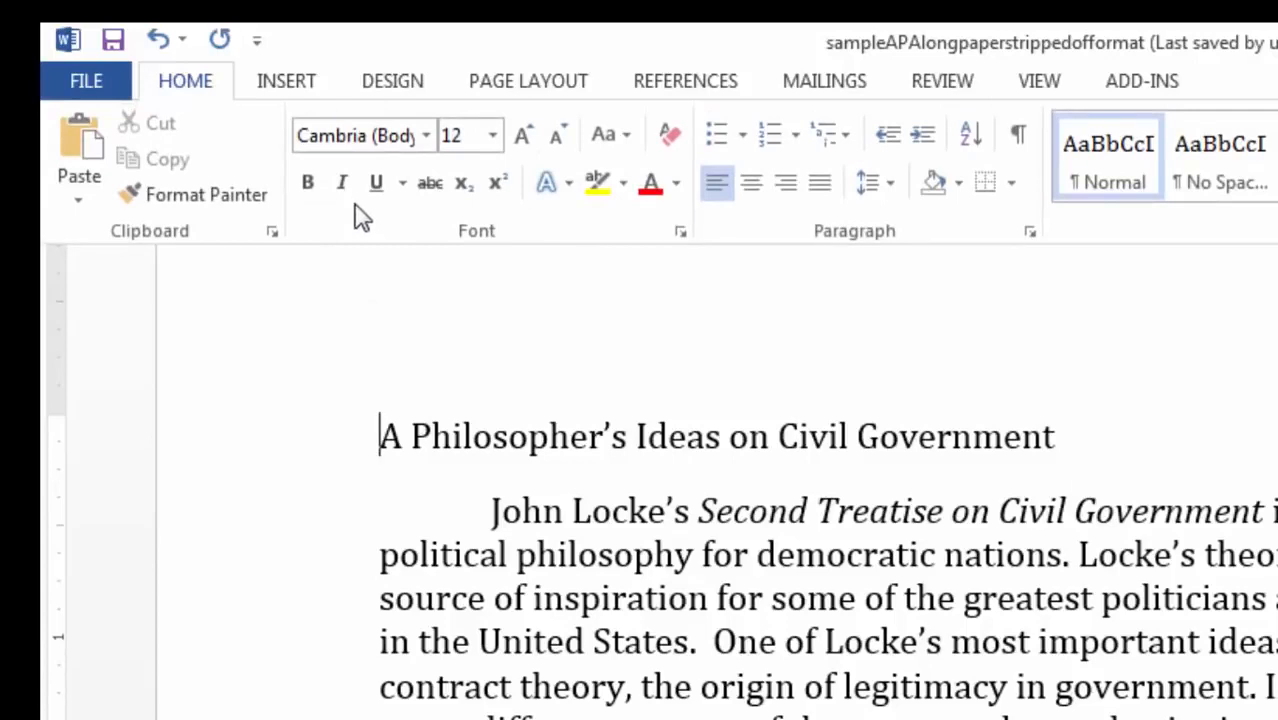
left_click(186, 82)
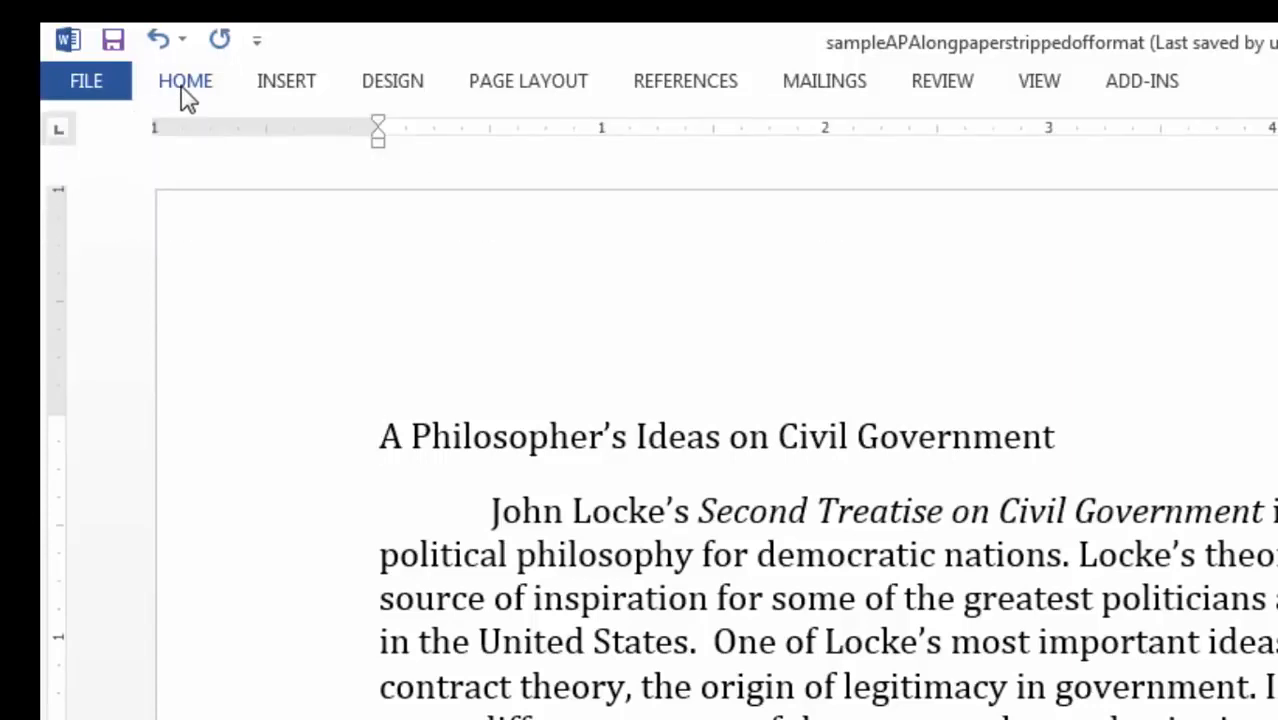
left_click(186, 84)
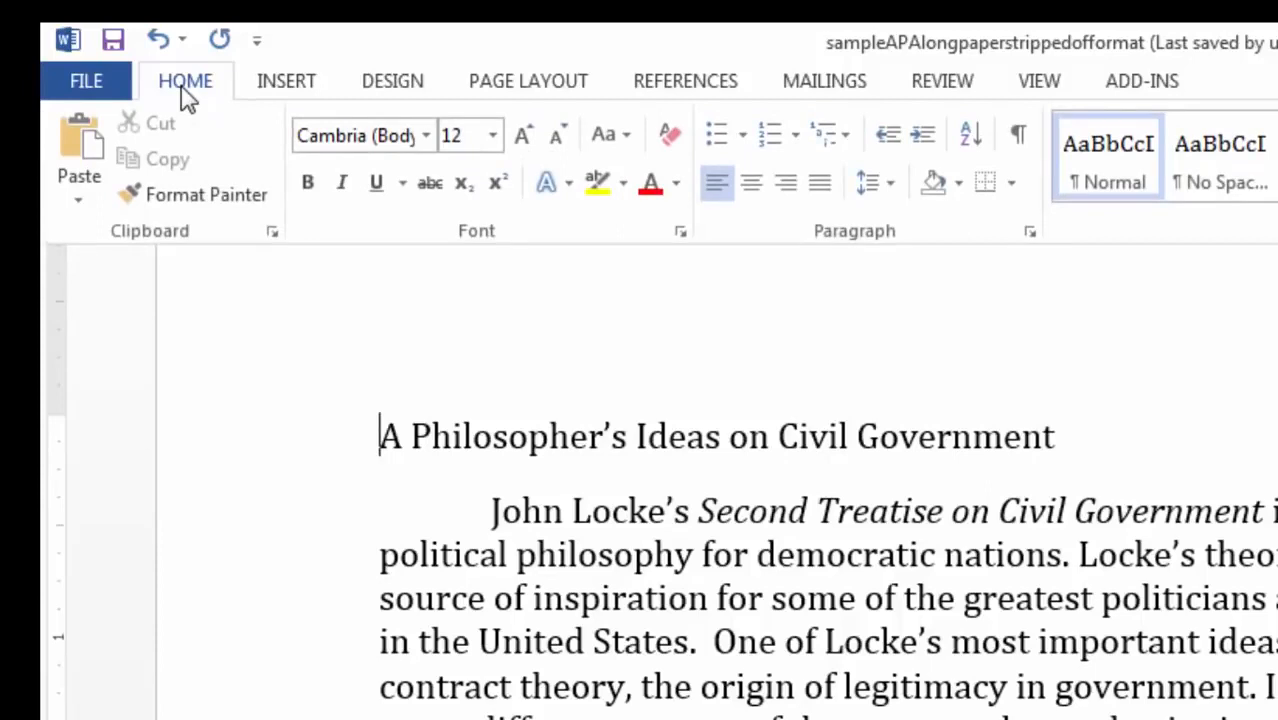
- Confirm 1-inch top, bottom, left and right margins for the whole document via Custom Margins
left_click(535, 88)
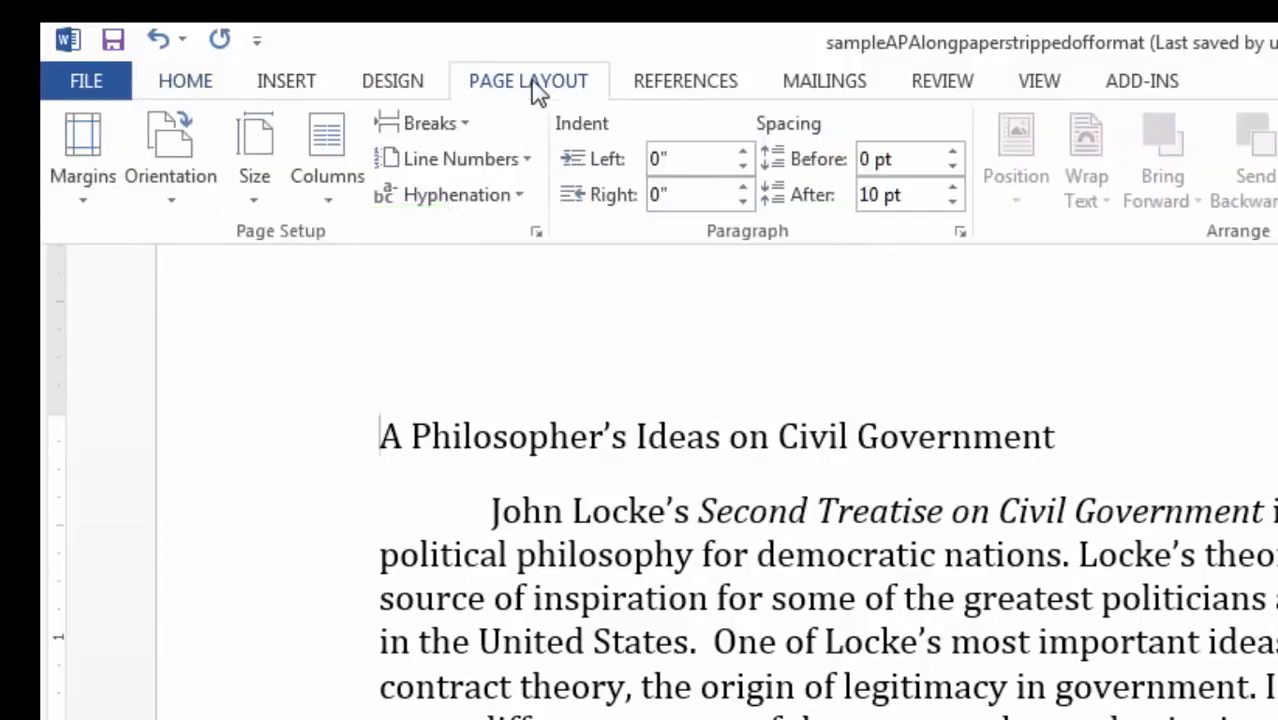
left_click(87, 143)
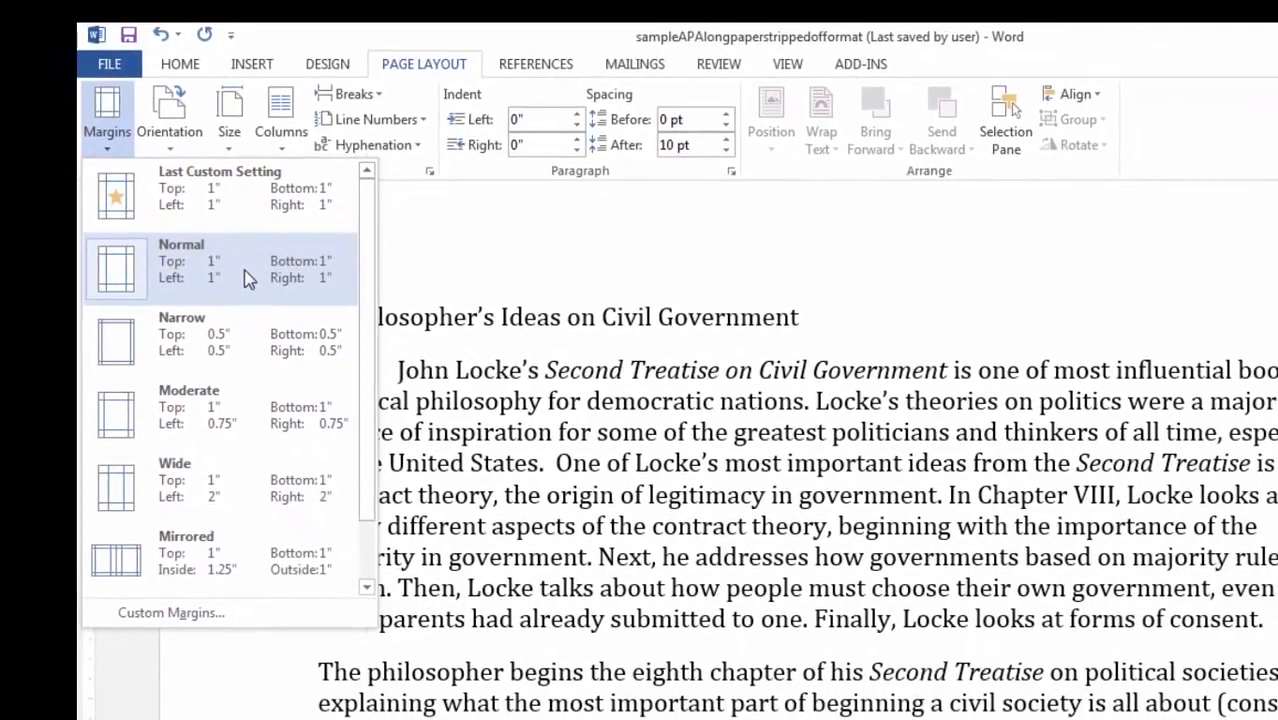
left_click(200, 613)
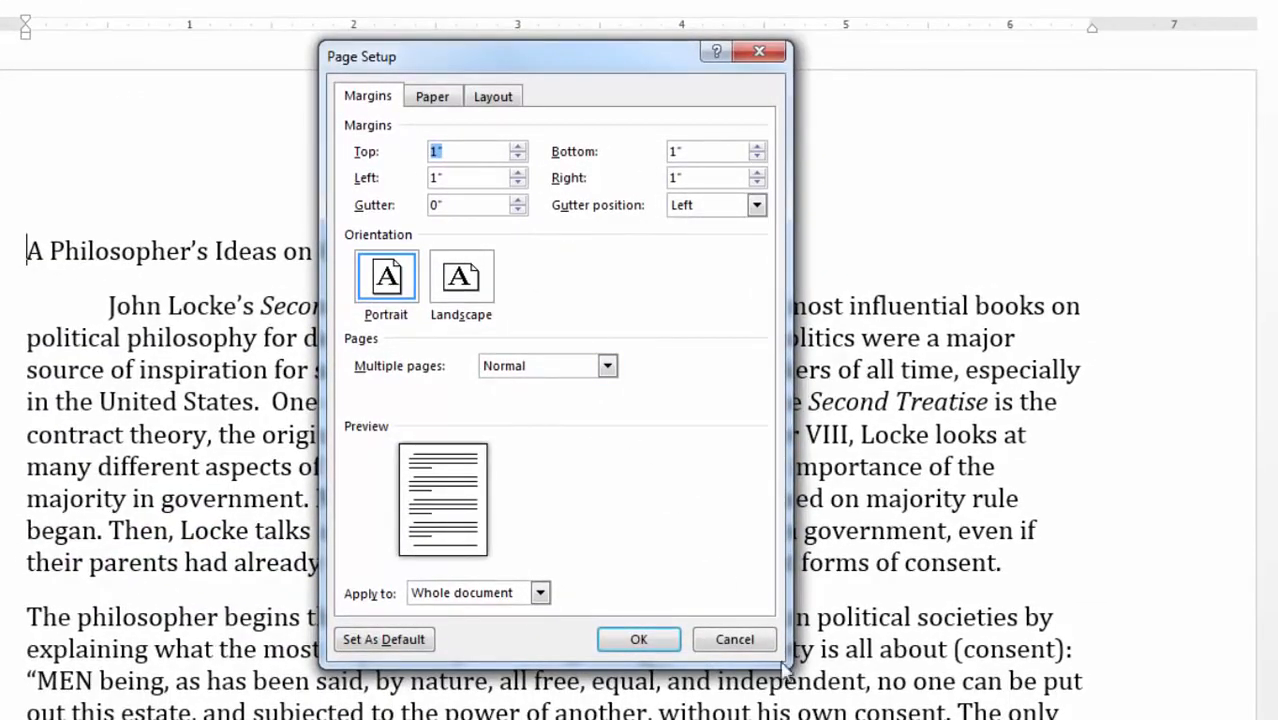
left_click(648, 641)
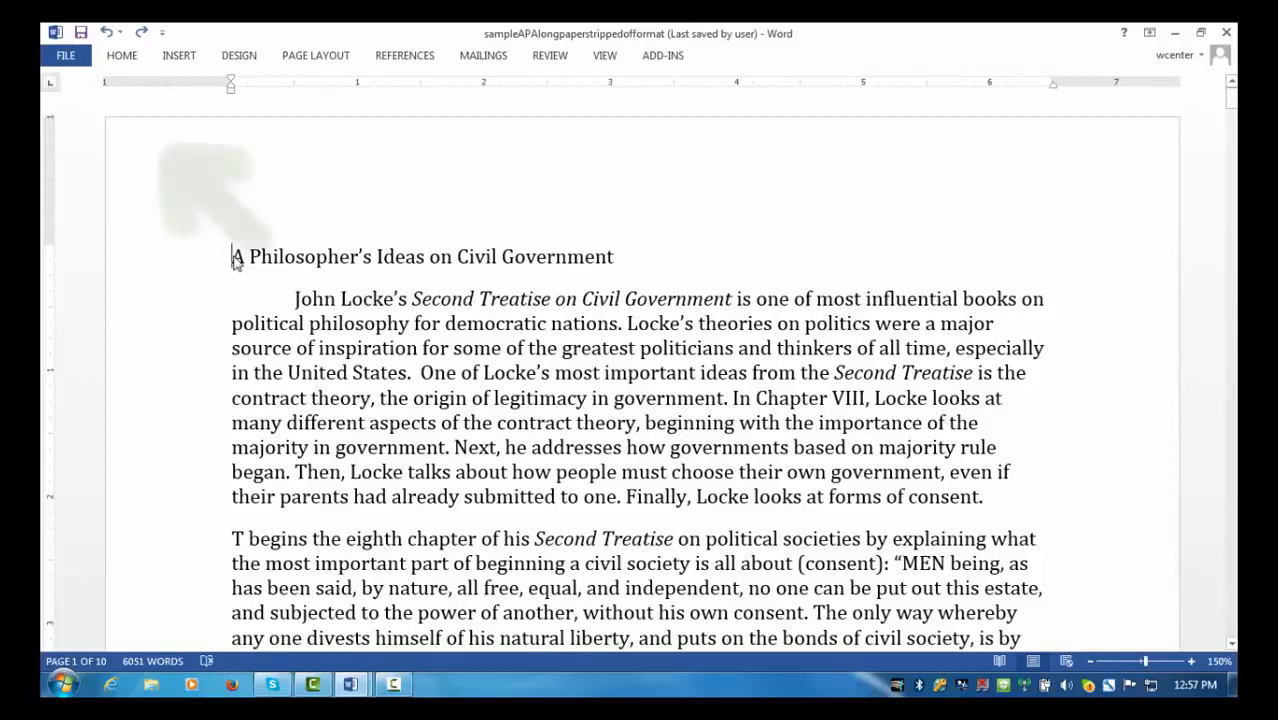
- Select all the text and change its font from Cambria to Times New Roman
left_click(140, 57)
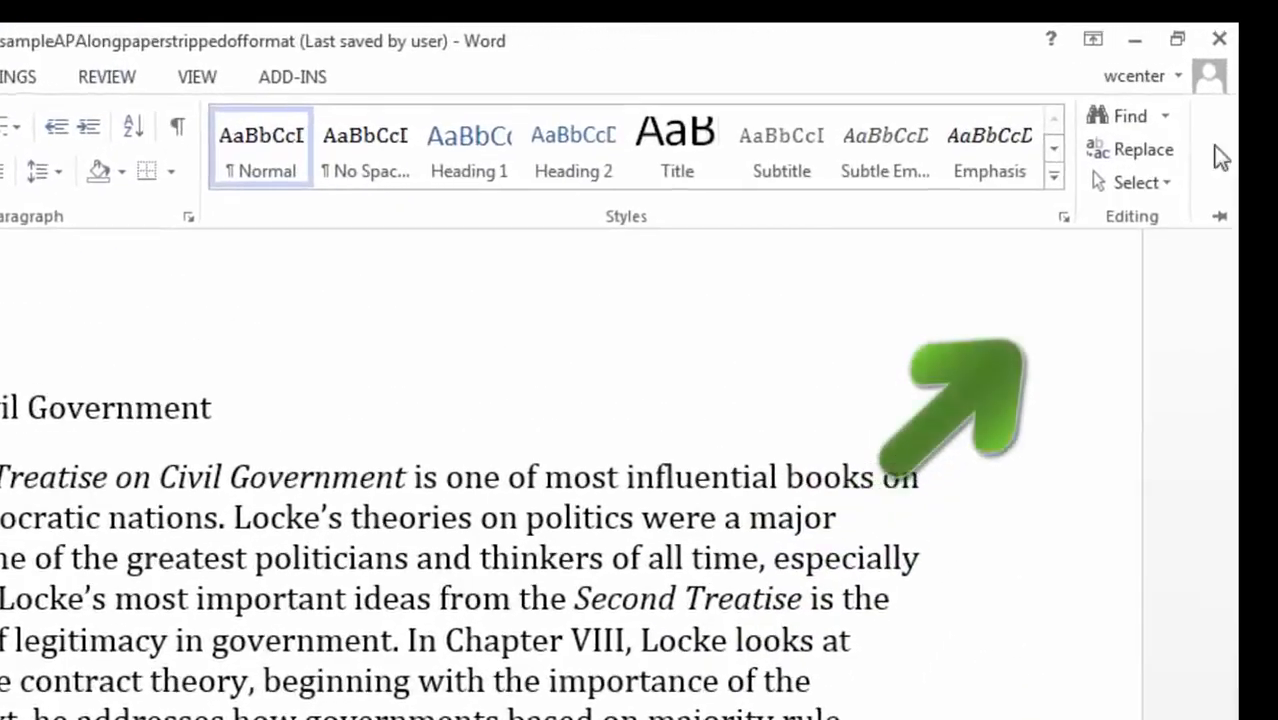
left_click(1164, 185)
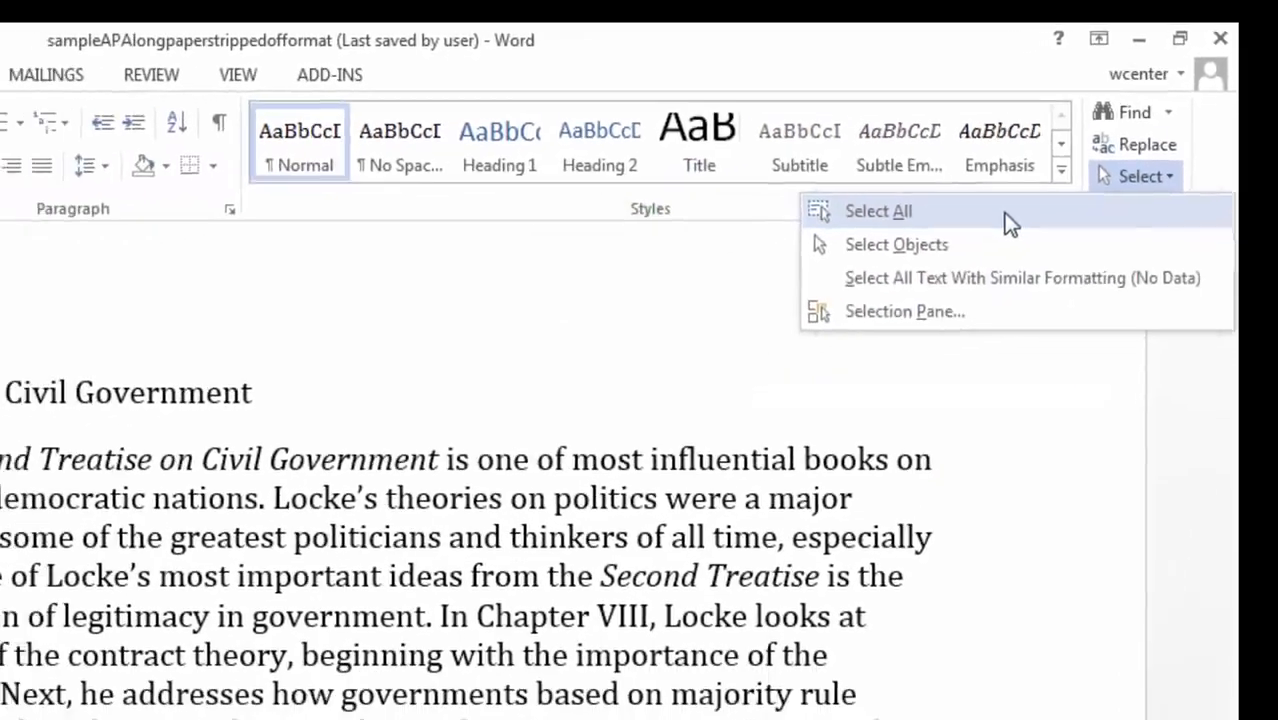
left_click(1010, 224)
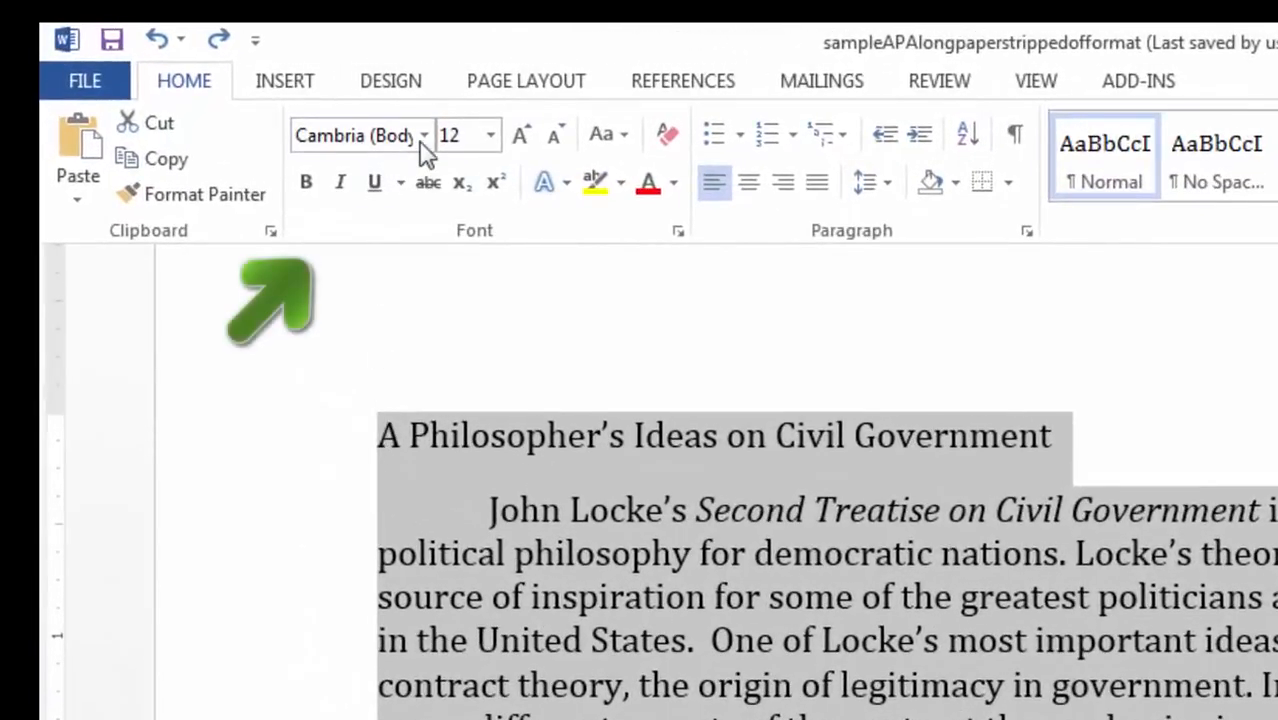
left_click(376, 135)
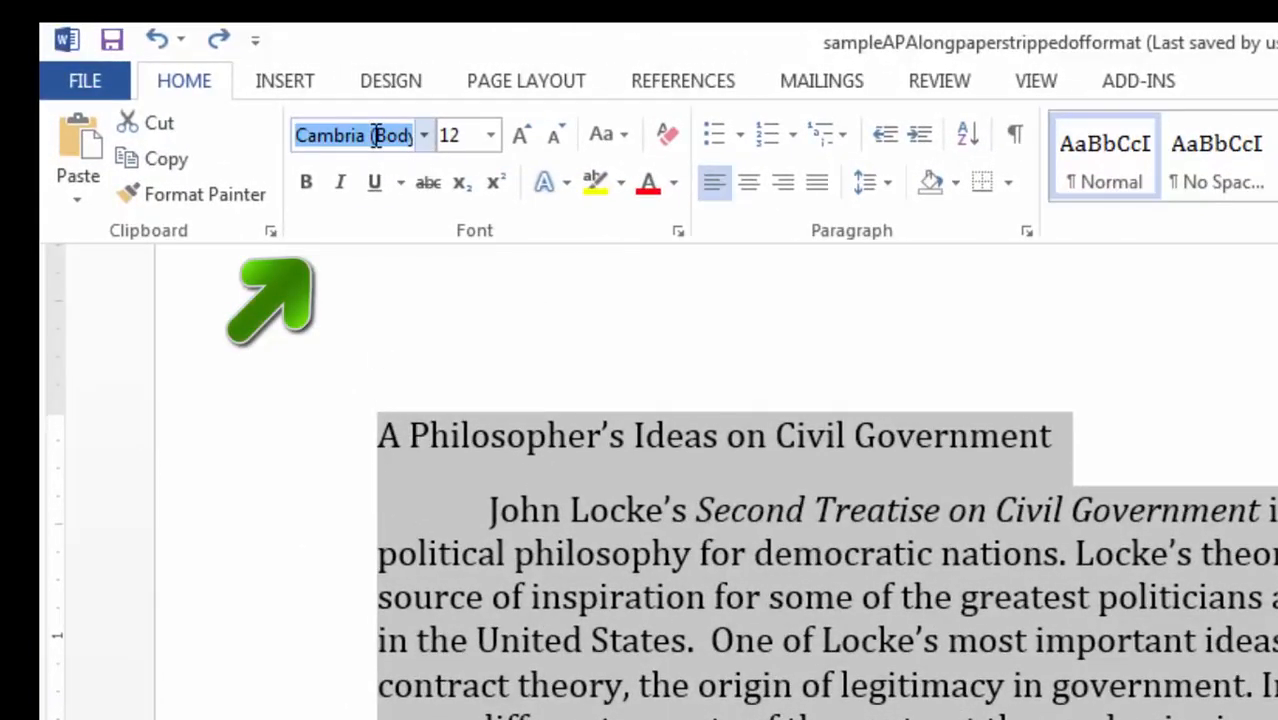
type("Times New Ro")
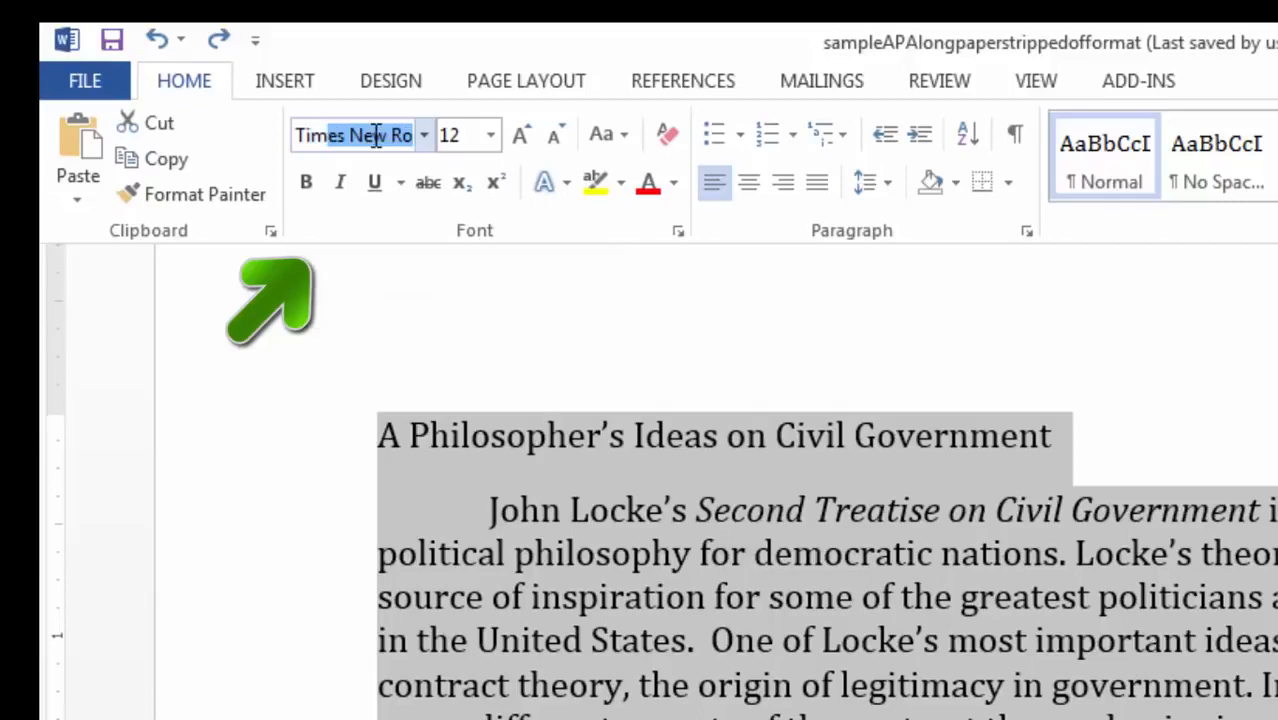
key("Return")
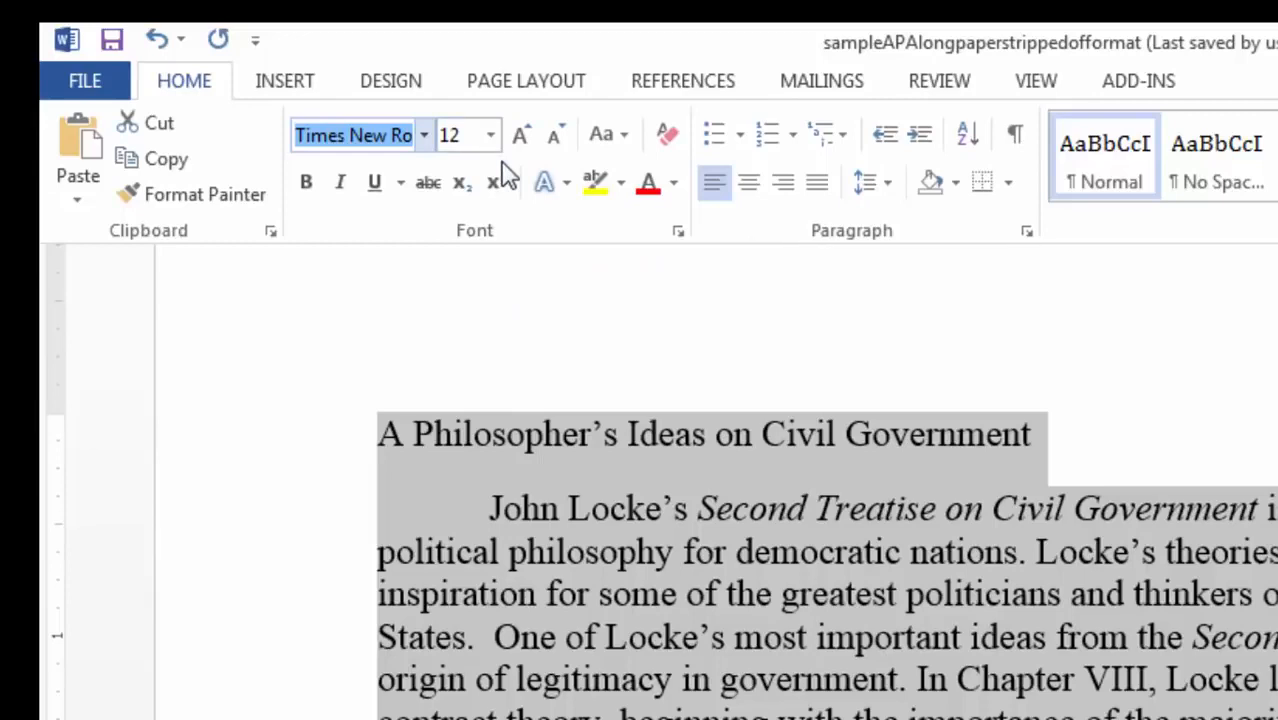
- Set the whole paper's line spacing to Double with 0 pt space after paragraphs
left_click(886, 190)
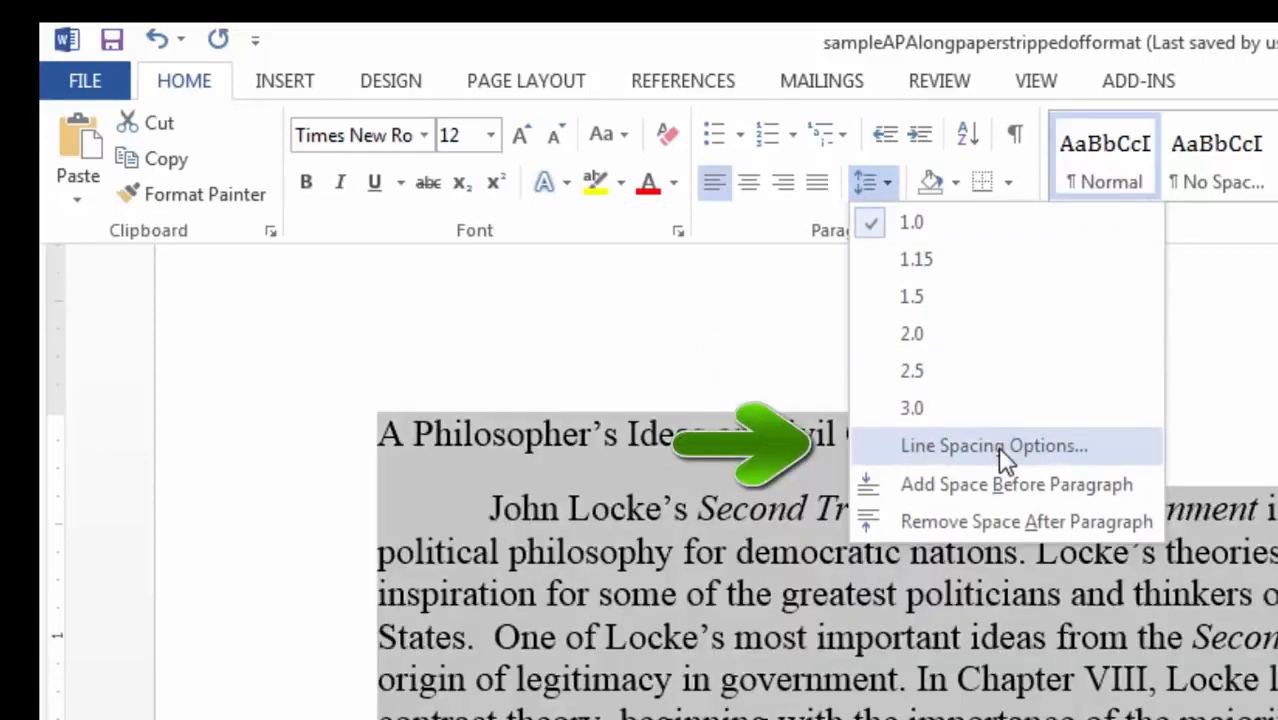
left_click(997, 446)
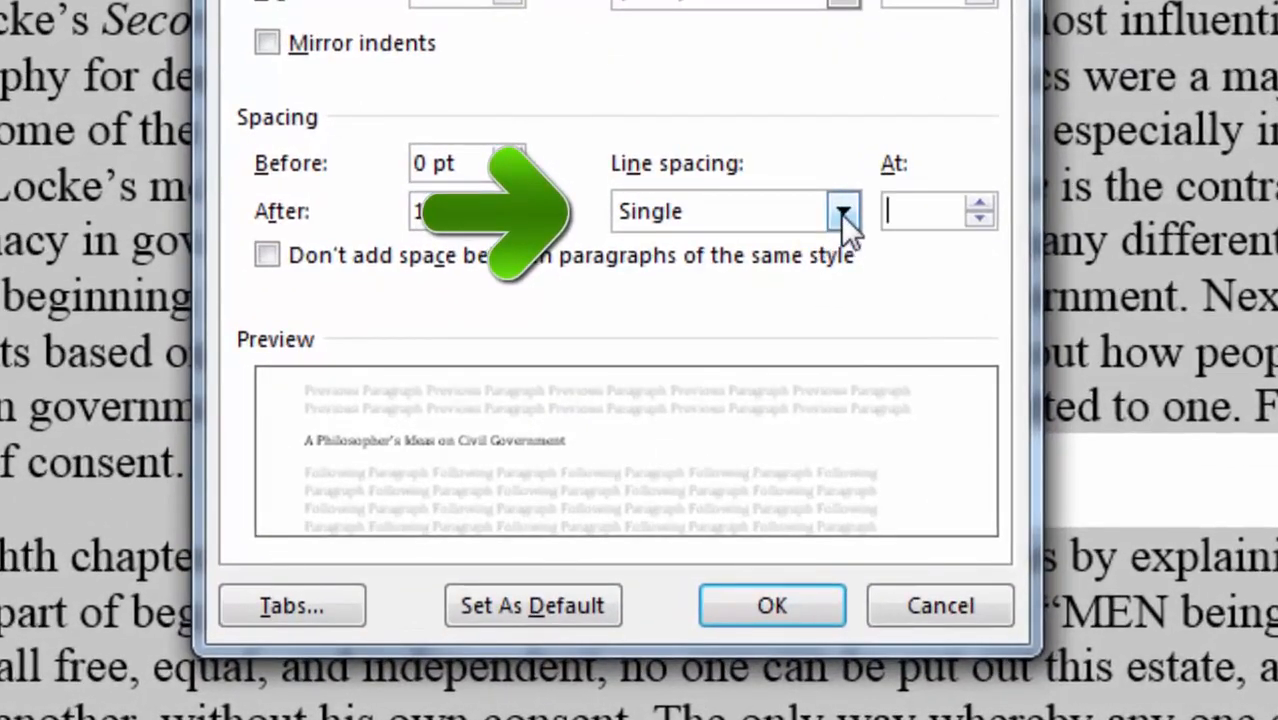
left_click(842, 212)
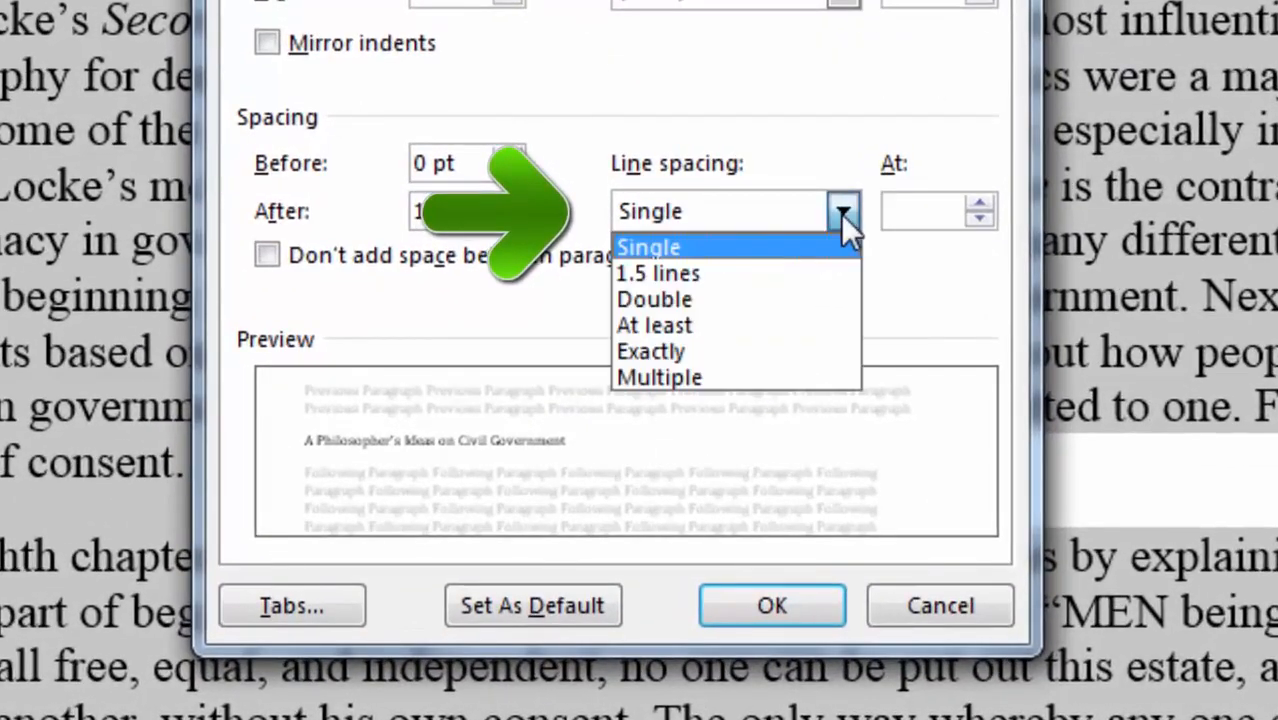
left_click(779, 300)
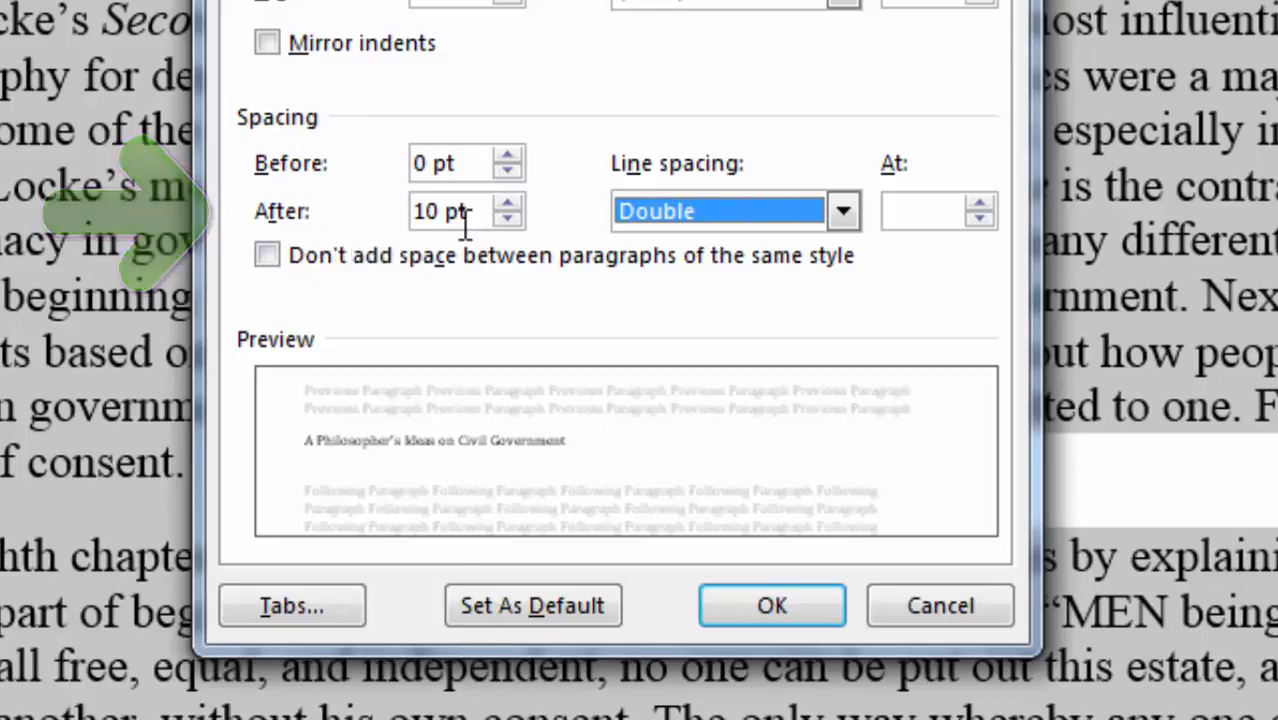
left_click(506, 219)
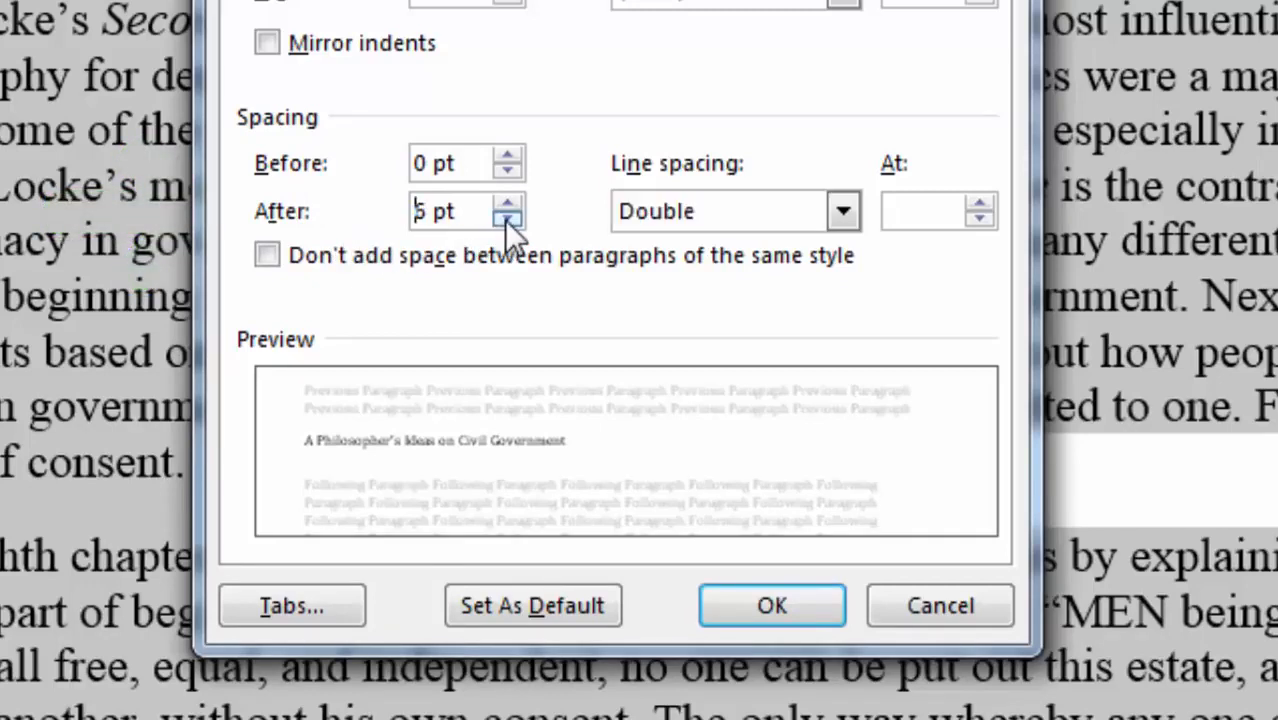
left_click(506, 219)
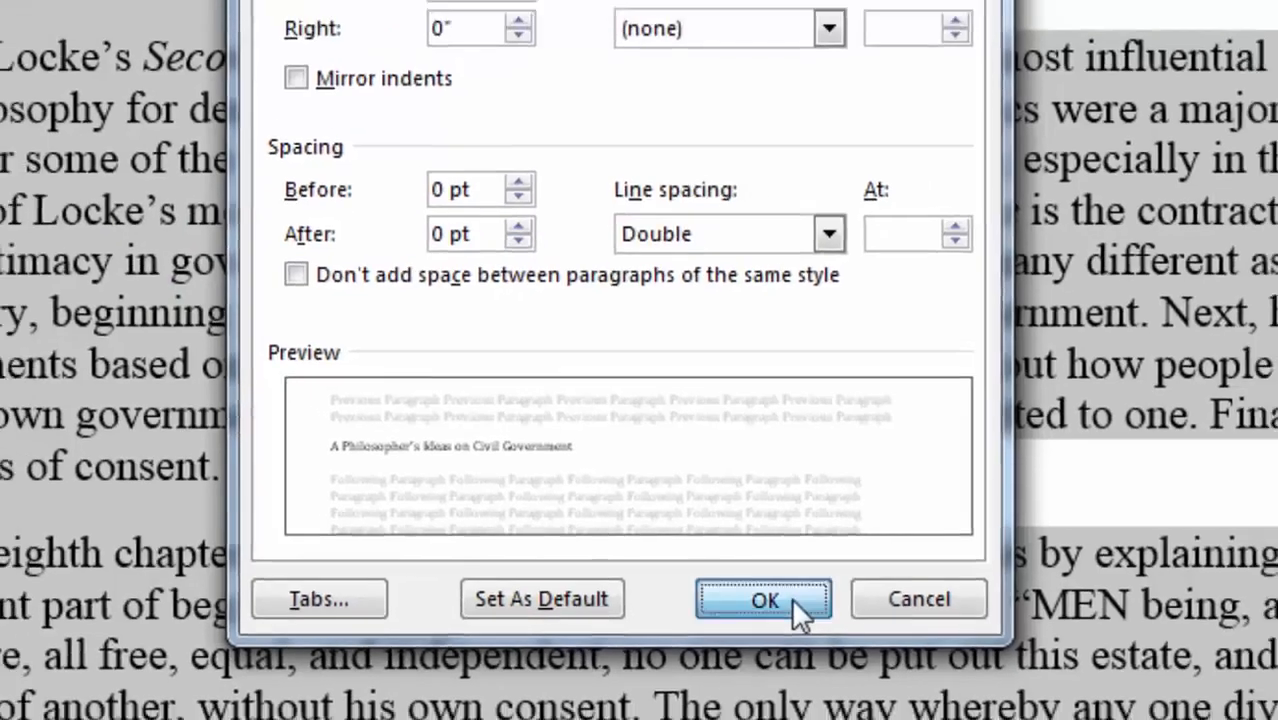
left_click(803, 607)
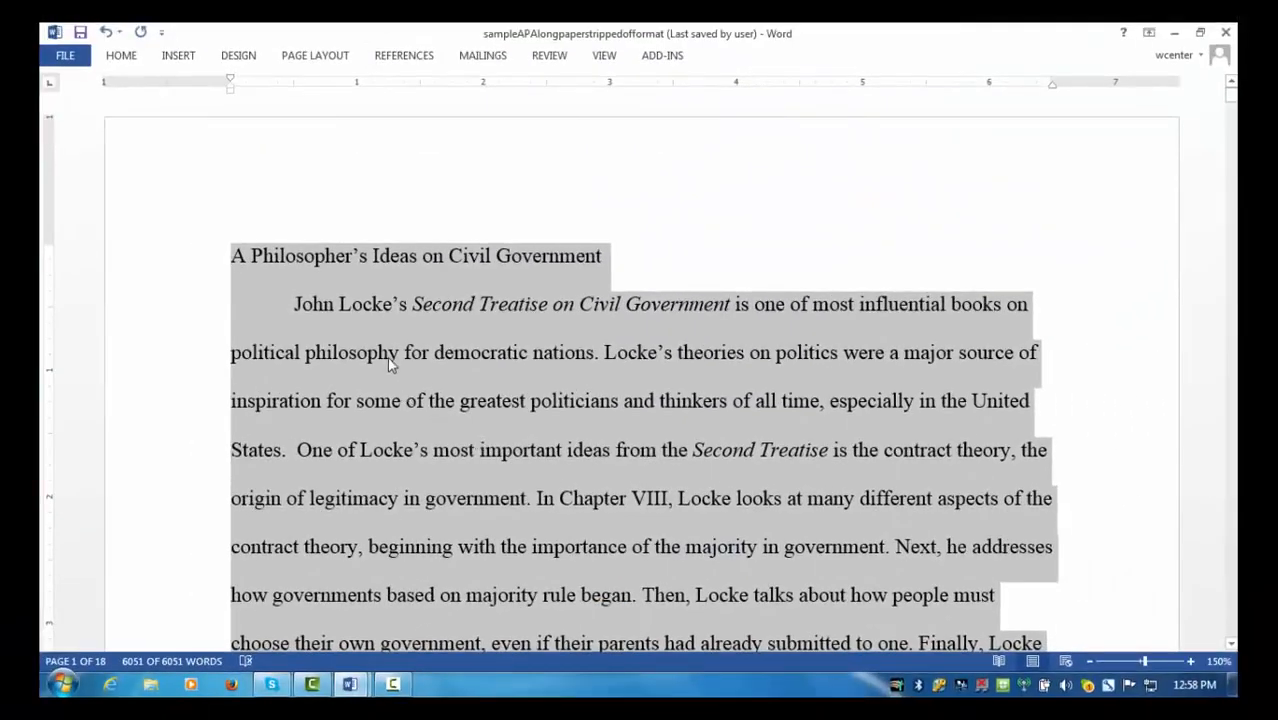
- Deselect the text and scroll through the double-spaced paper to check it
left_click(238, 262)
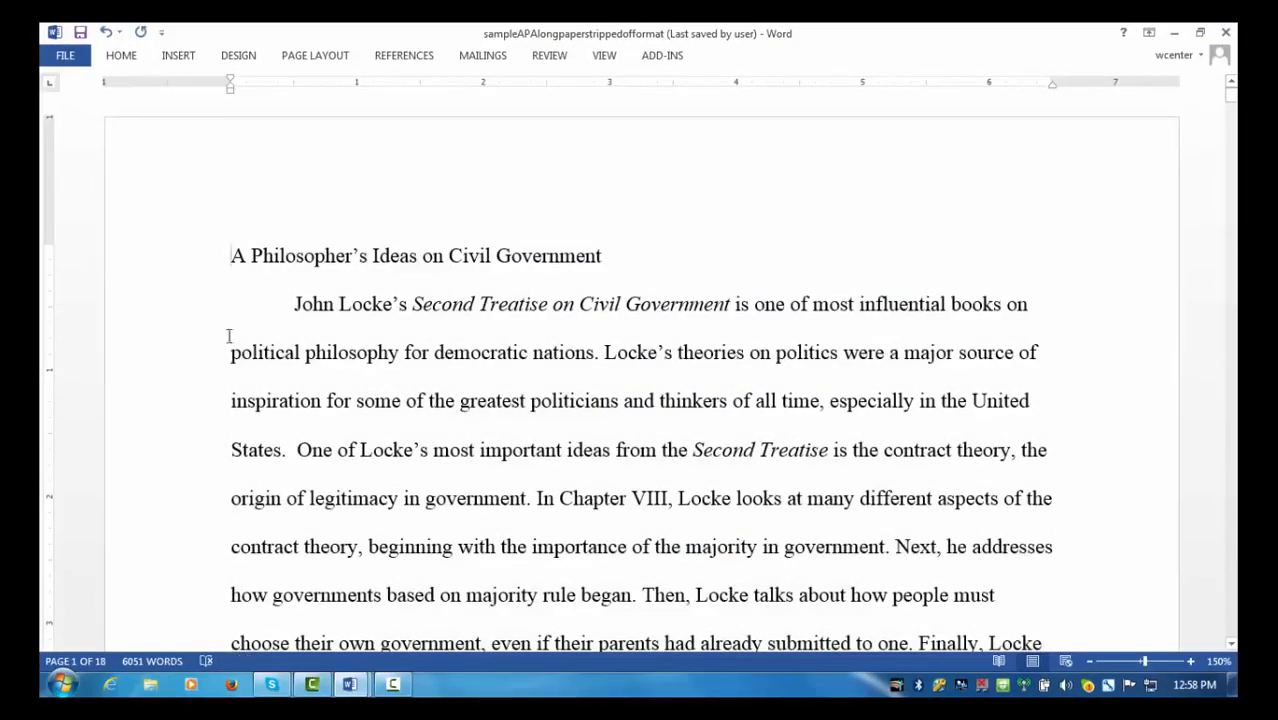
scroll(590, 340, "down", 1)
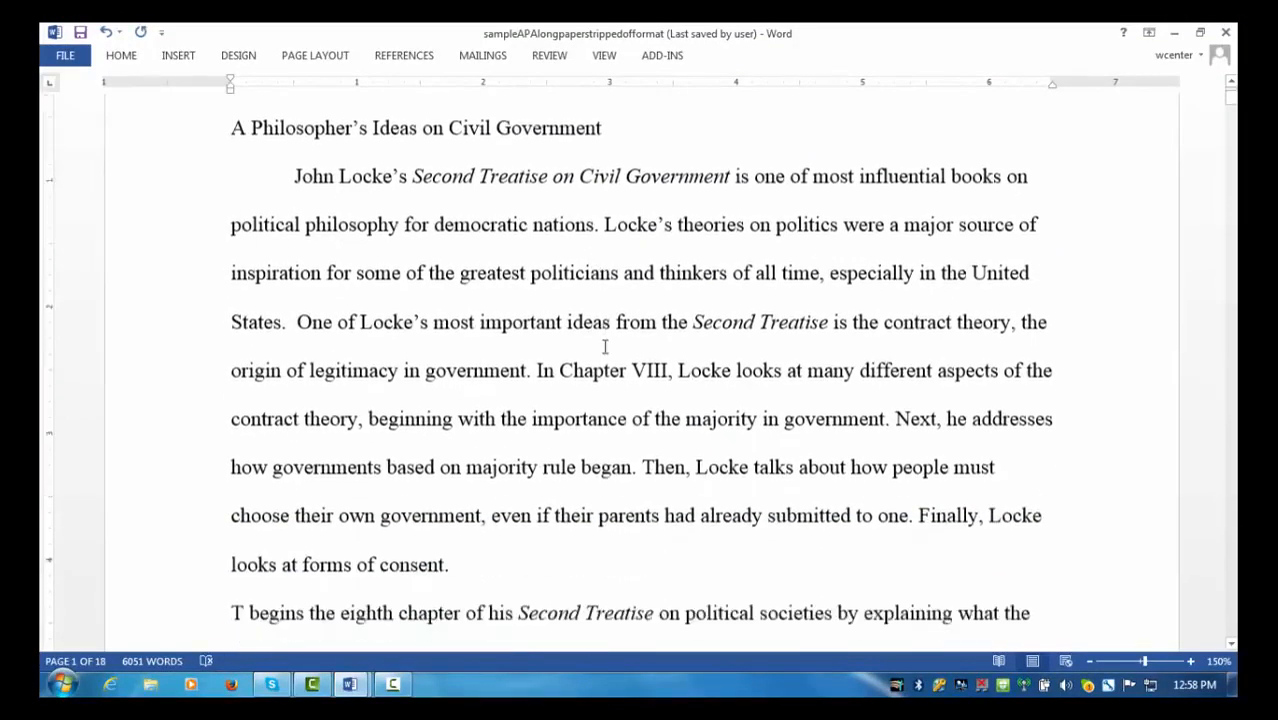
scroll(605, 347, "down", 3)
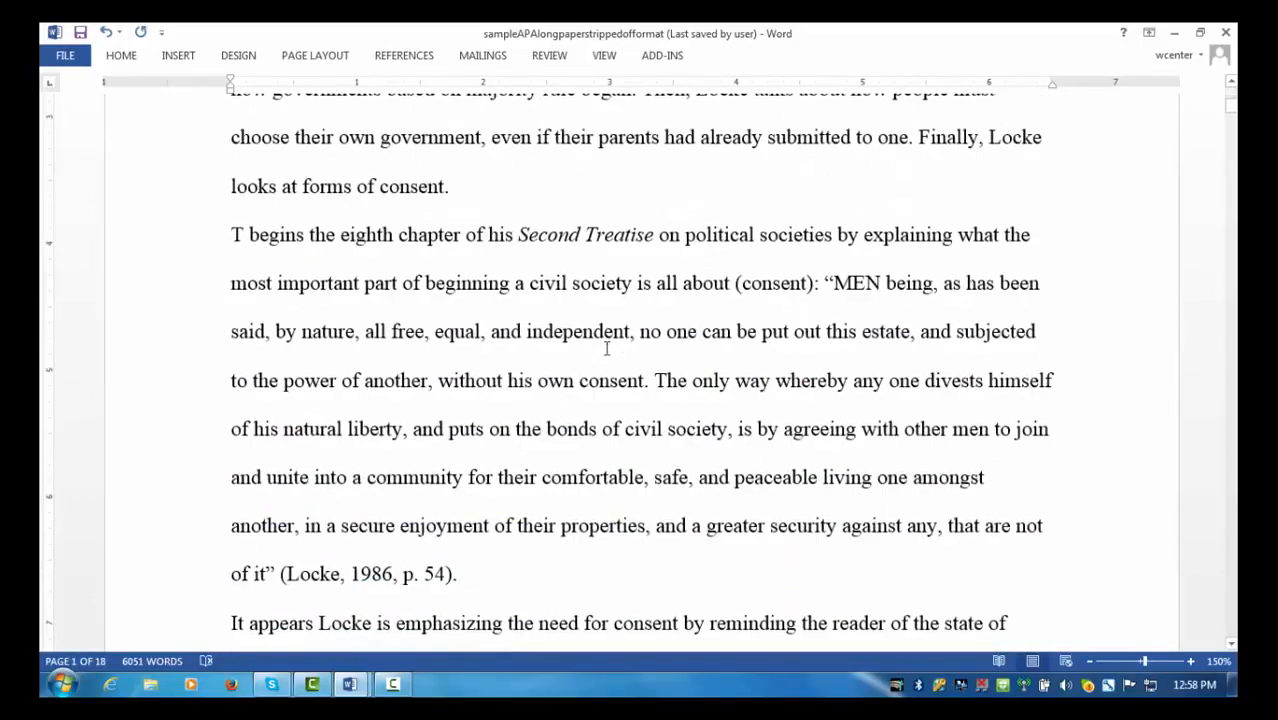
scroll(605, 347, "down", 1)
scroll(605, 347, "up", 2)
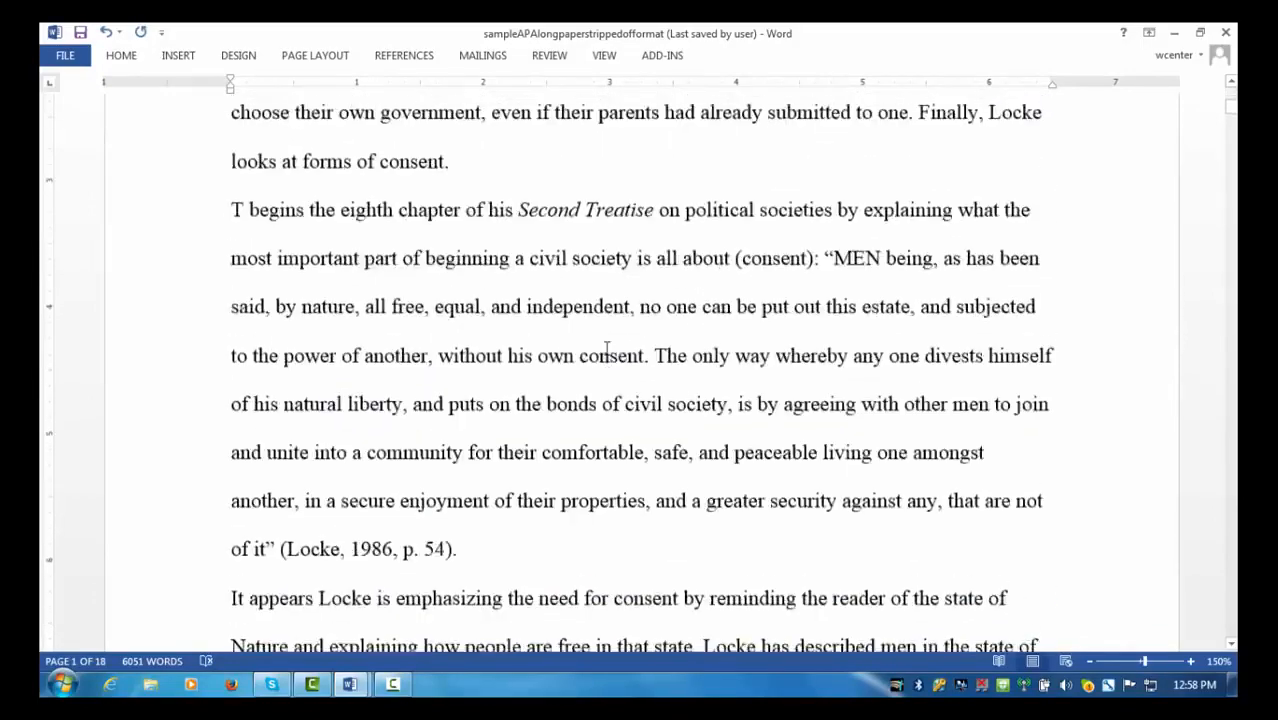
scroll(605, 347, "up", 4)
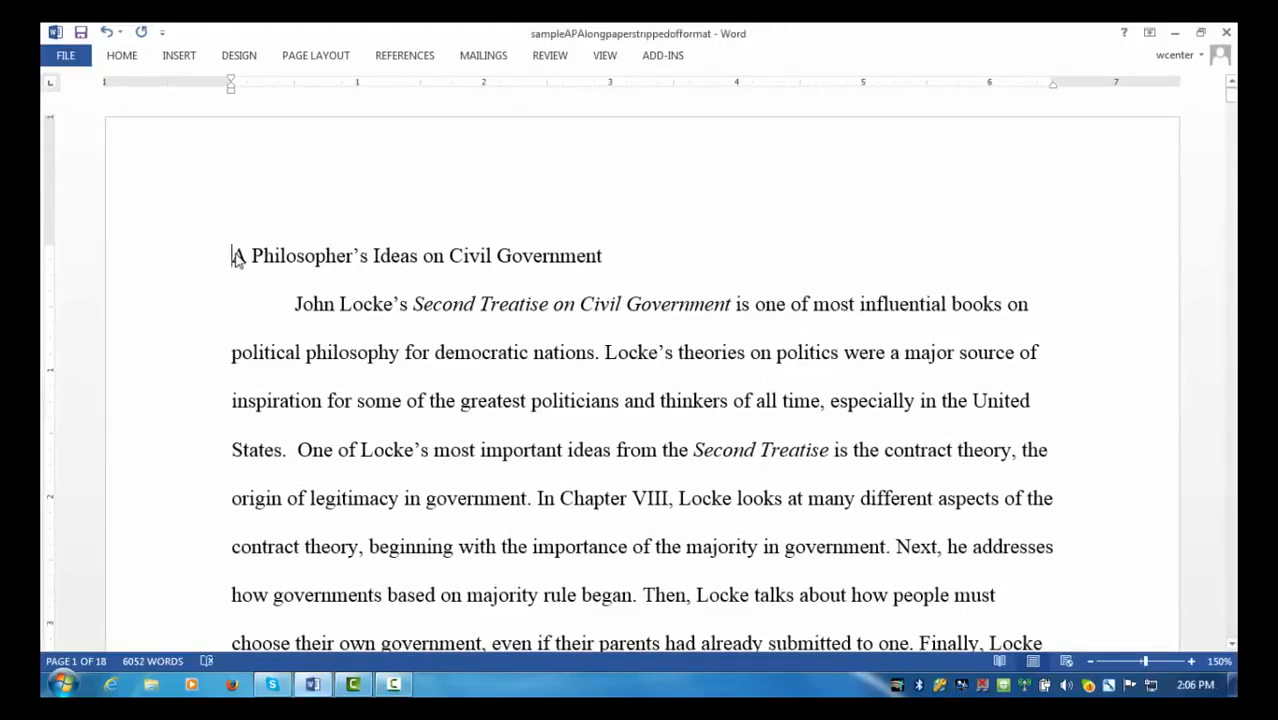
- Center the title line and place the cursor at its start for the 'Standing the Test of Time: ' prefix
left_click_drag(232, 255, 608, 258)
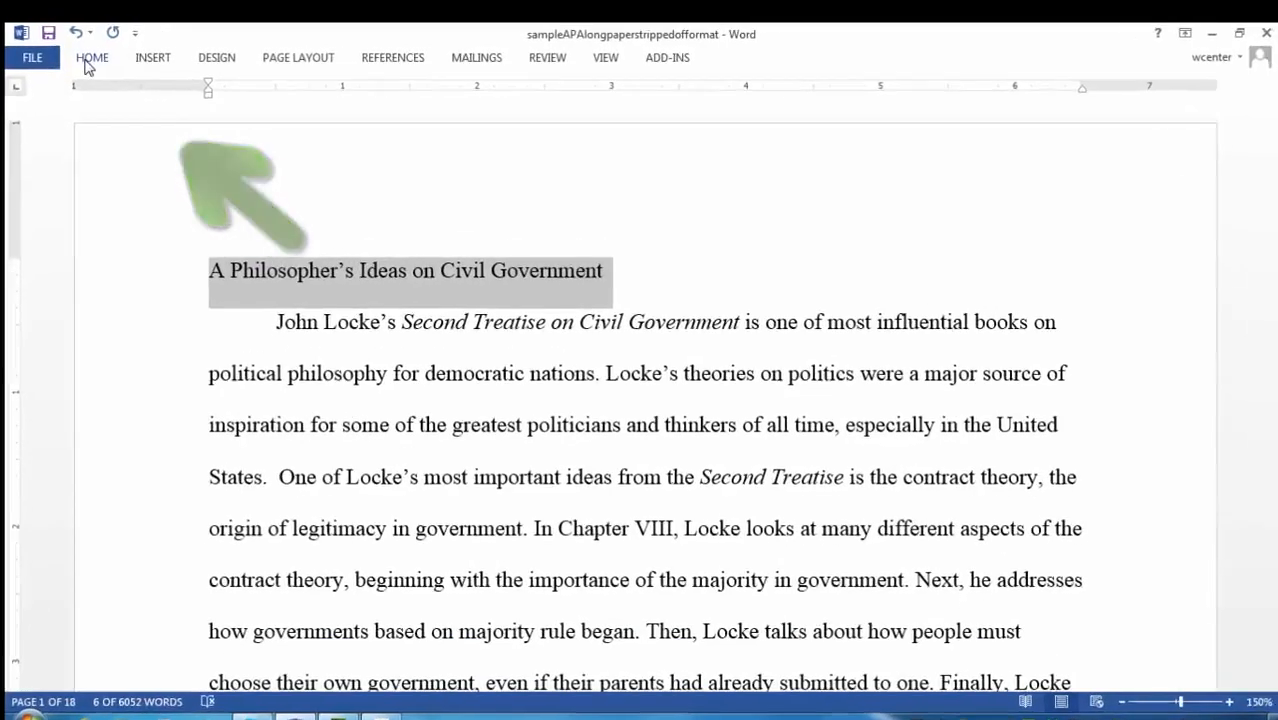
left_click(121, 56)
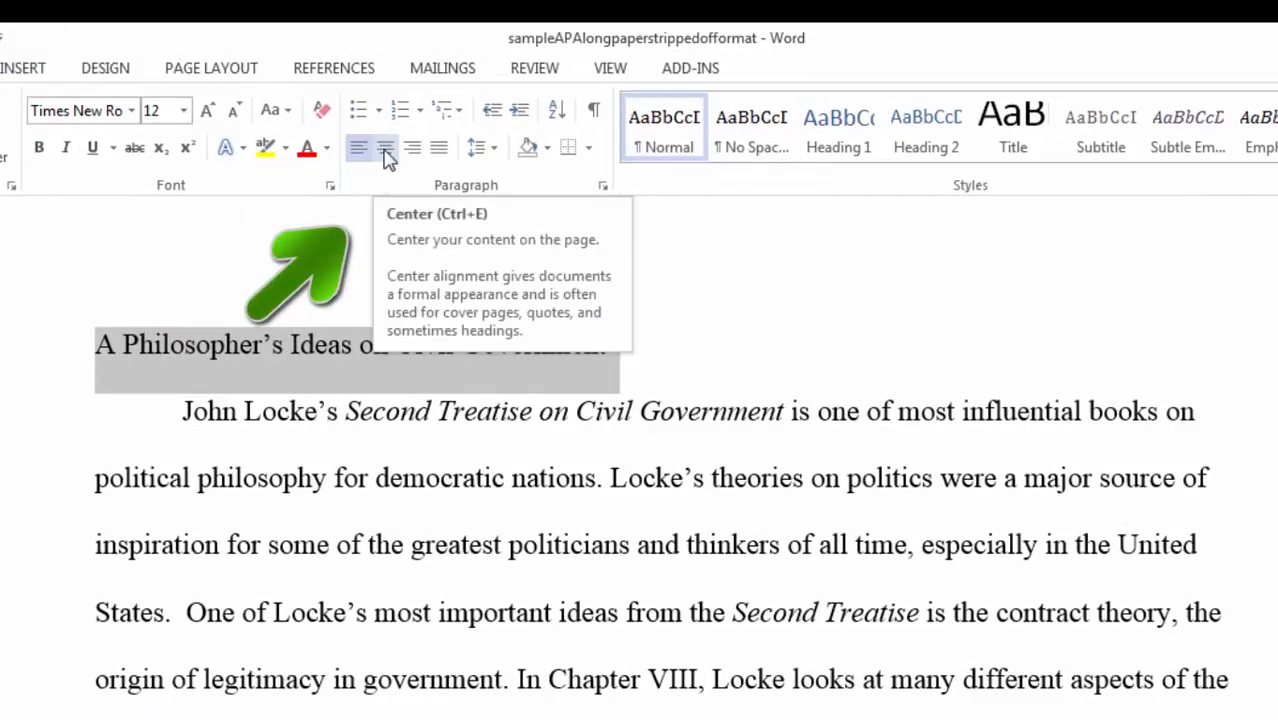
left_click(386, 150)
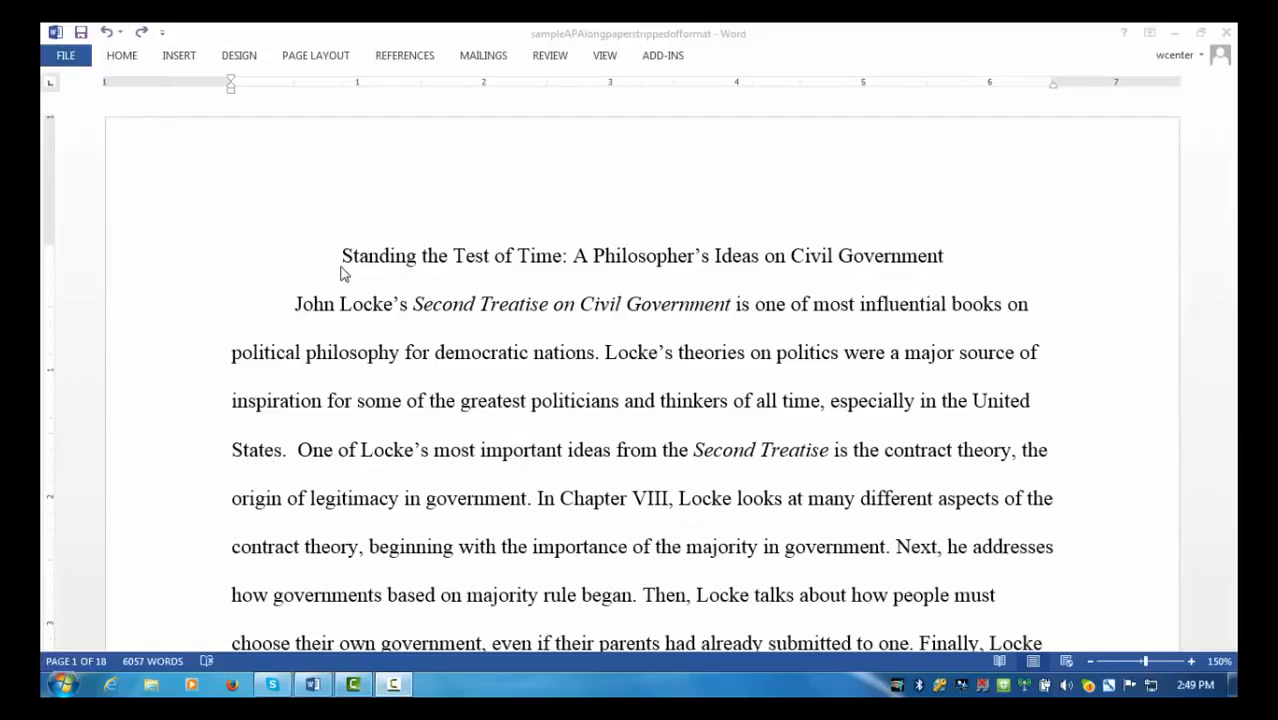
left_click(342, 272)
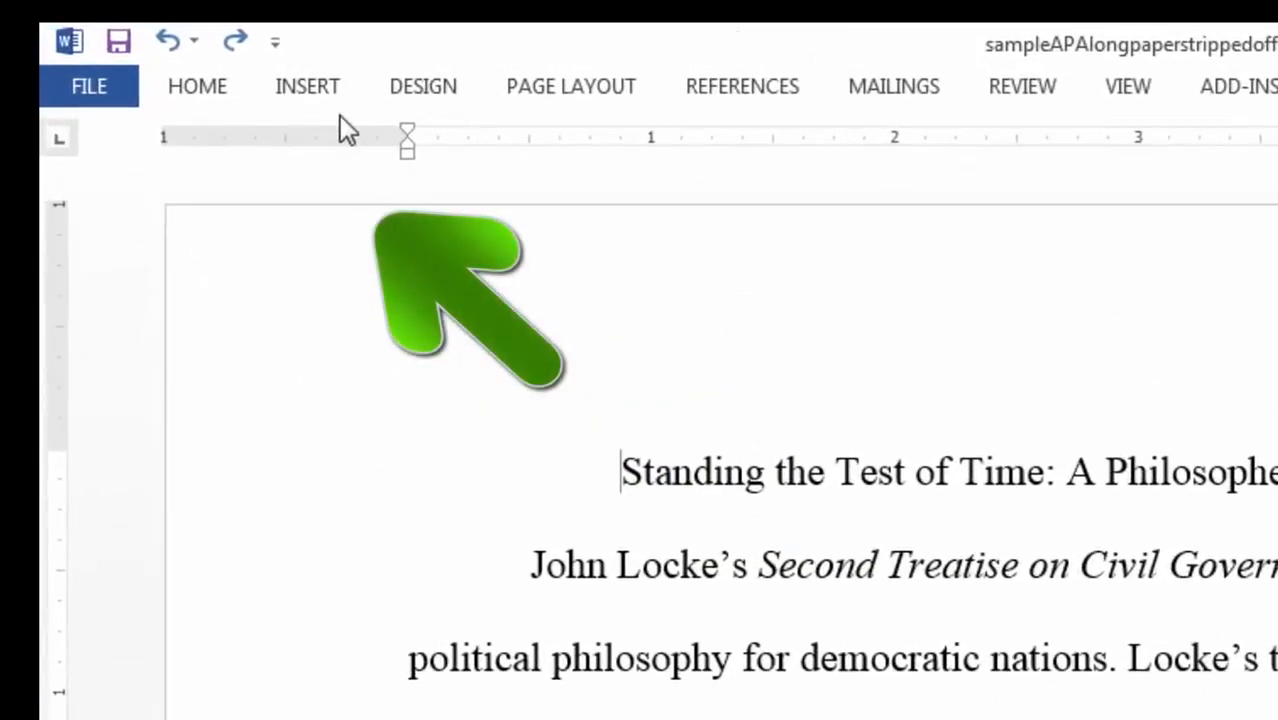
- Insert a page break before the title and go to the new blank first page
left_click(320, 95)
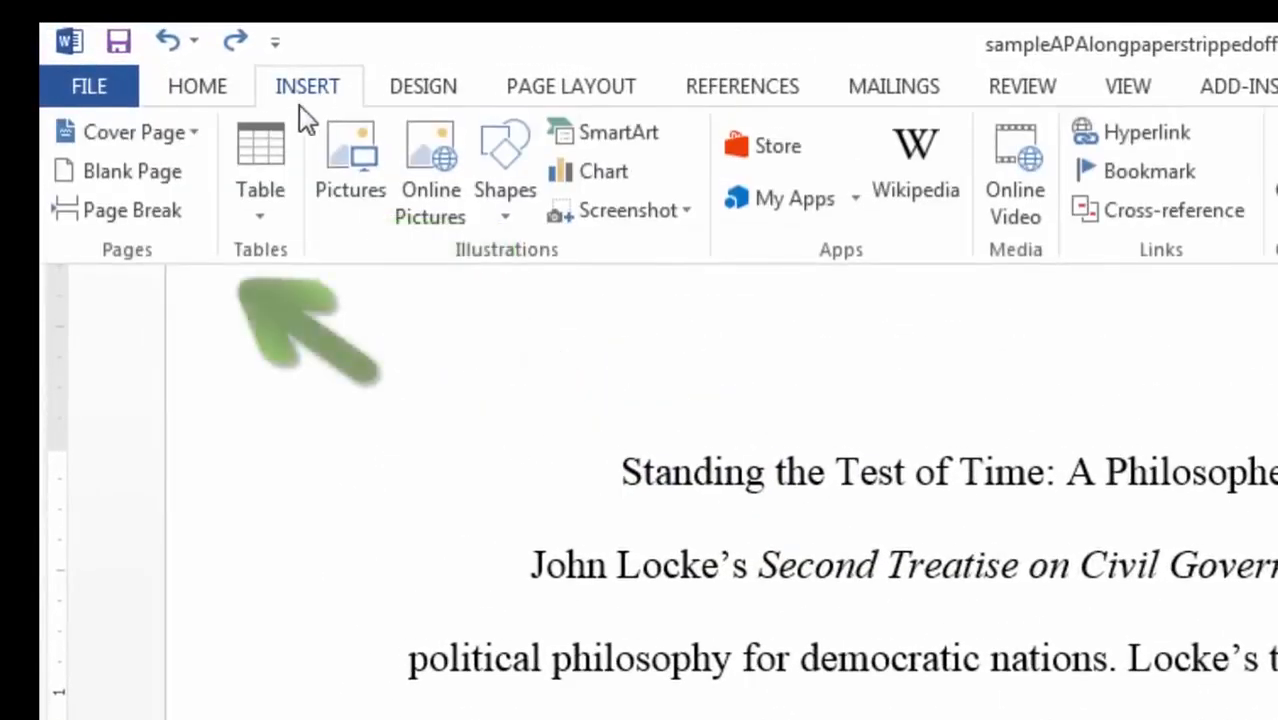
left_click(158, 209)
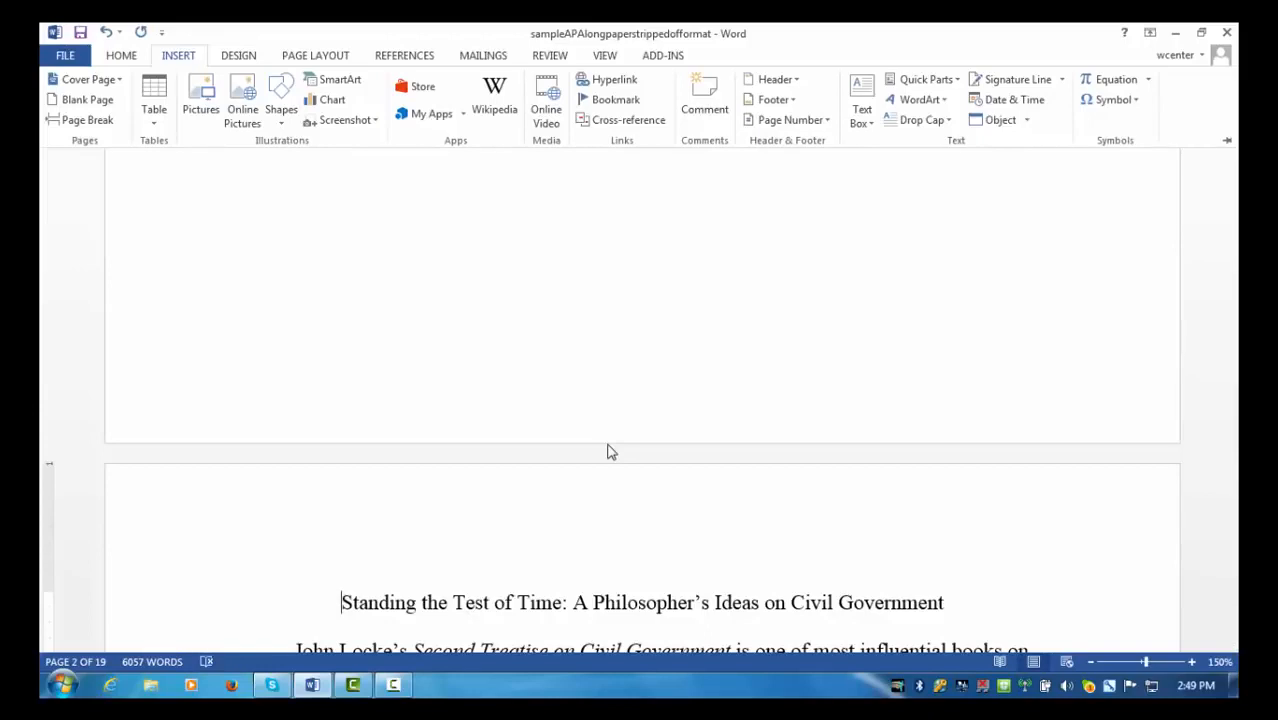
key("ctrl+Home")
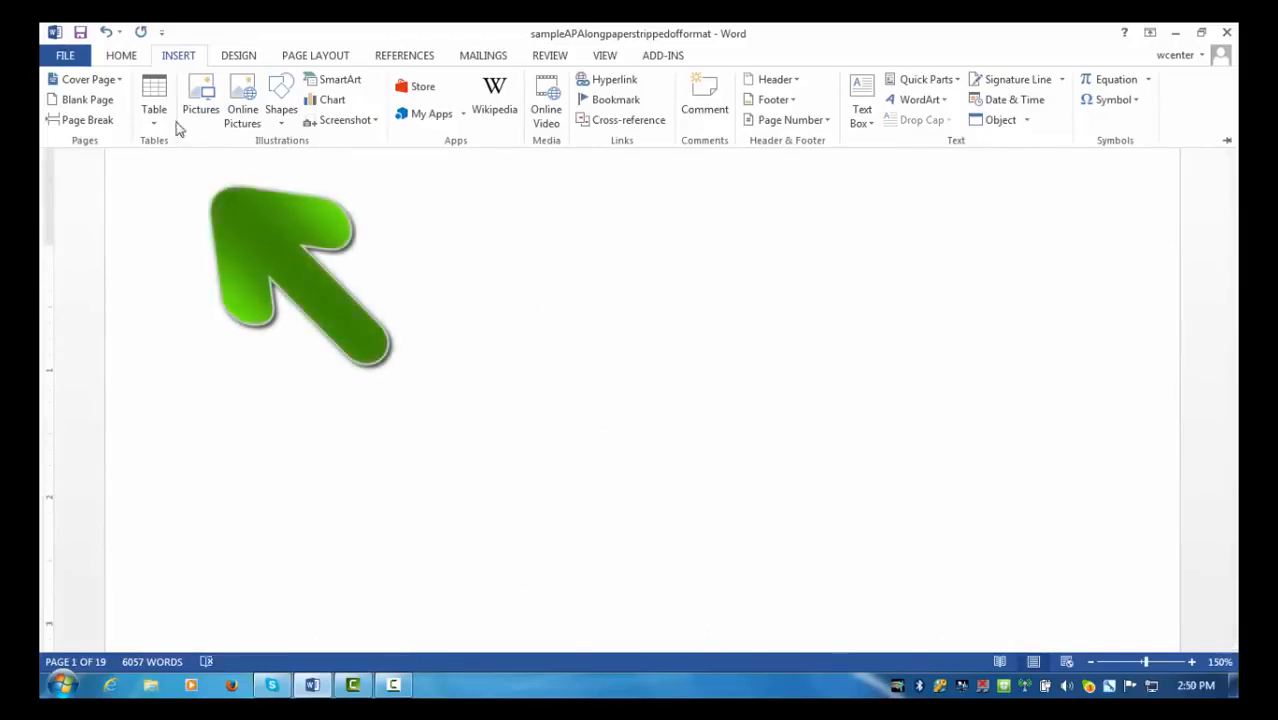
- Type a centered 'Abstract' heading on the blank first page
left_click(122, 55)
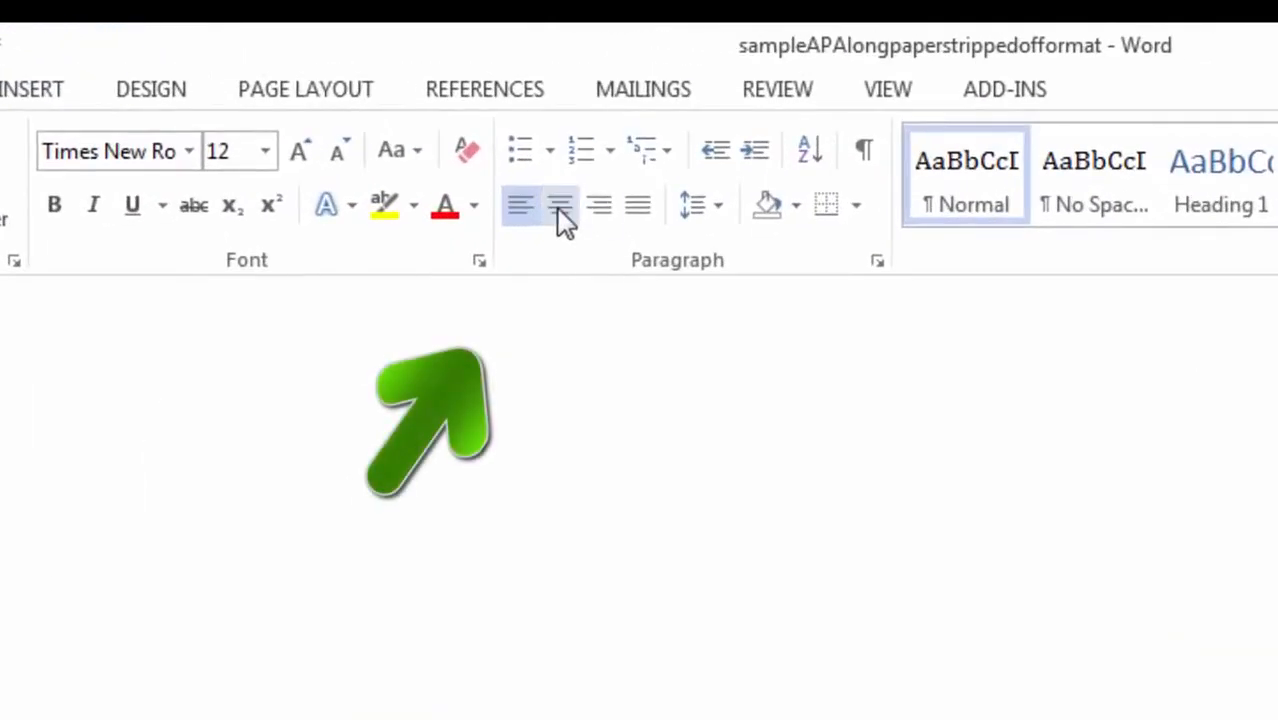
left_click(558, 210)
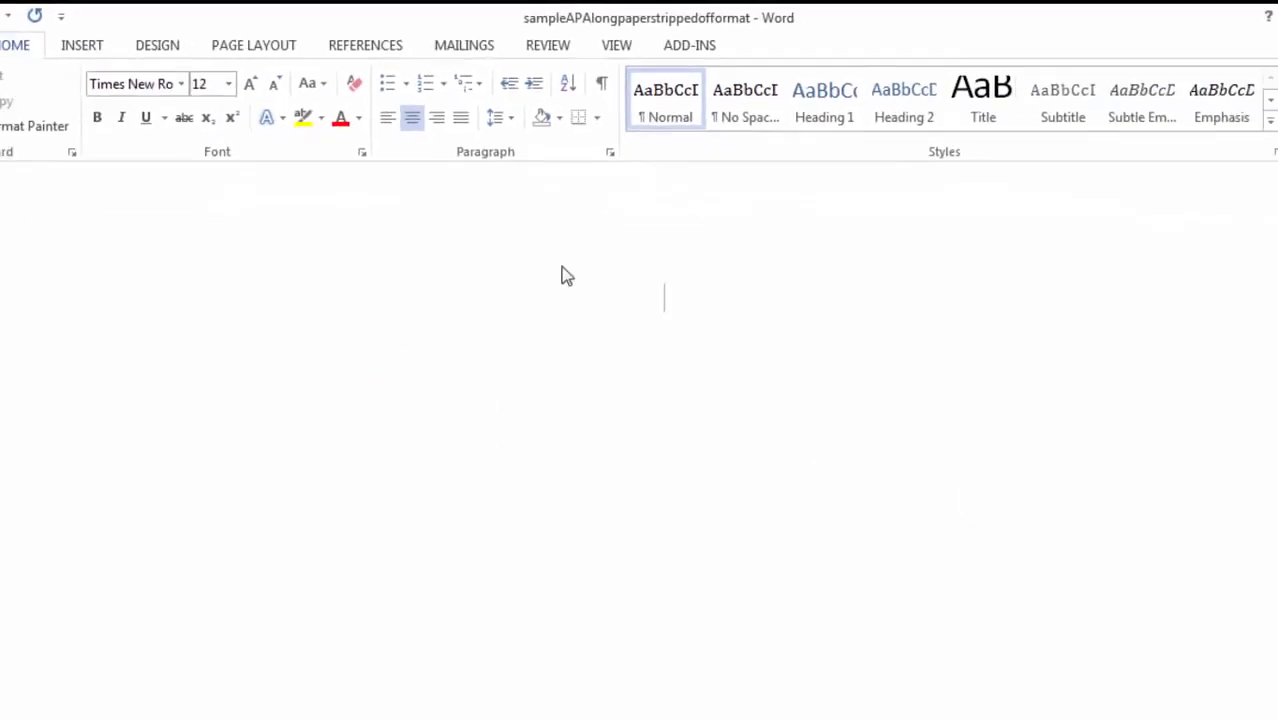
type("Abstrac")
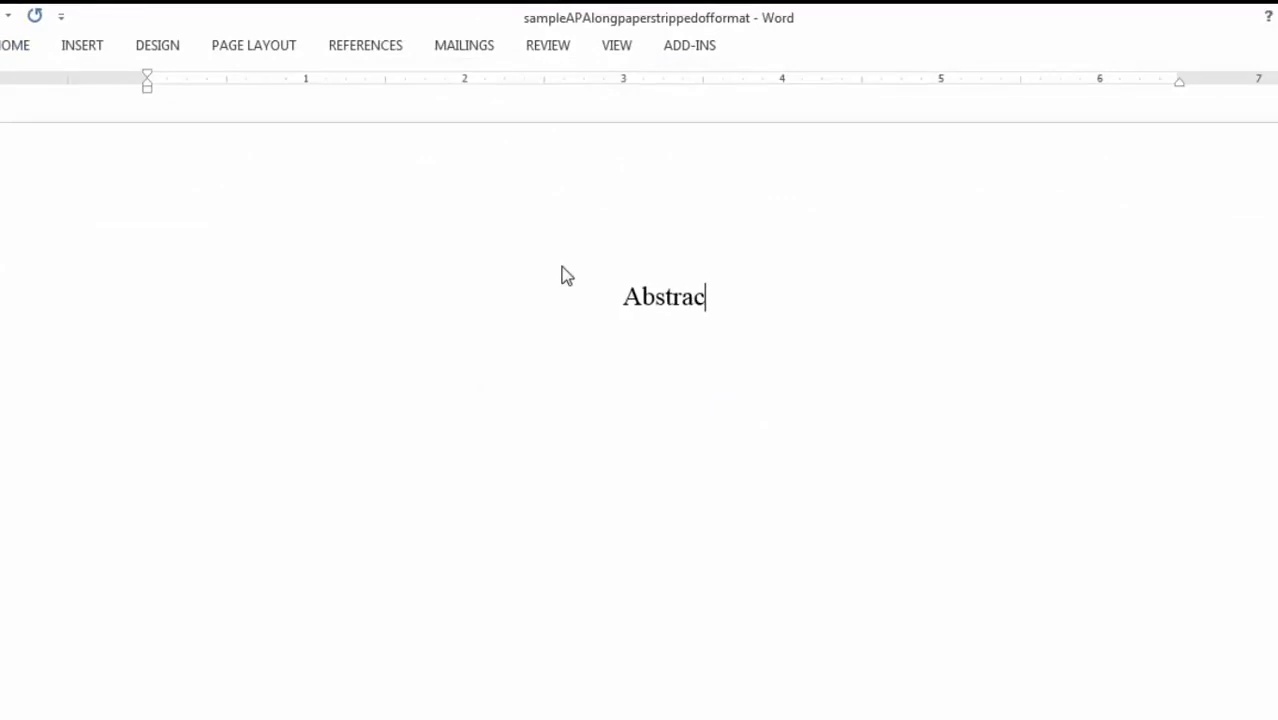
type("t")
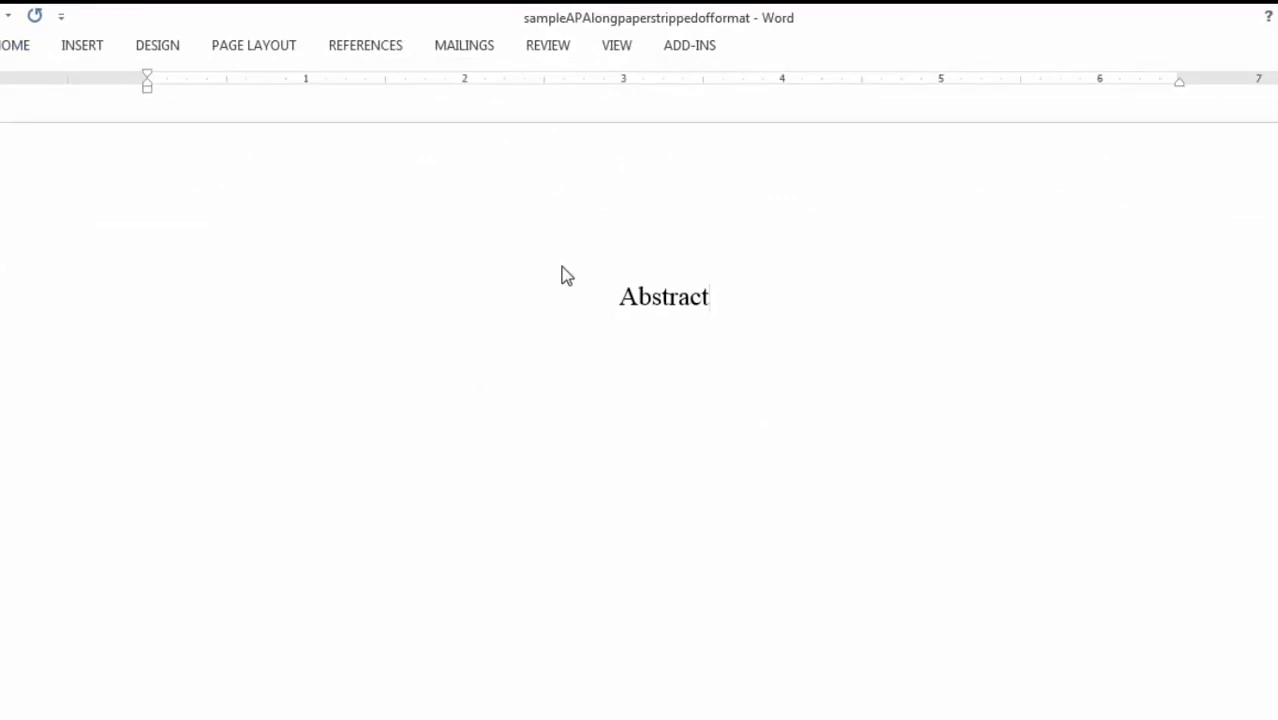
key("Return")
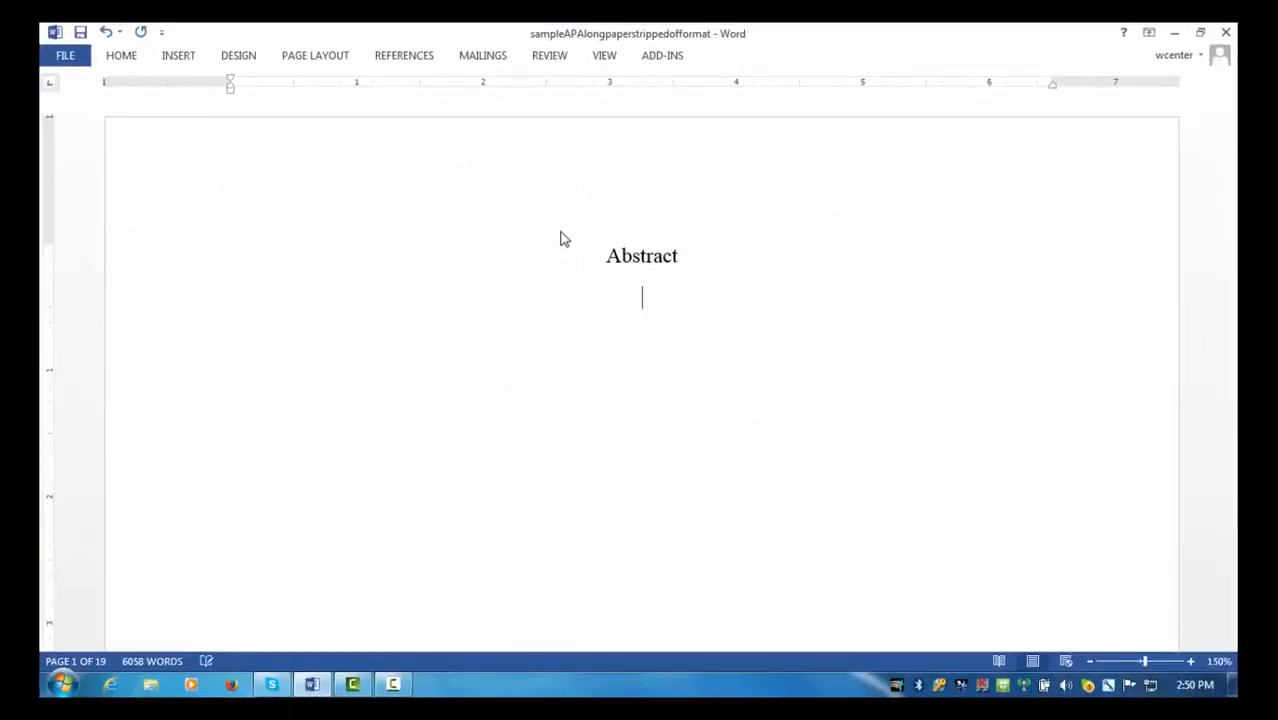
- Add the left-aligned line 'Typically, it is 150-200 words. . . . .' below the heading
left_click(124, 58)
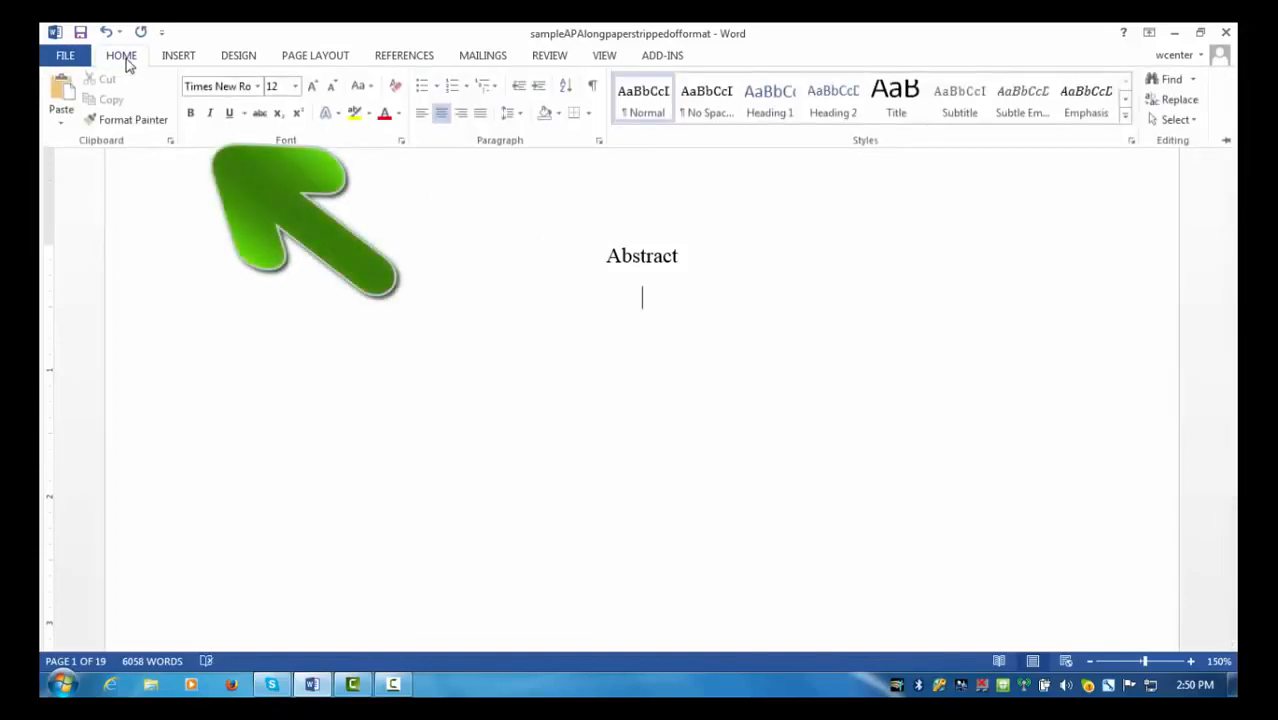
left_click(422, 116)
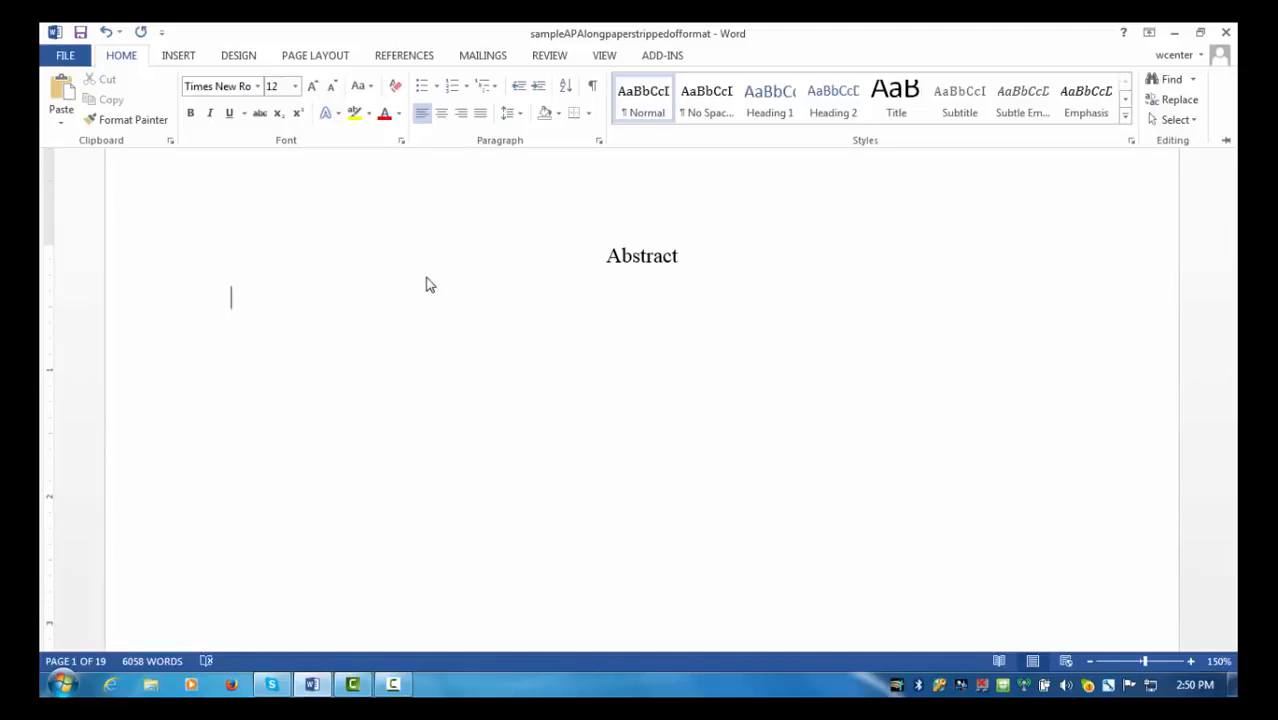
key("ctrl+F1")
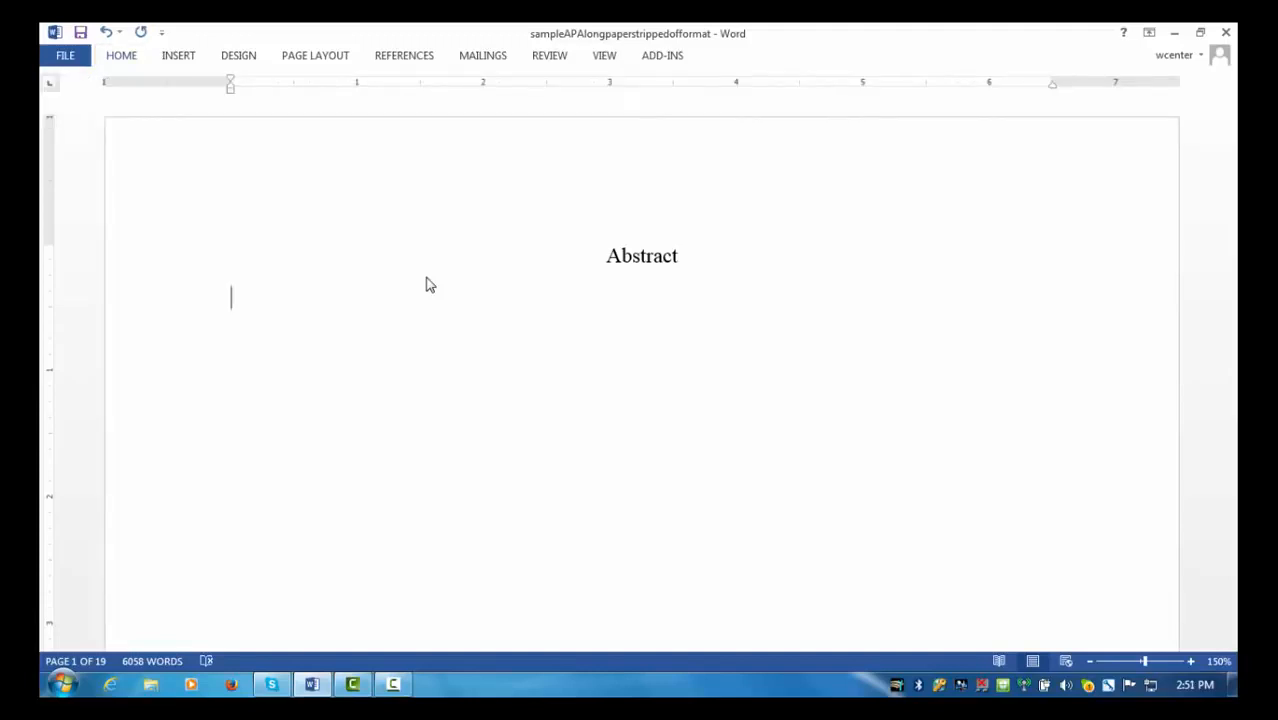
type("Typically, it is 150")
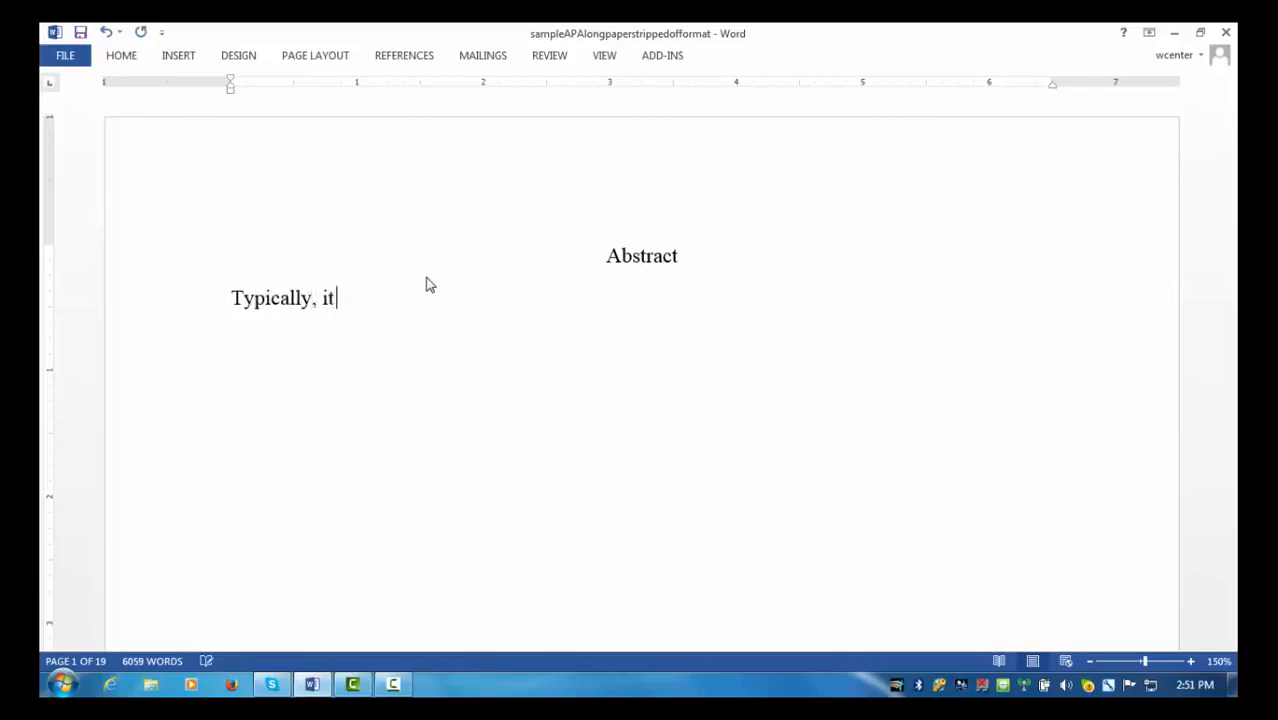
type("-200 words. . . . .")
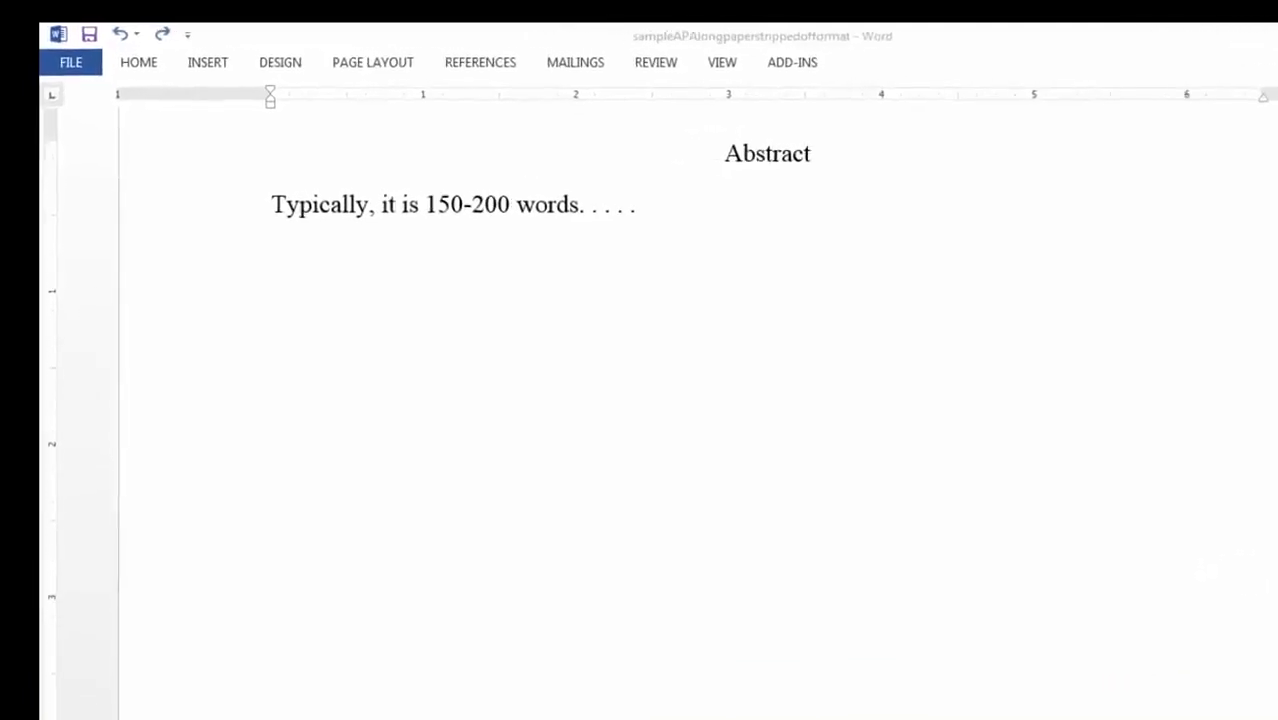
left_click(876, 199)
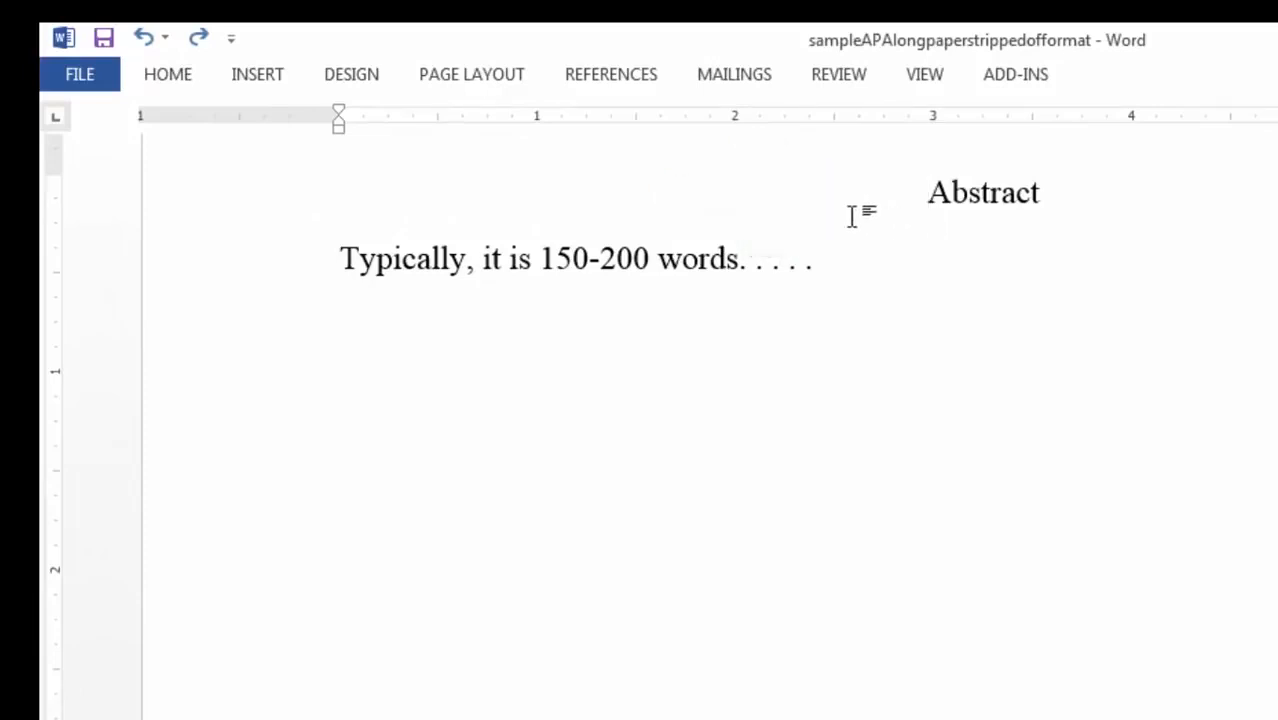
- Insert a page break before the Abstract heading so it moves to page 2
left_click(271, 73)
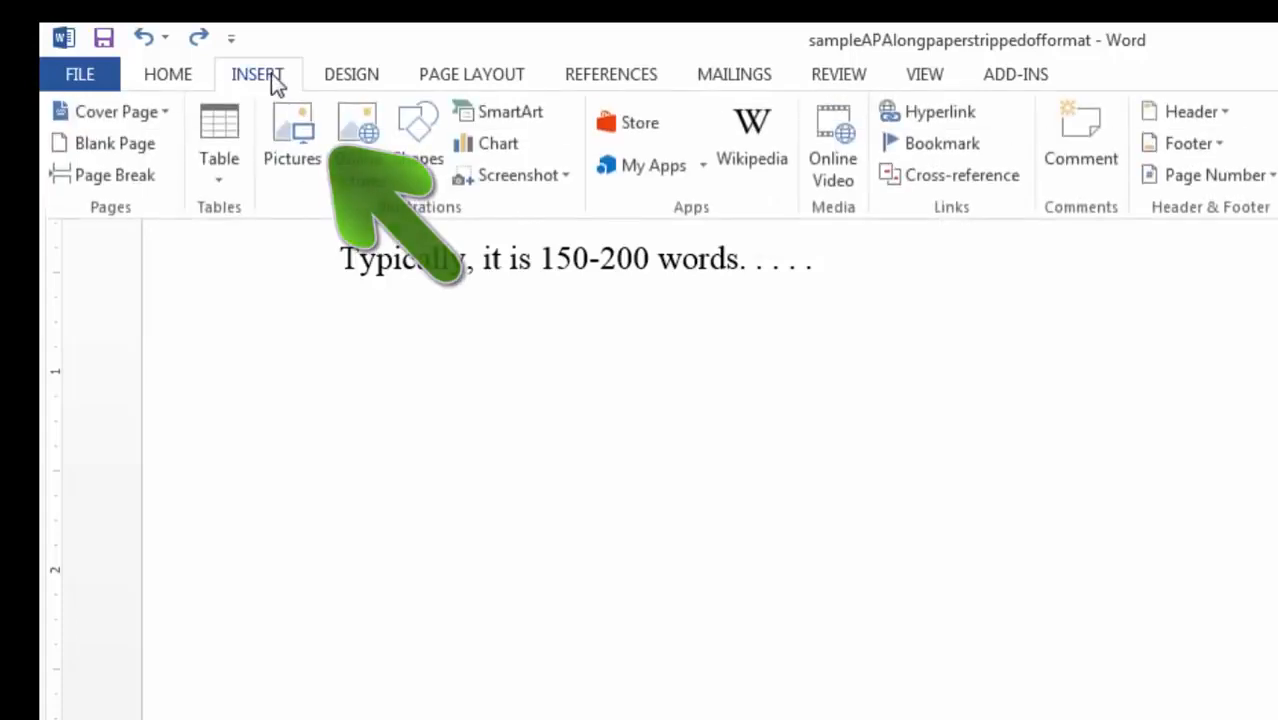
left_click(134, 180)
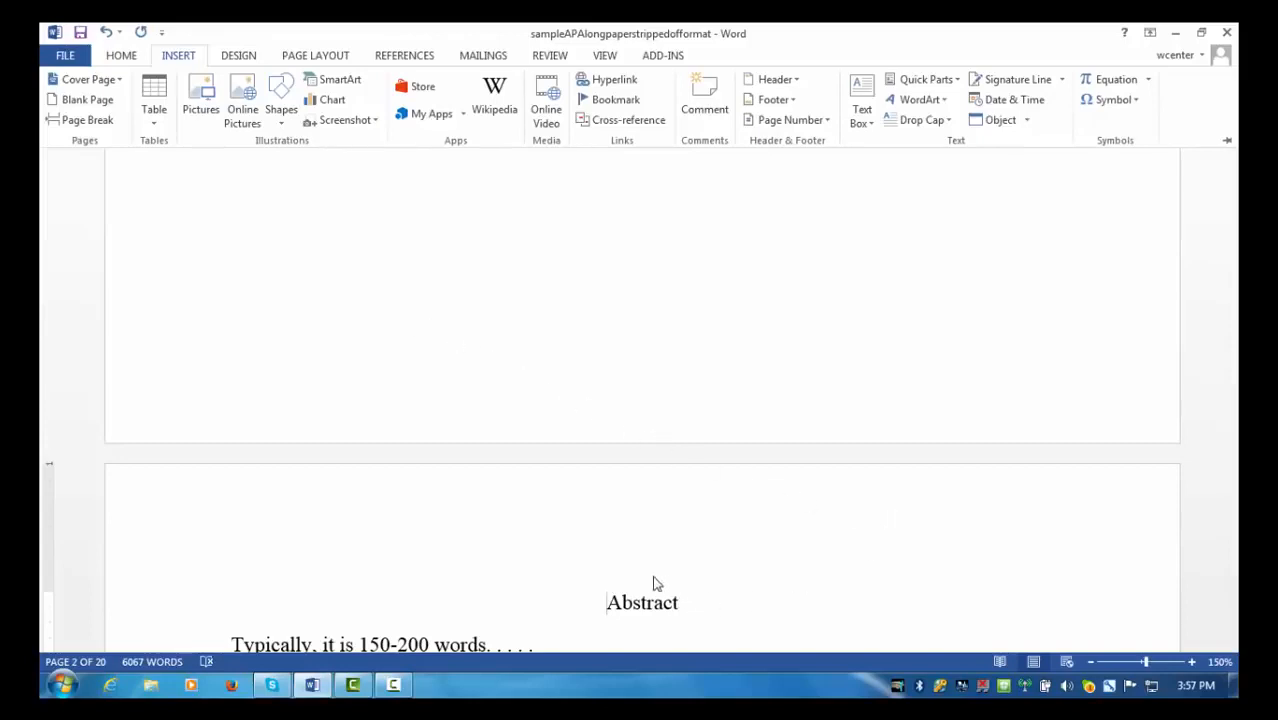
key("ctrl+F1")
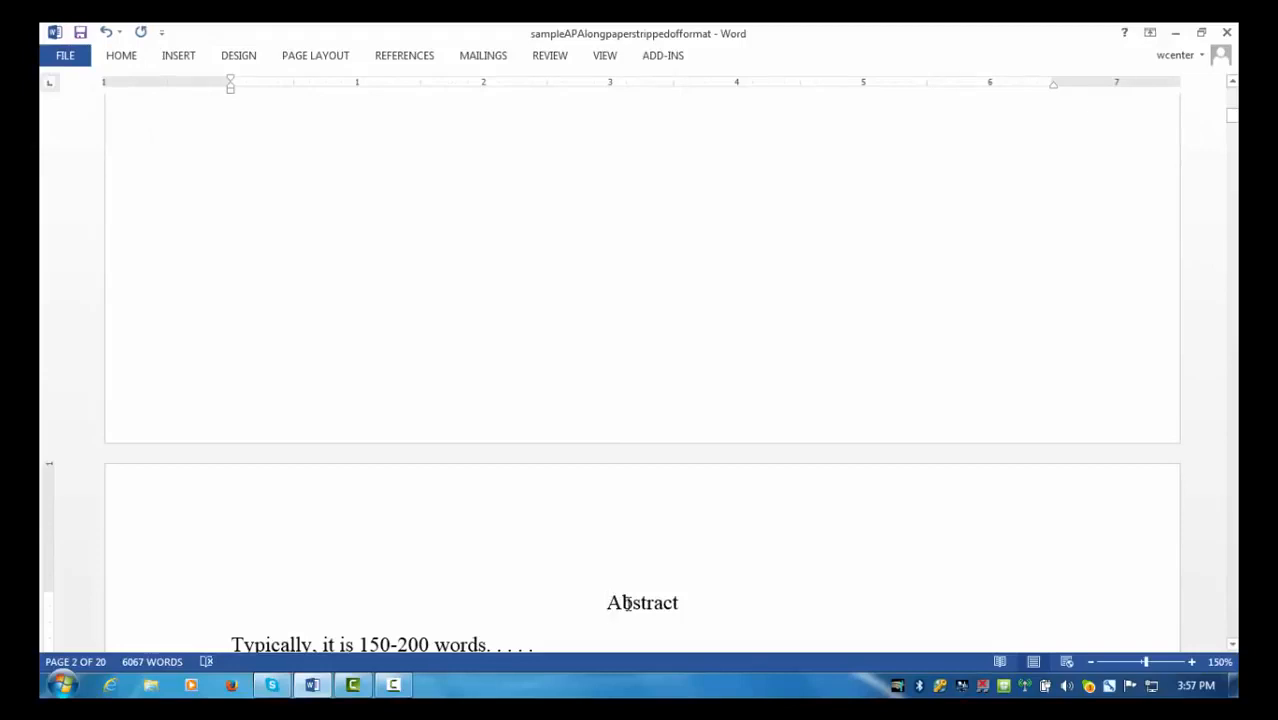
- Select the 'Standing the Test of Time' title line on page 3
key("Down")
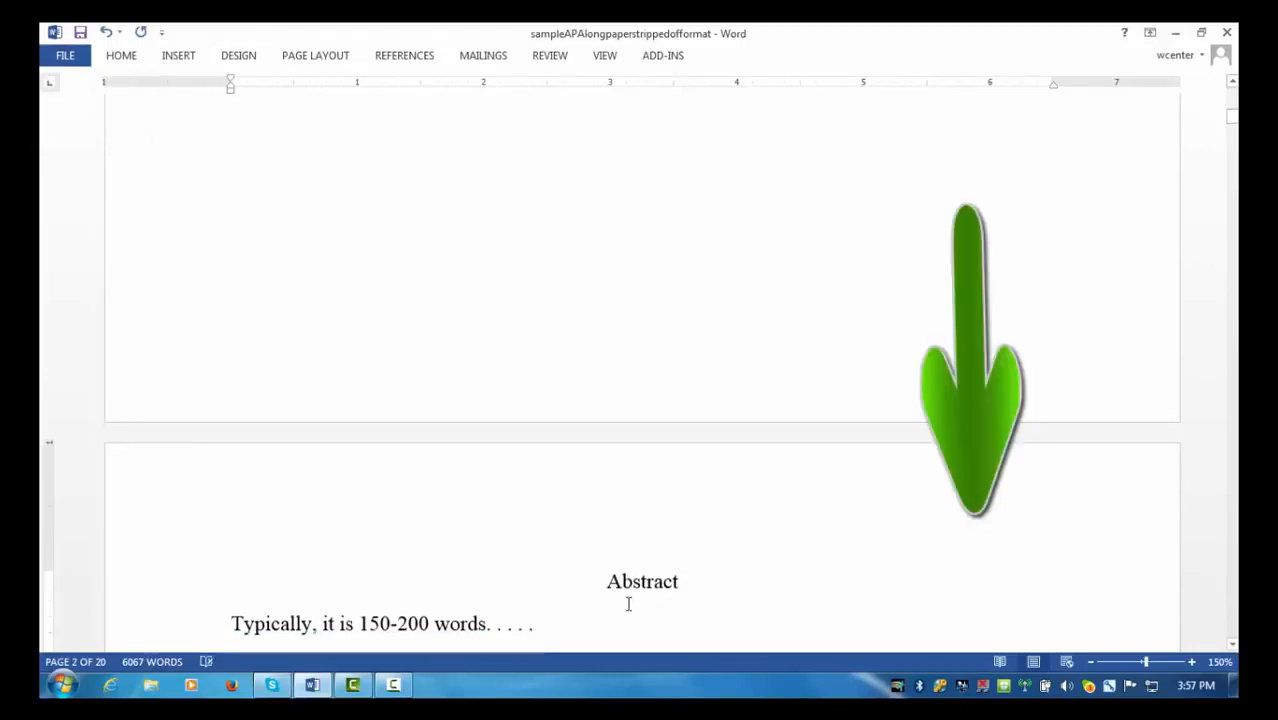
key("Down")
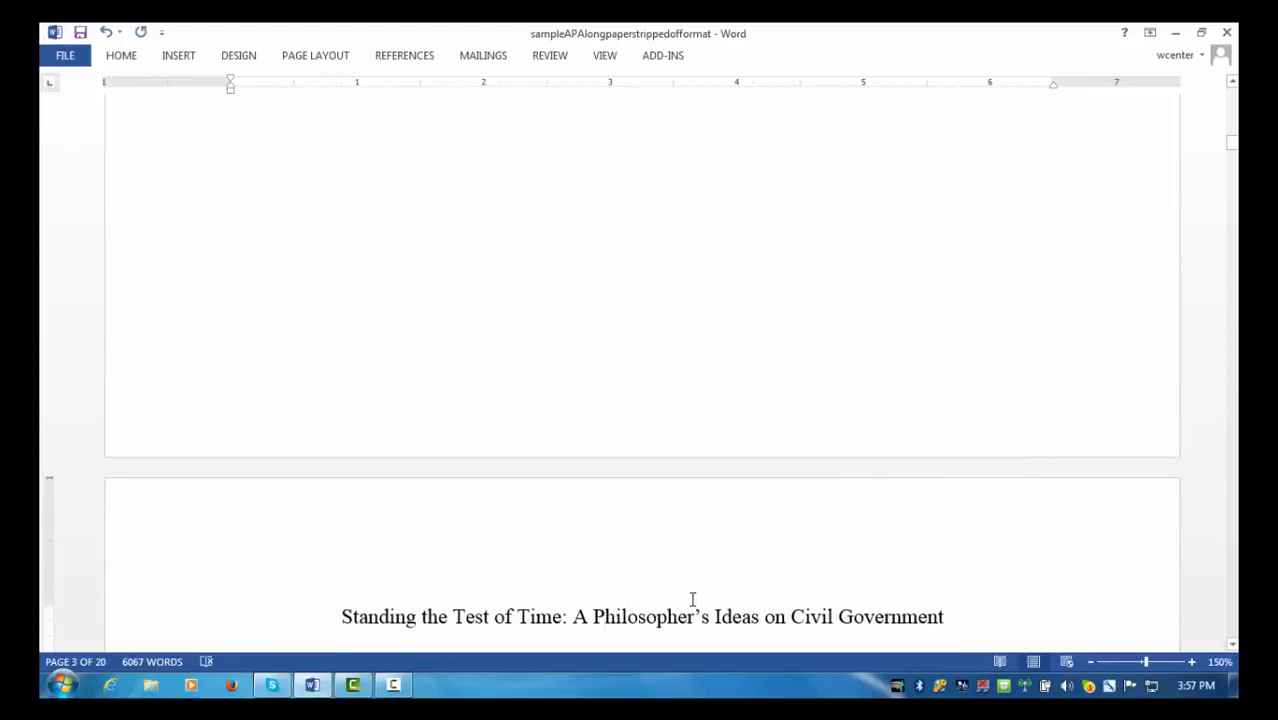
scroll(714, 606, "down", 1)
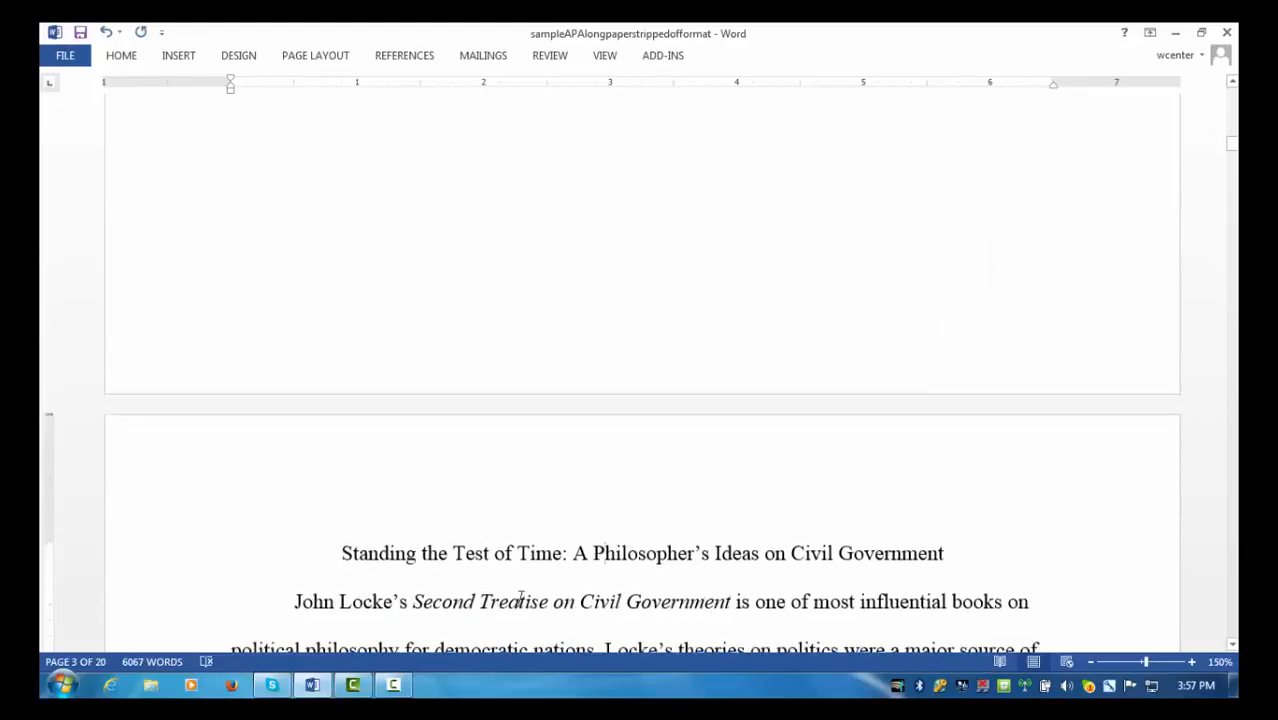
left_click_drag(343, 556, 919, 566)
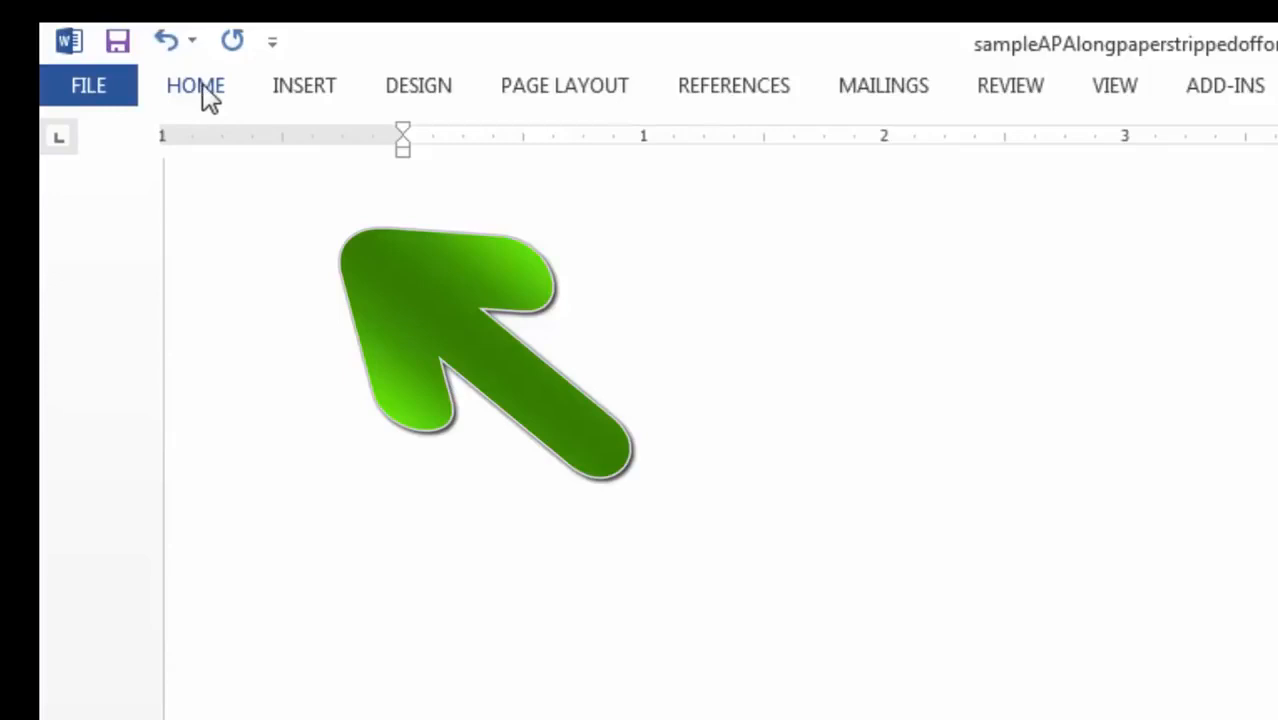
- Copy the selected paper title to the clipboard
left_click(202, 83)
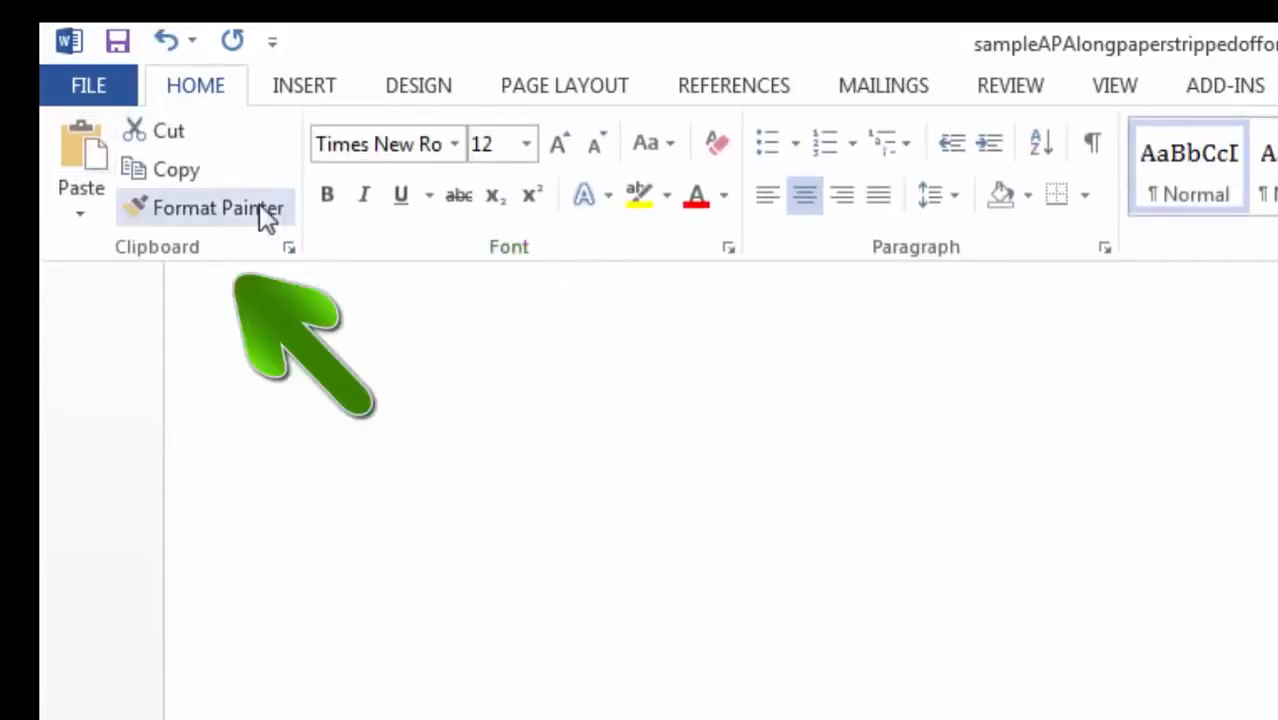
left_click(187, 168)
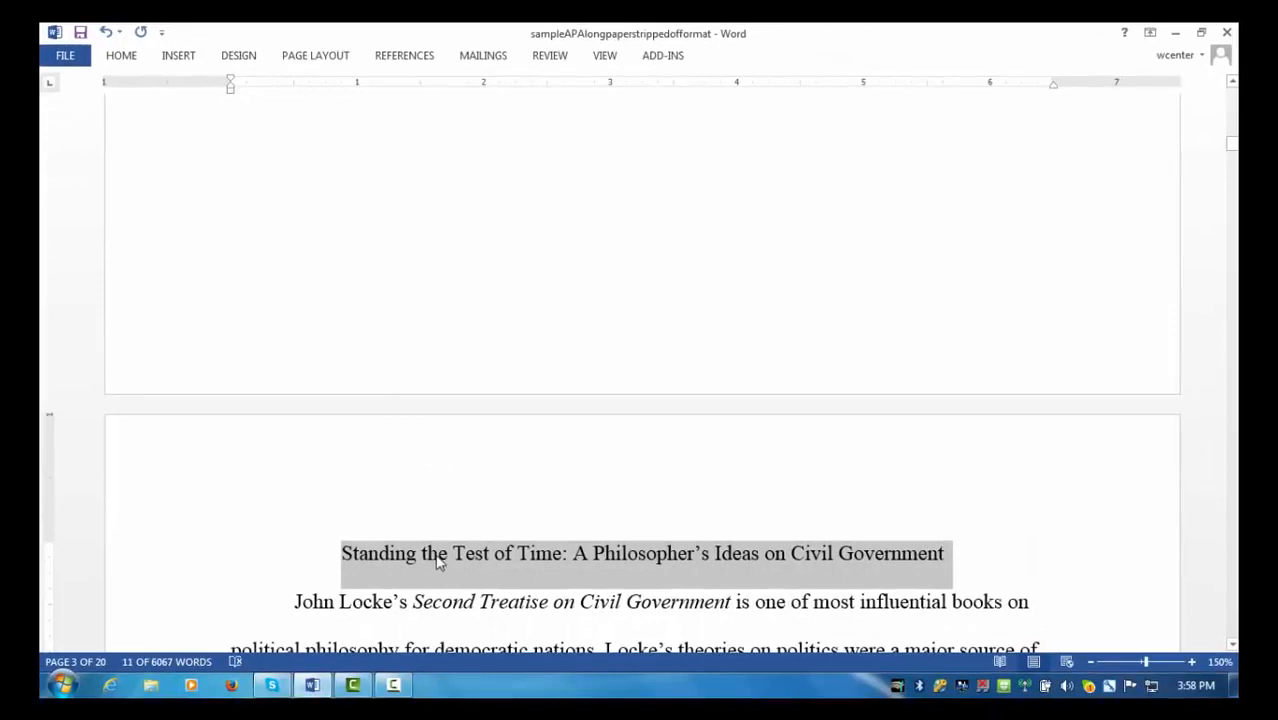
left_click(436, 560)
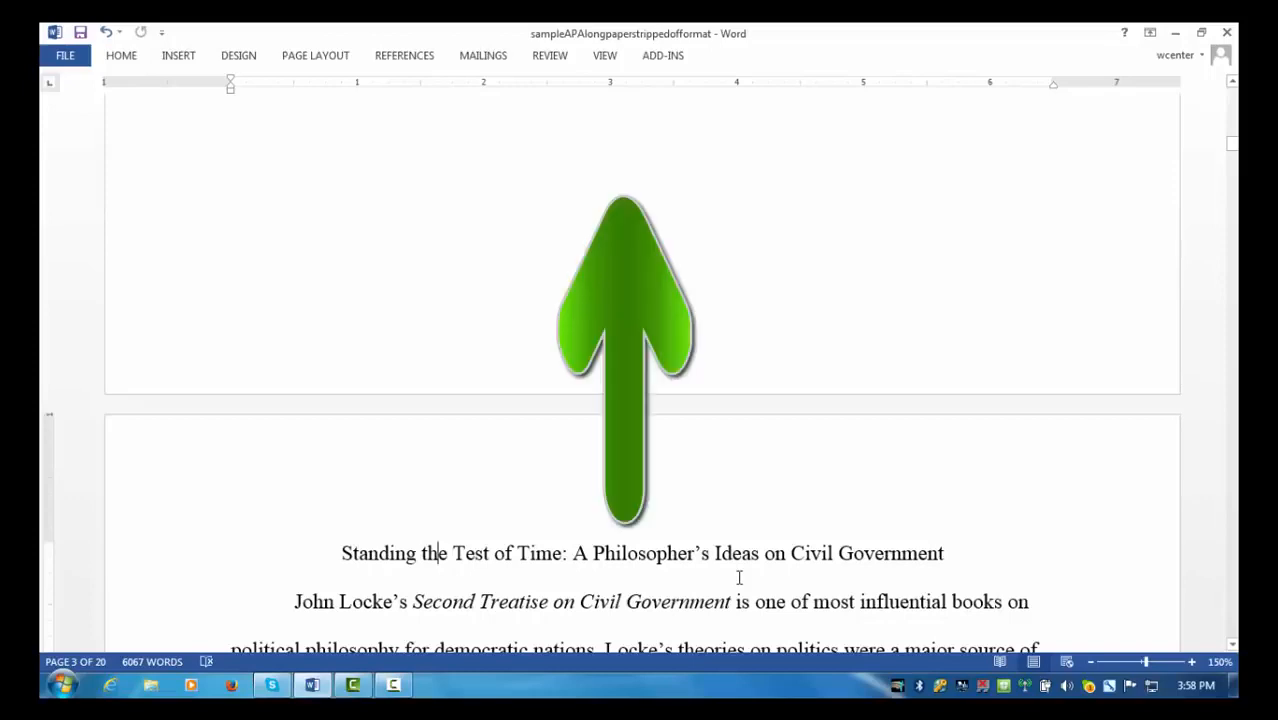
- Center the top of the blank first page and add two empty lines there
key("ctrl+Home")
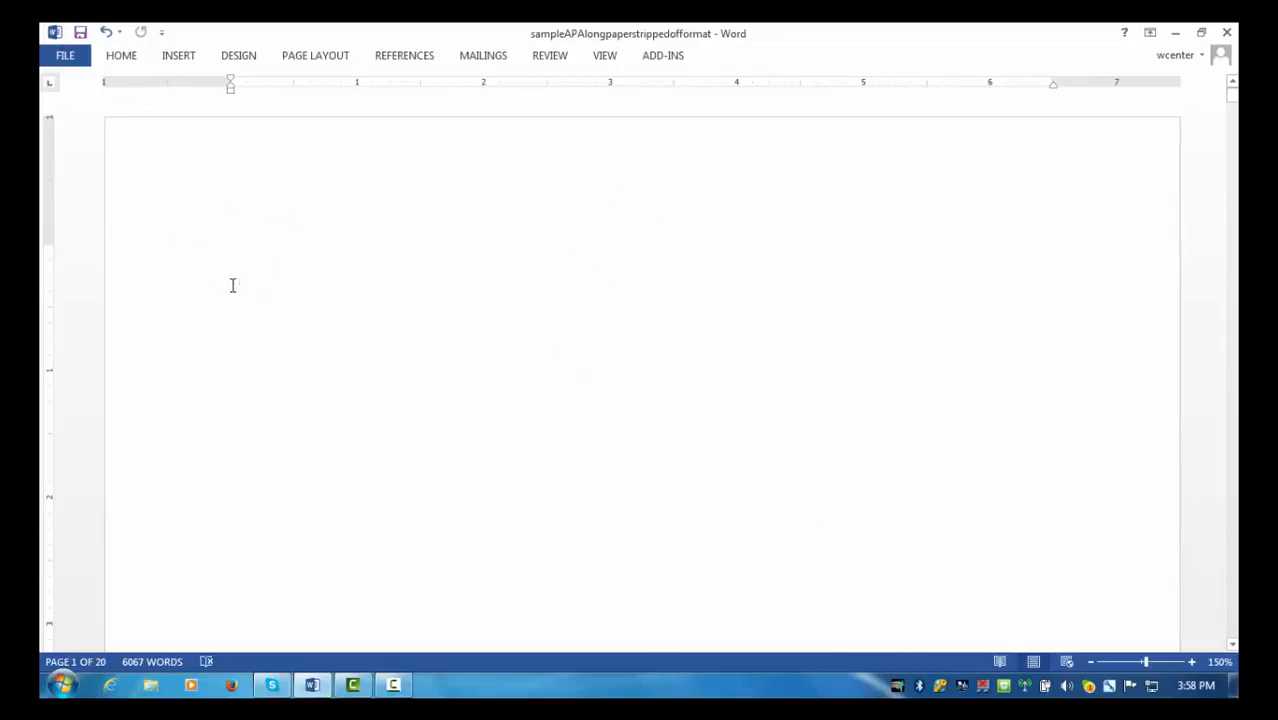
left_click(123, 60)
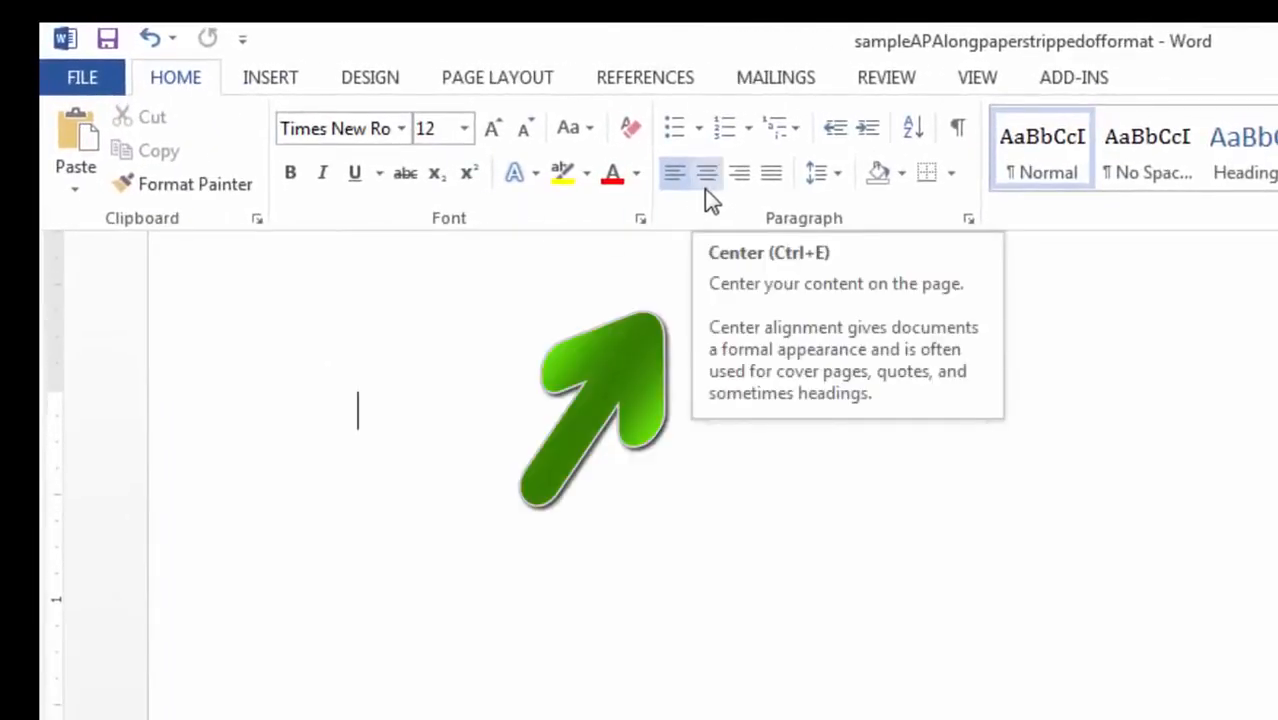
left_click(704, 188)
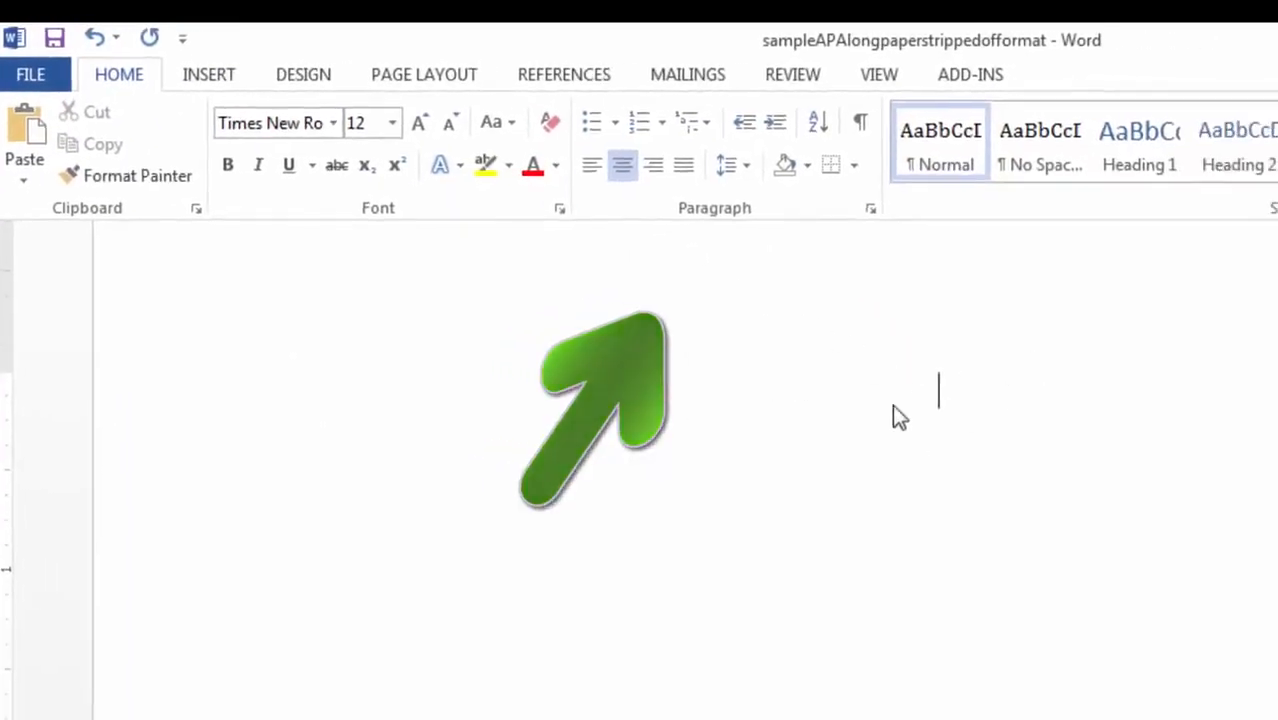
left_click(1058, 416)
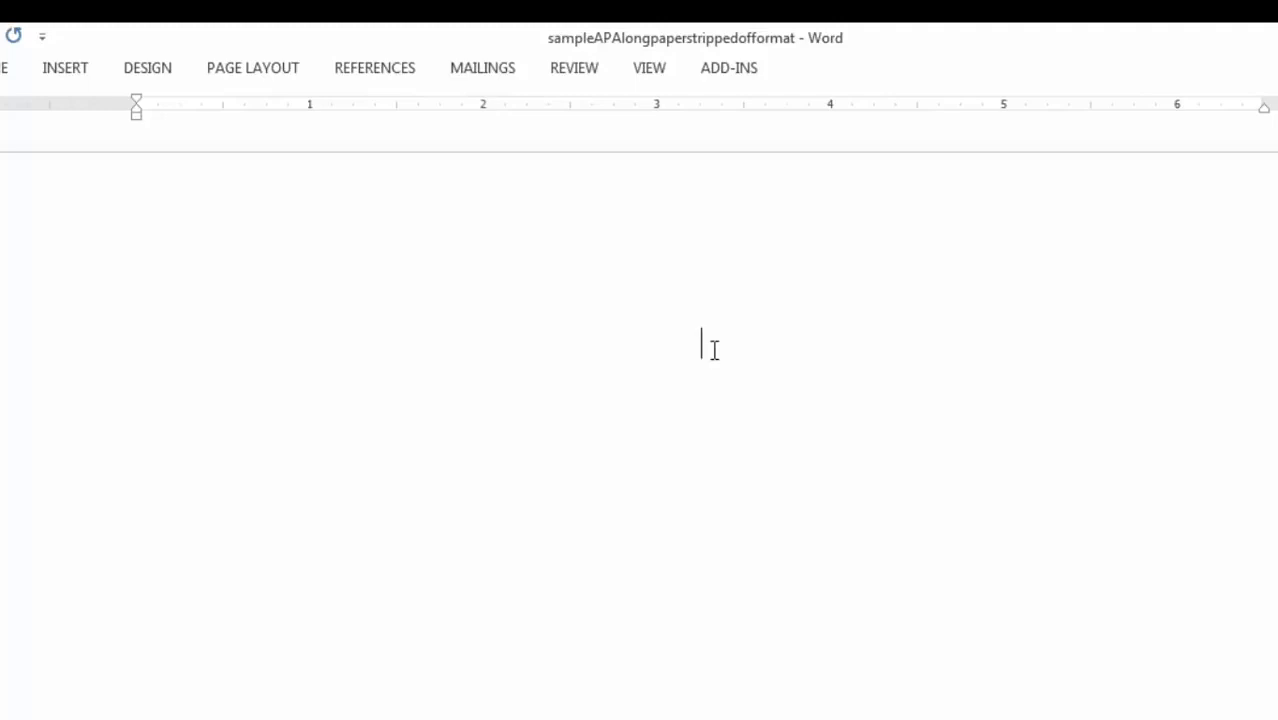
key("Return")
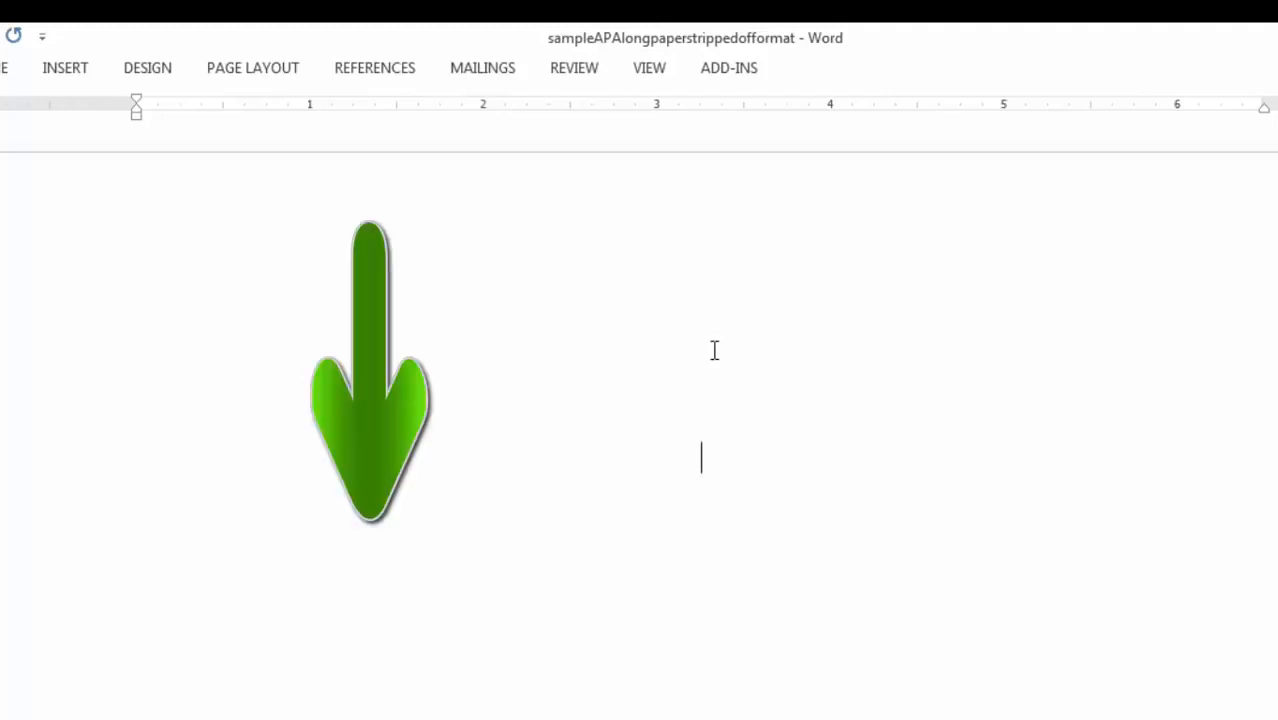
key("Return")
key("Return")
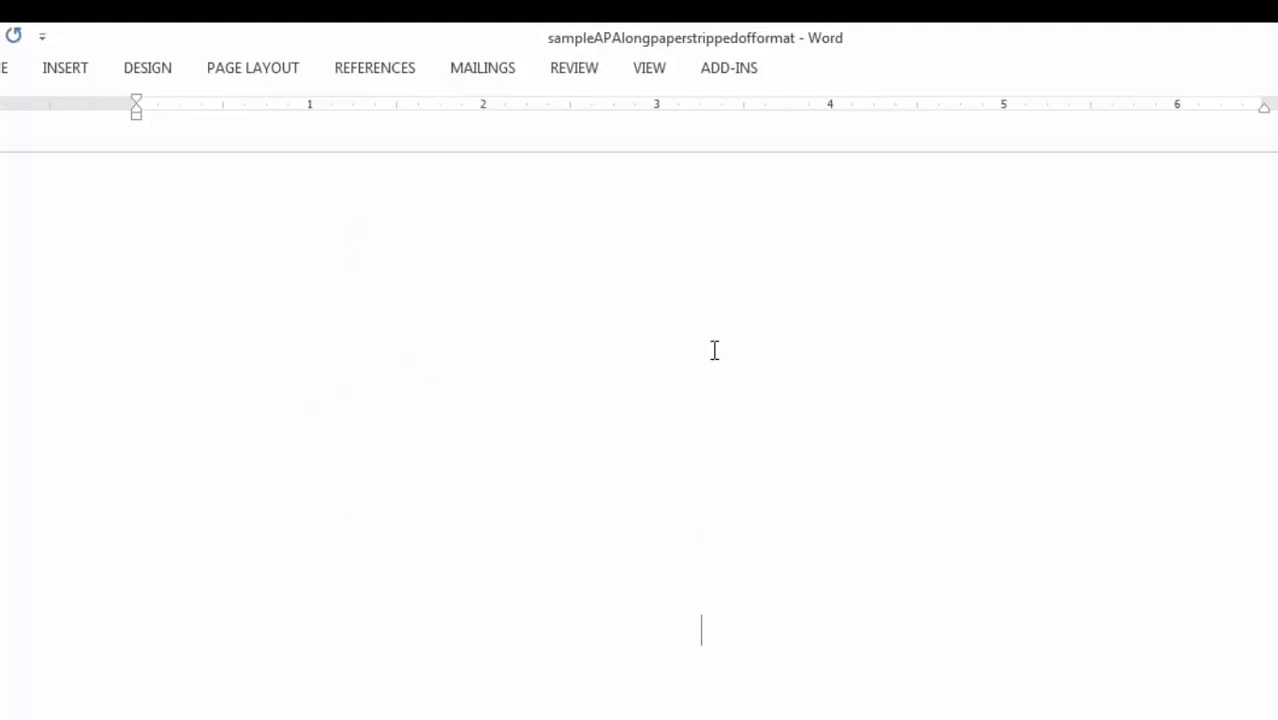
- Paste the title on the title page, then add the author's name and 'University of South Dakota' below
left_click(3, 68)
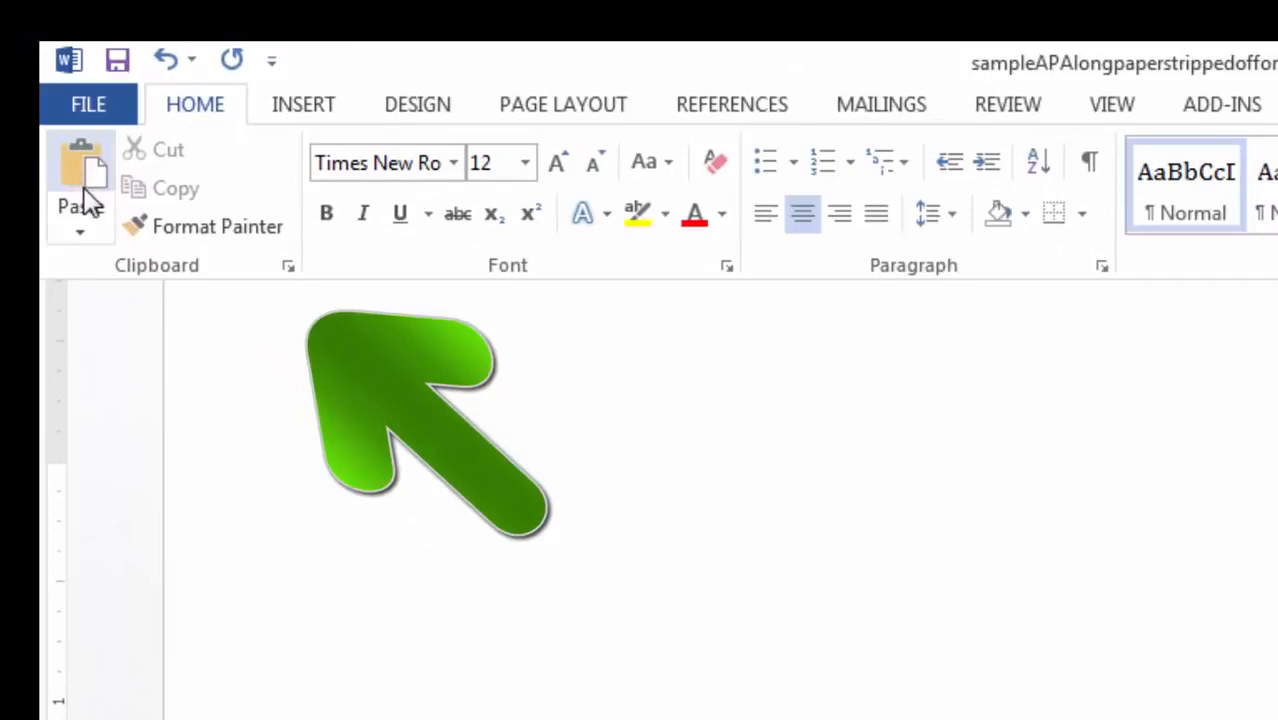
left_click(88, 200)
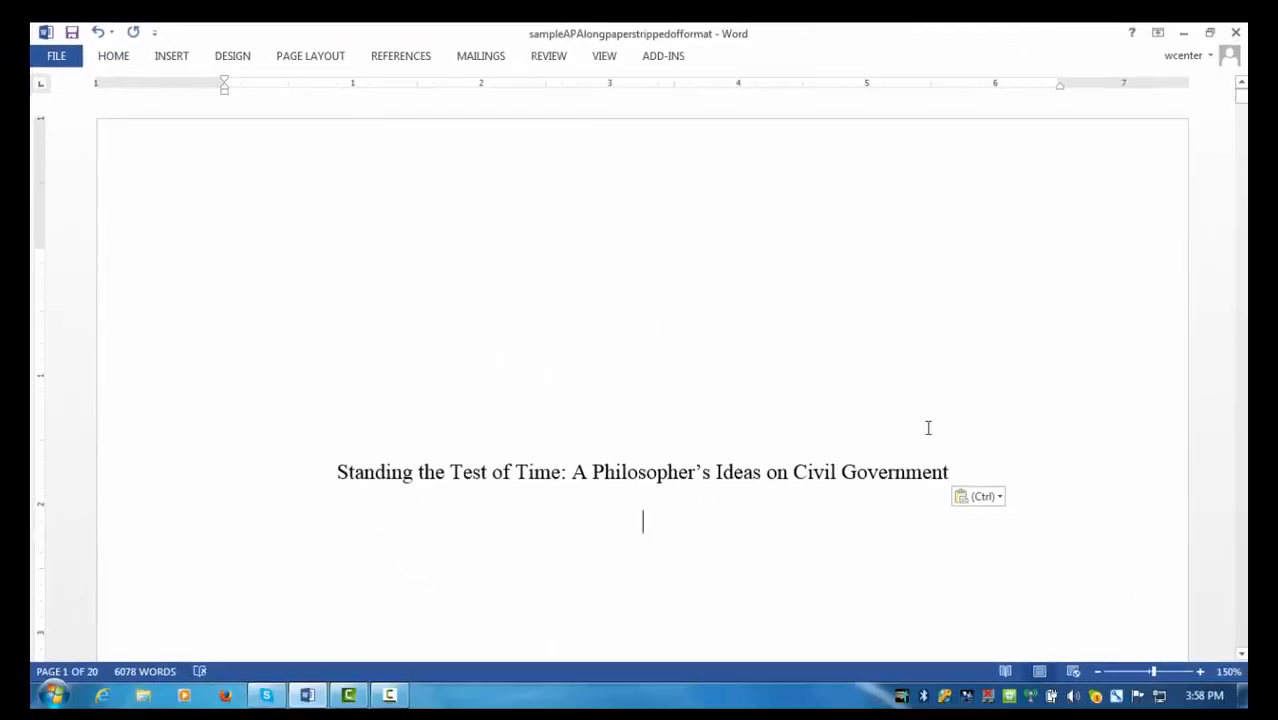
key("Return")
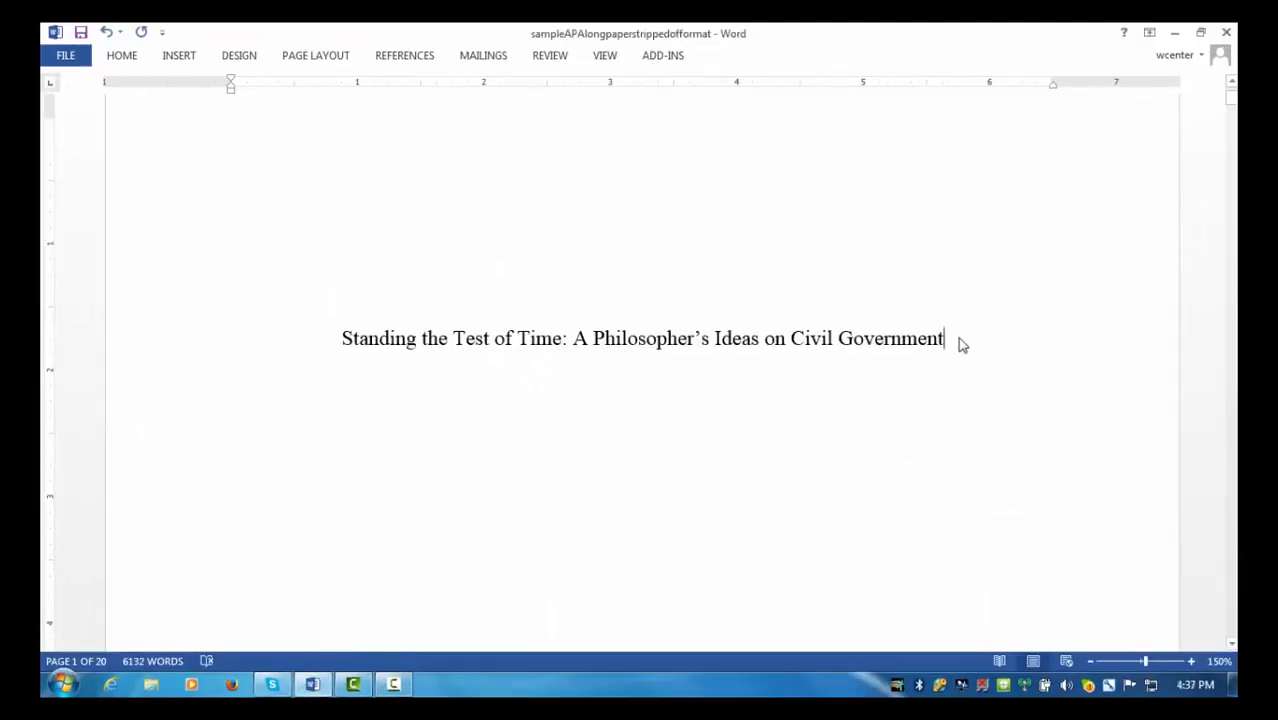
key("Return")
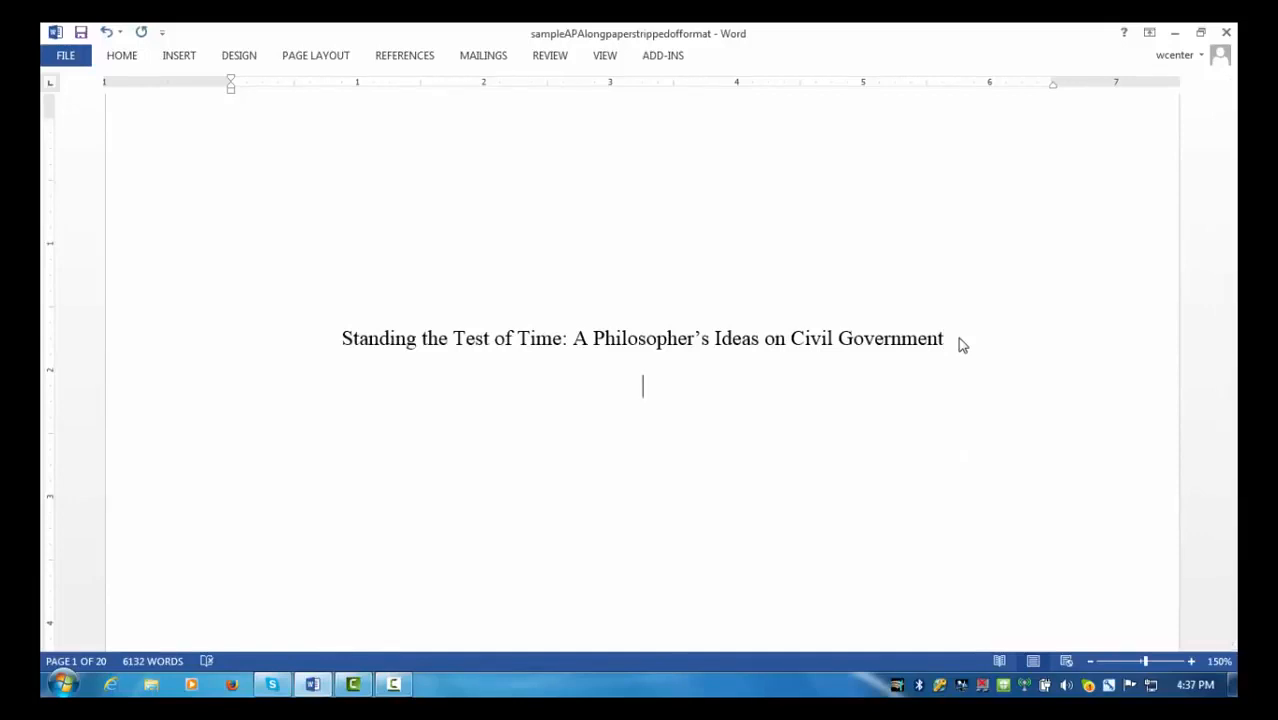
type("Joey Knopc")
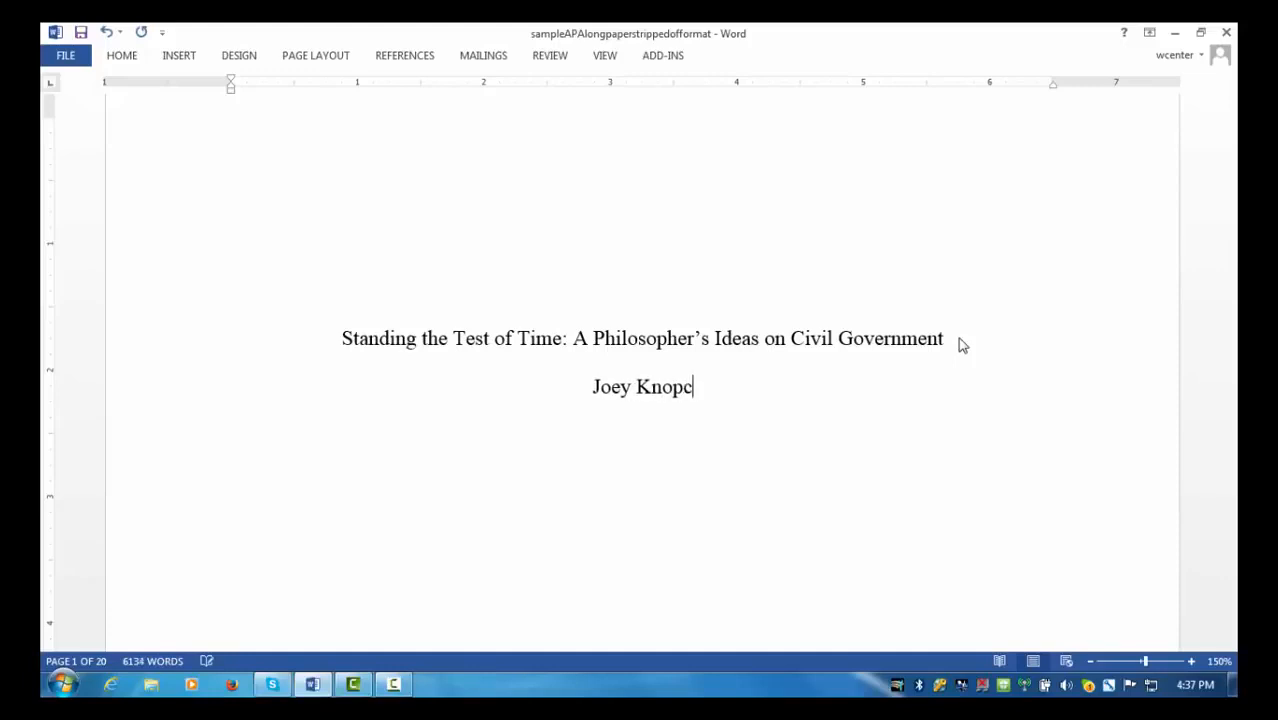
type("zynski")
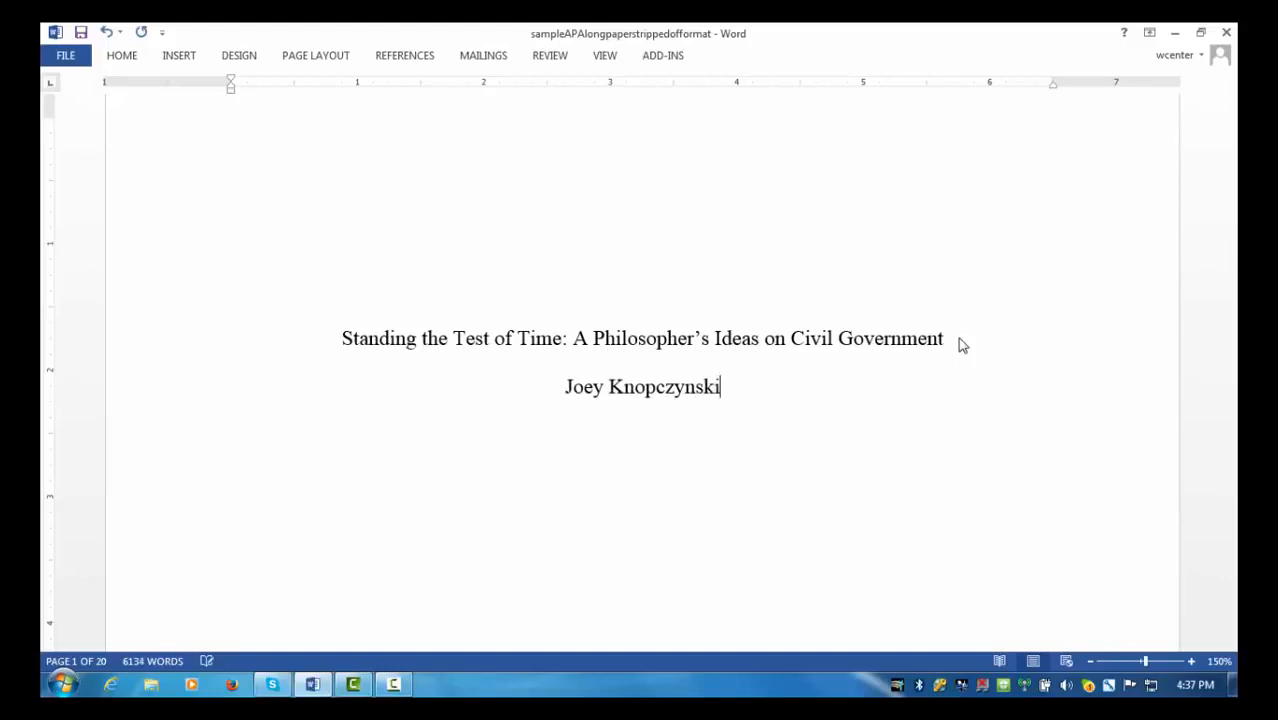
key("Return")
type("University ")
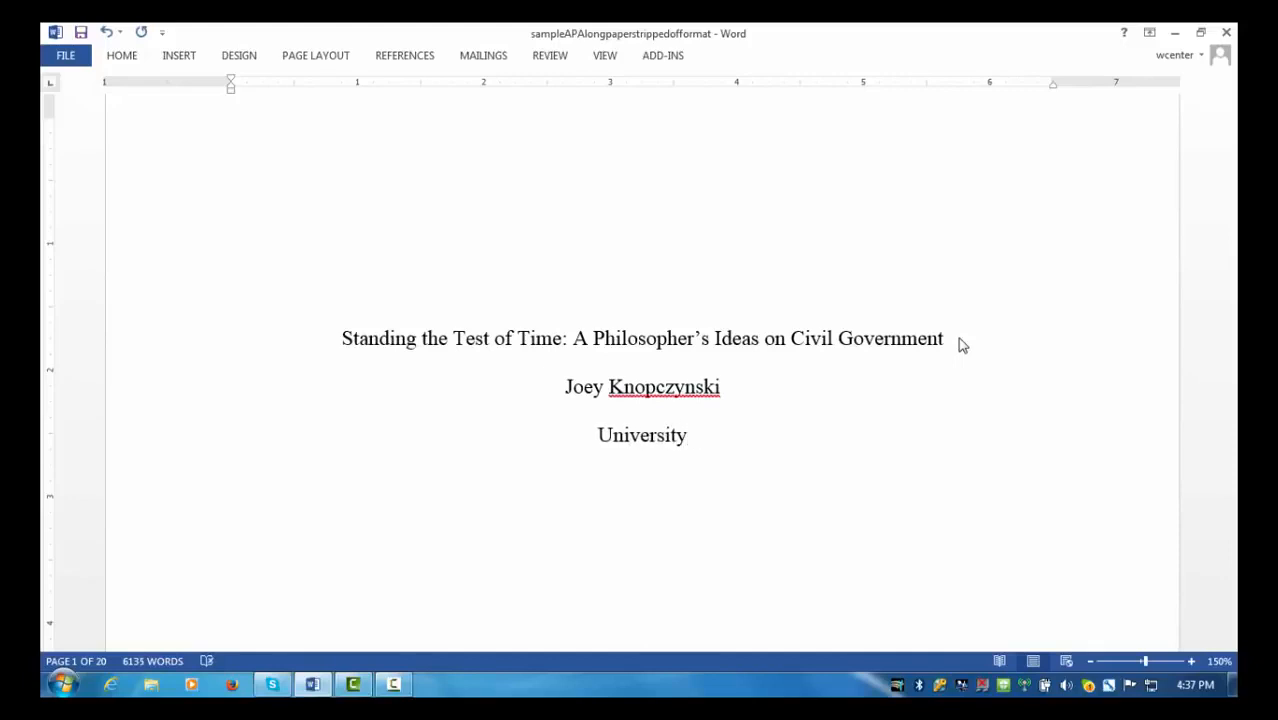
type("of South Dakota")
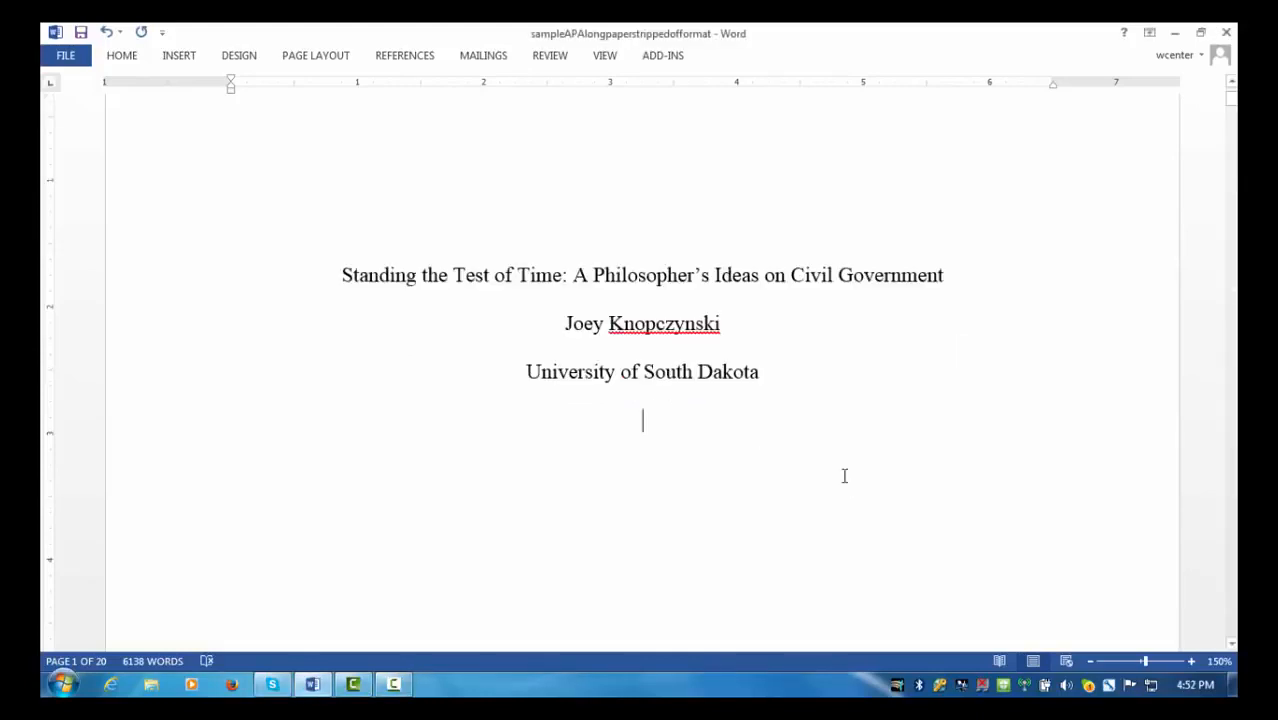
- Scroll down the title page to show the Author Note heading and its paragraphs
scroll(844, 476, "down", 10)
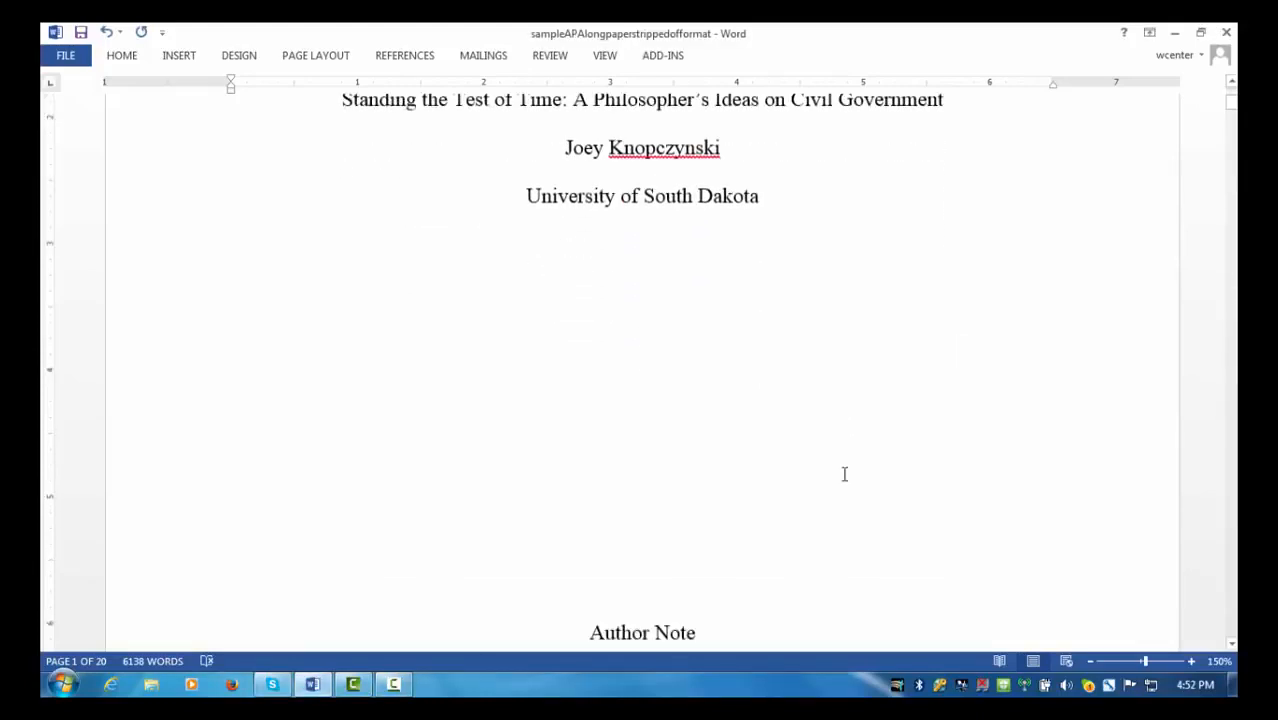
scroll(846, 472, "down", 3)
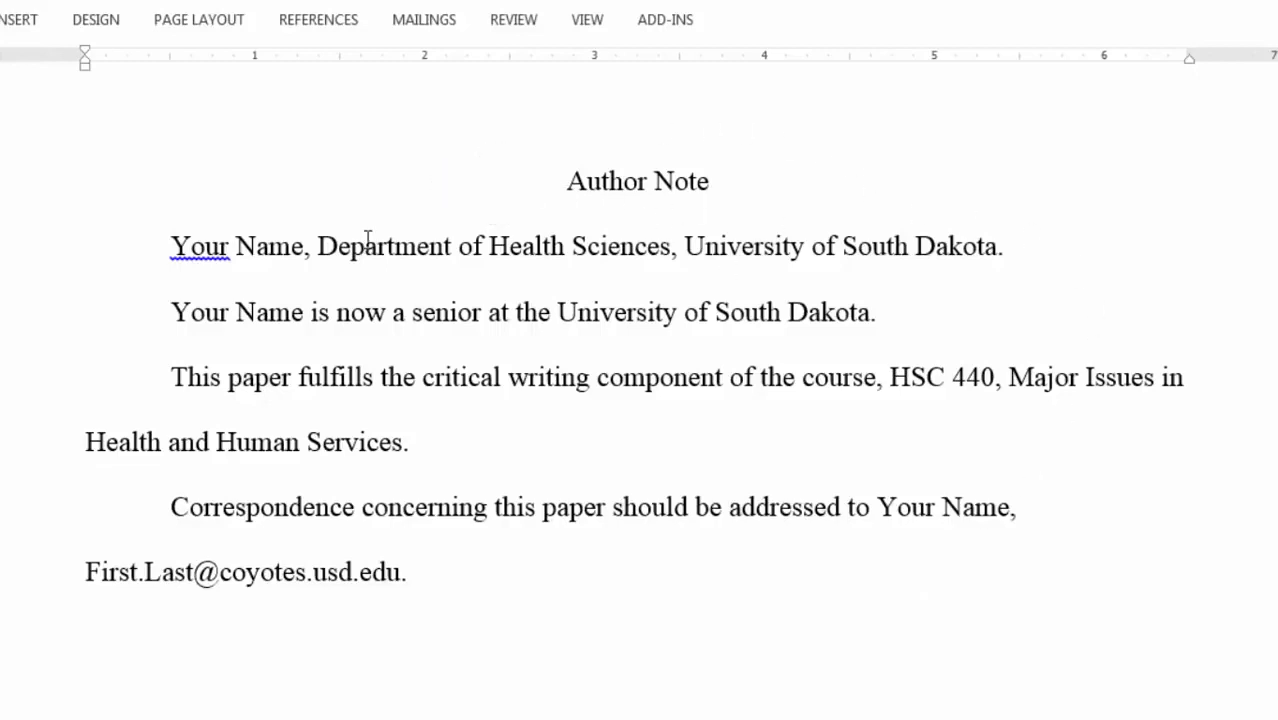
left_click(296, 249)
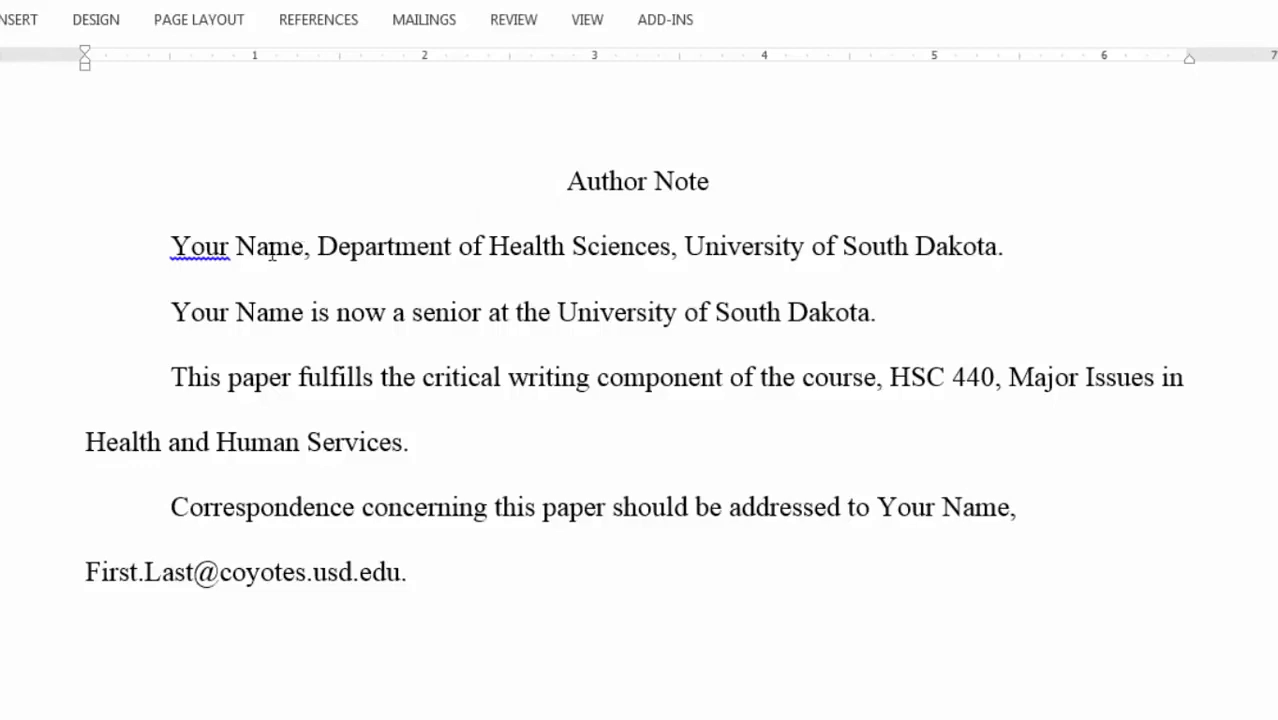
left_click(171, 248)
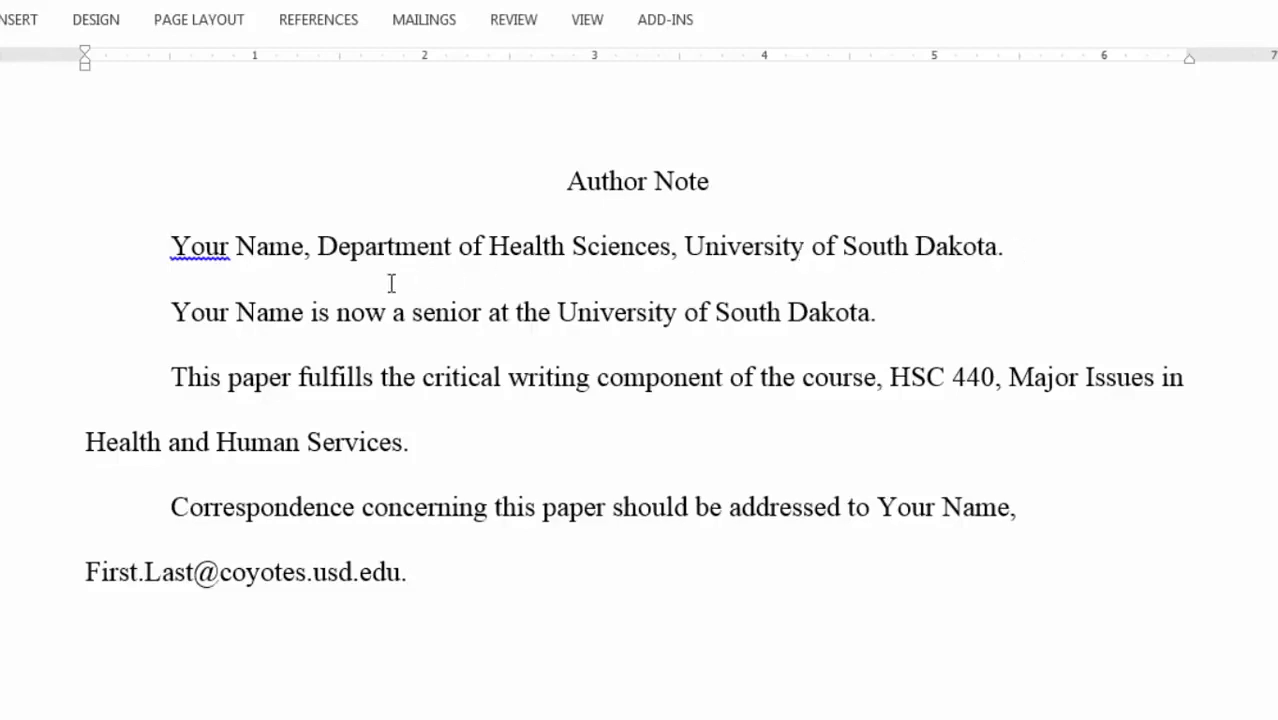
left_click(174, 313)
left_click(492, 510)
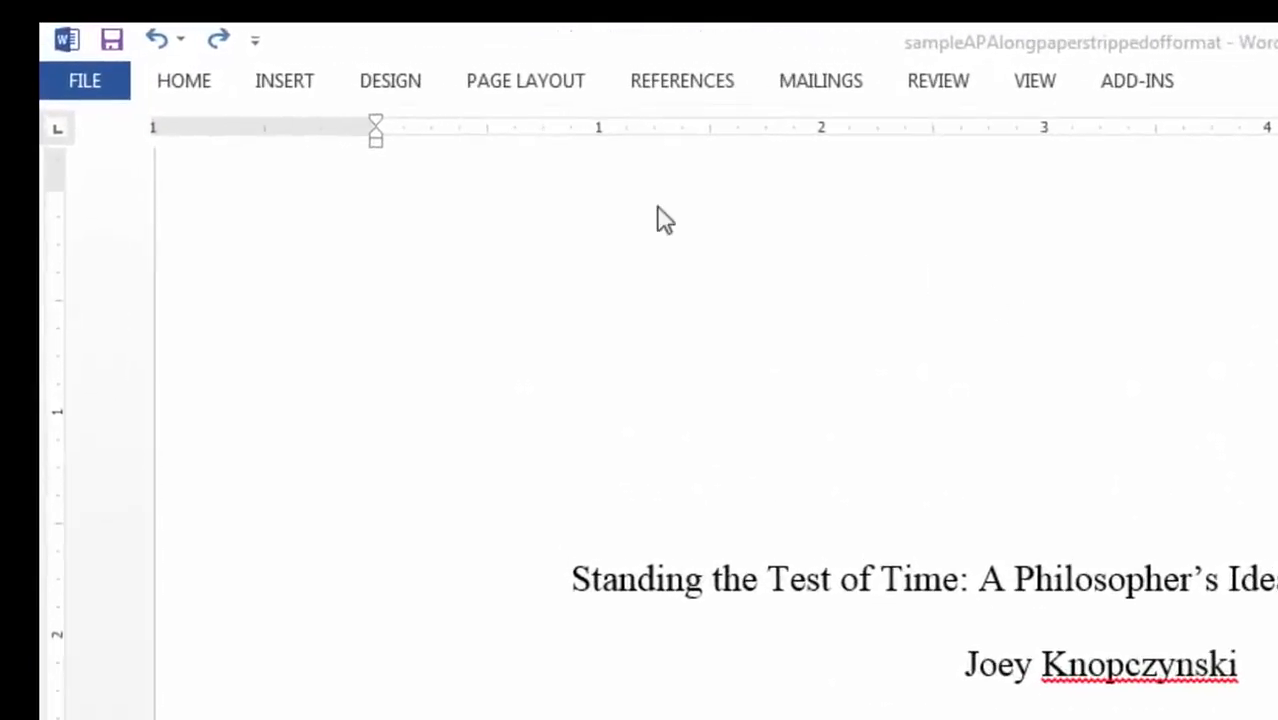
- Edit the page header and turn on Different First Page
left_click(284, 82)
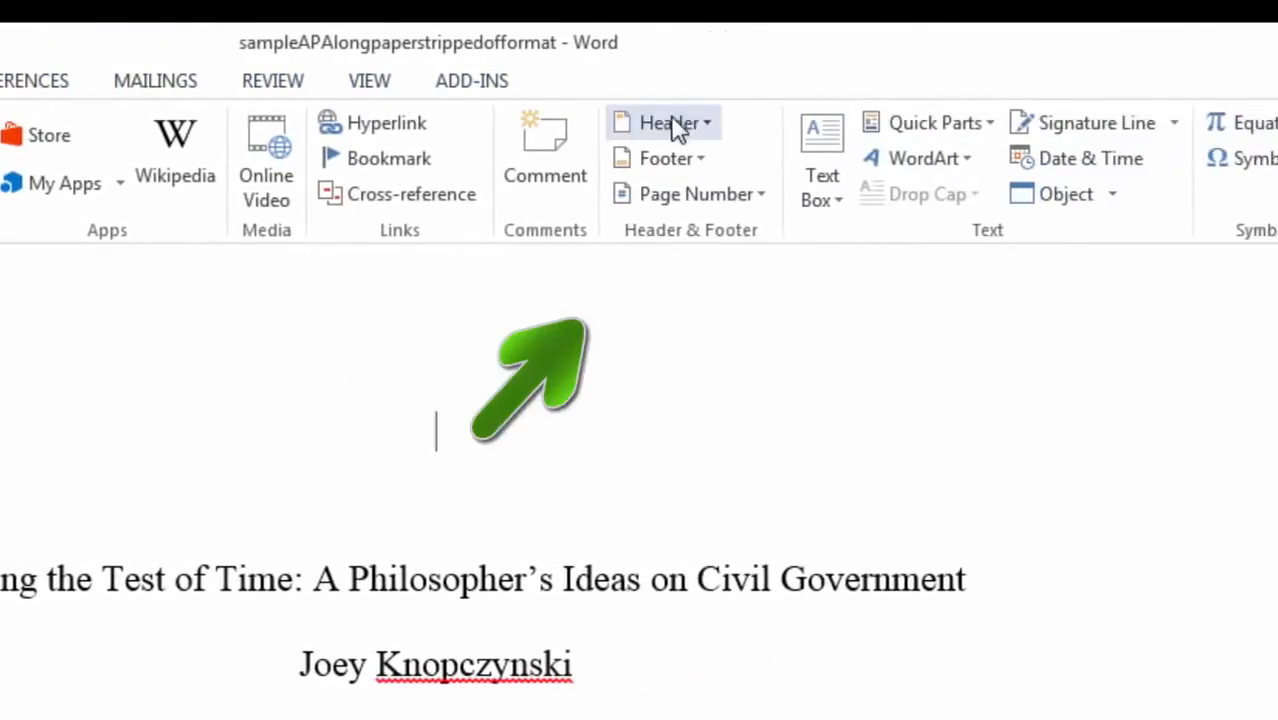
left_click(672, 123)
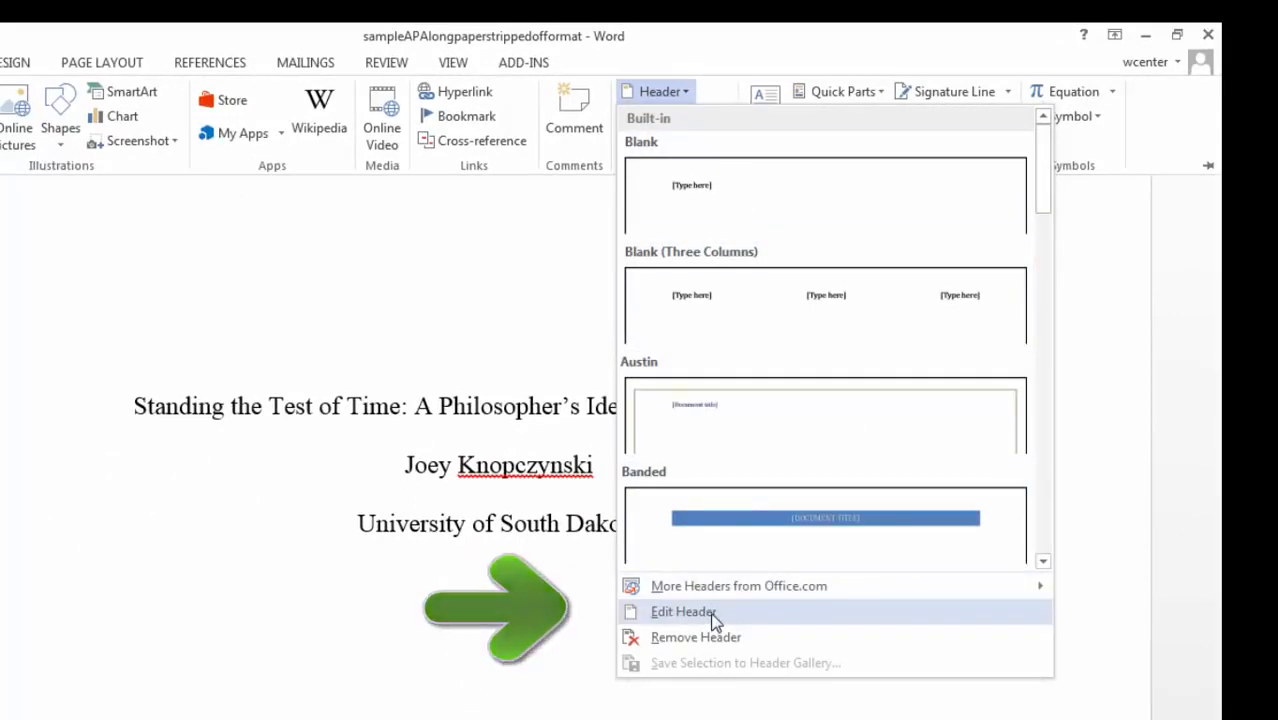
left_click(685, 612)
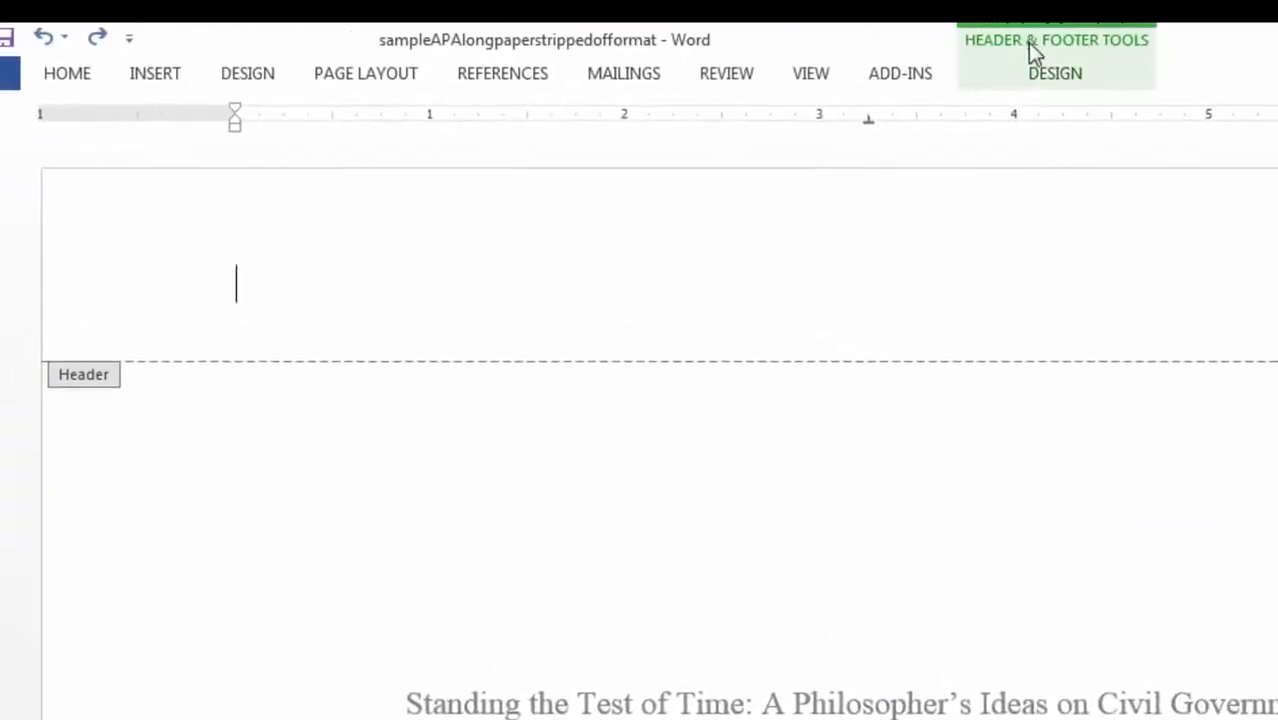
left_click(1054, 72)
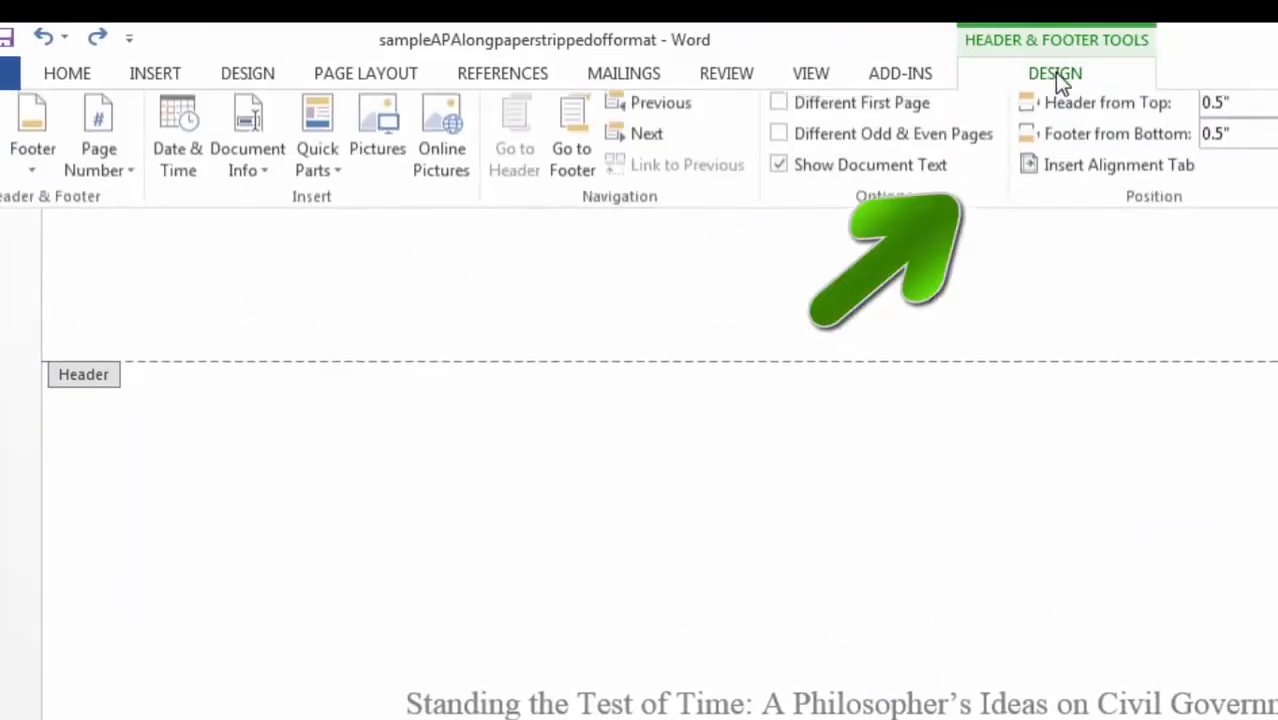
left_click(779, 110)
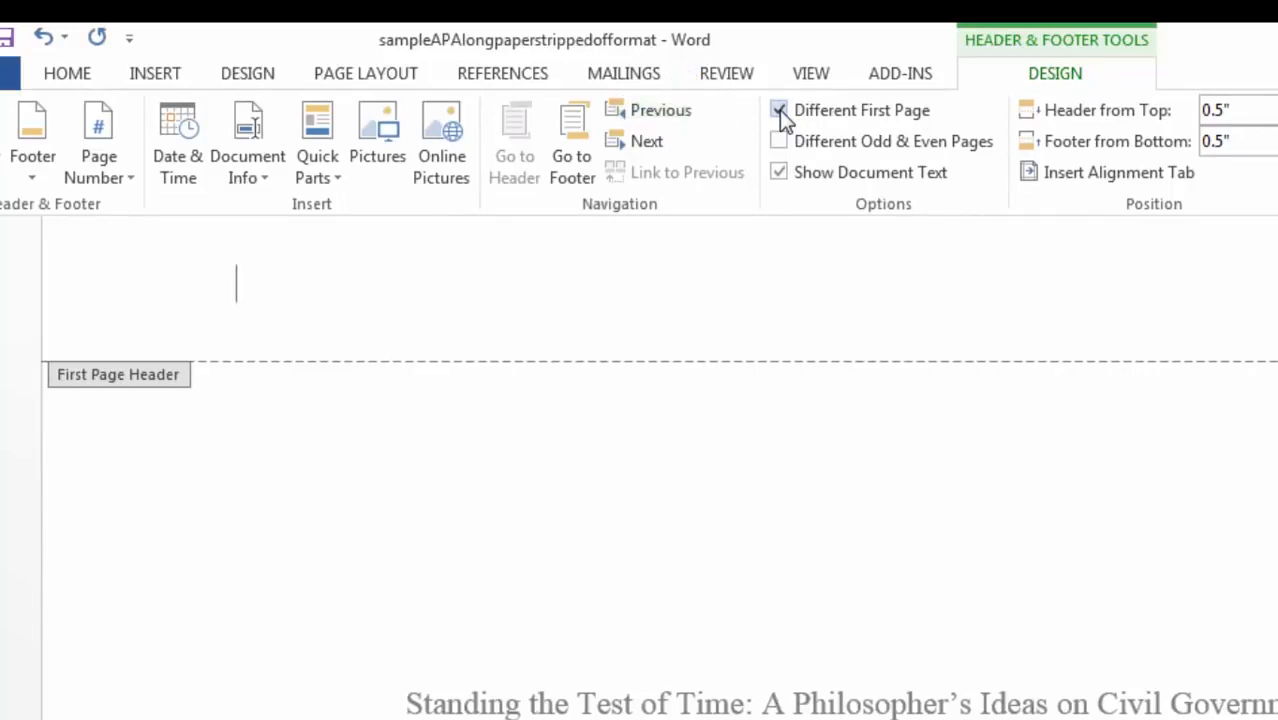
- Enter 'Running head: A PHILOSOPHER'S IDEAS' in the First Page Header
left_click(247, 287)
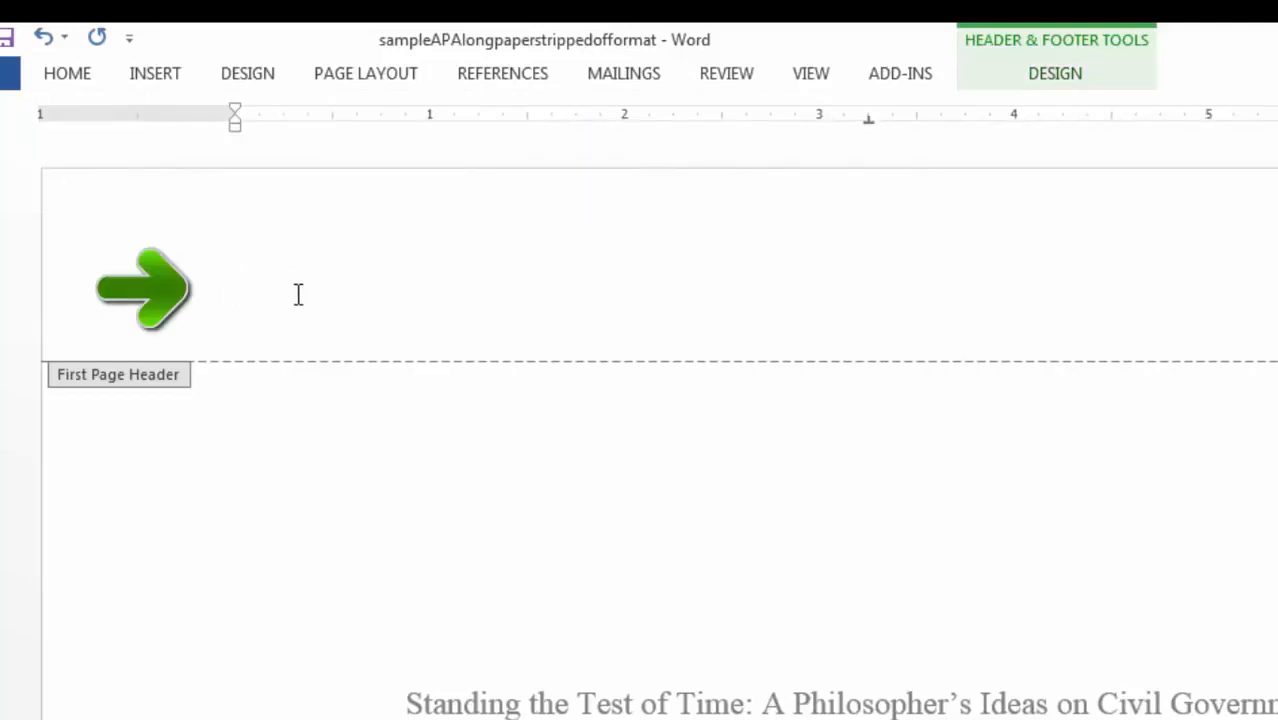
type("R")
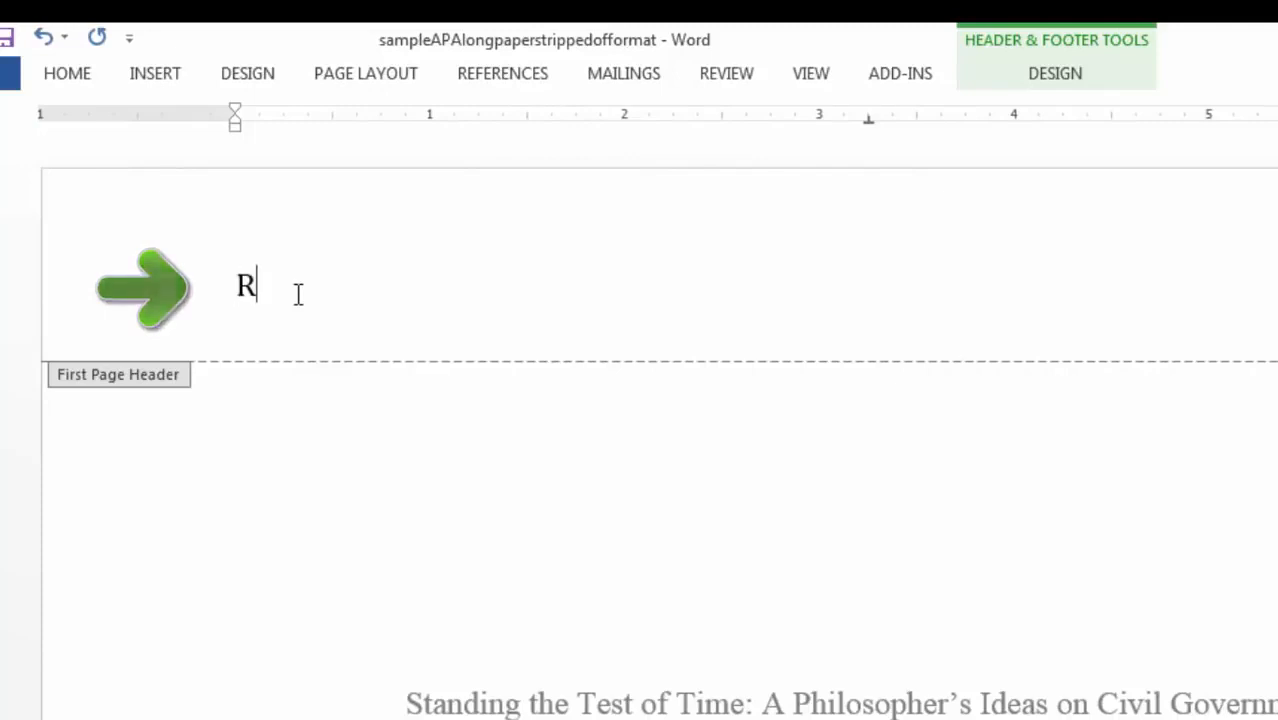
type("unning head:")
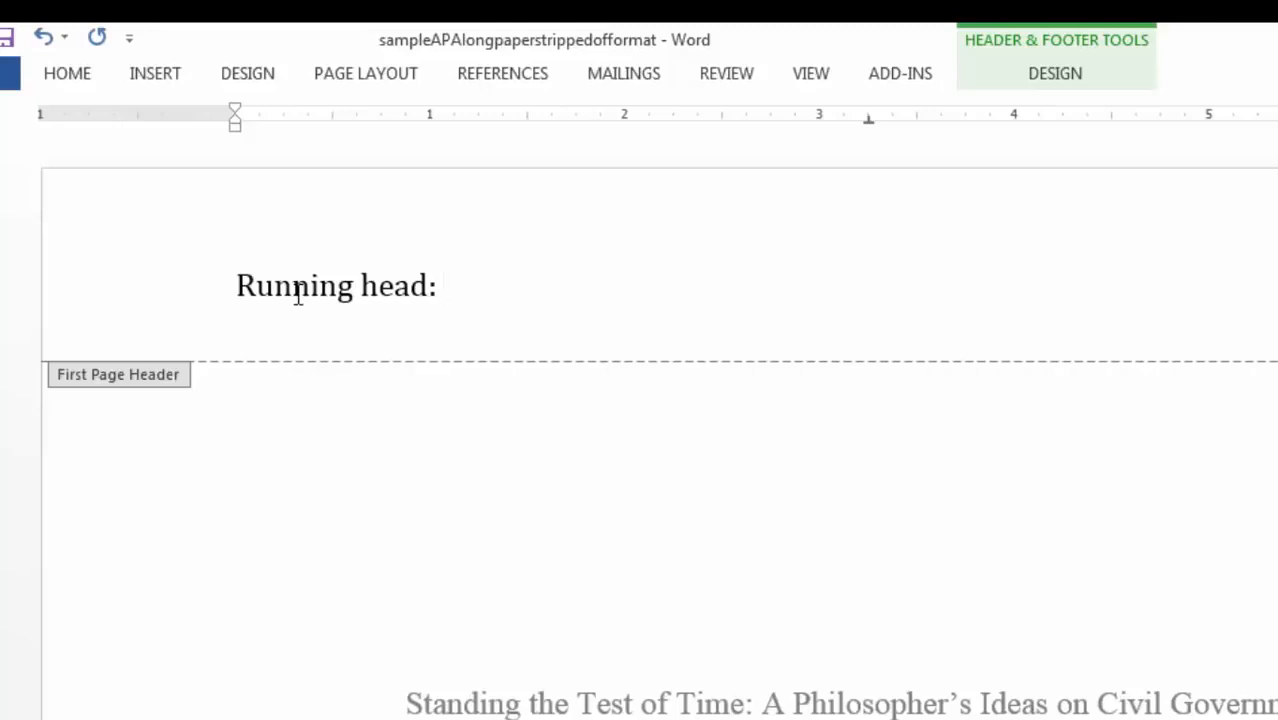
type("A PH")
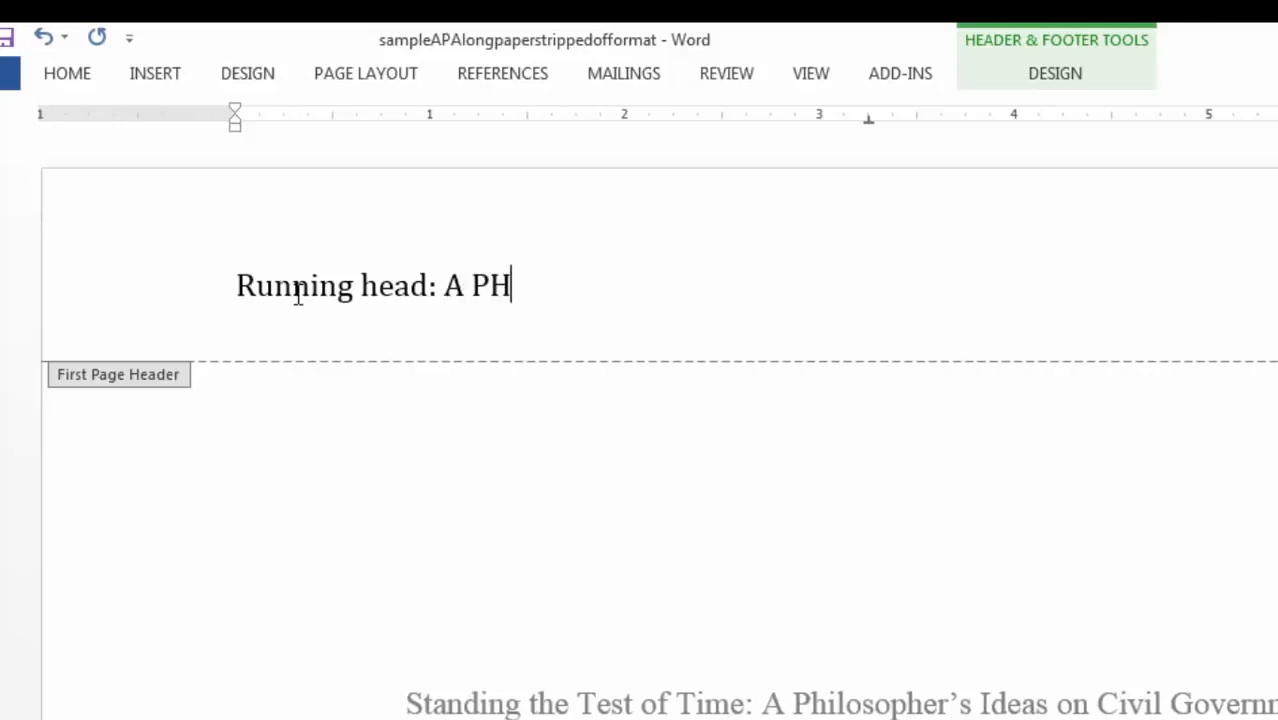
type("ILOSOPHER'S IDEAS")
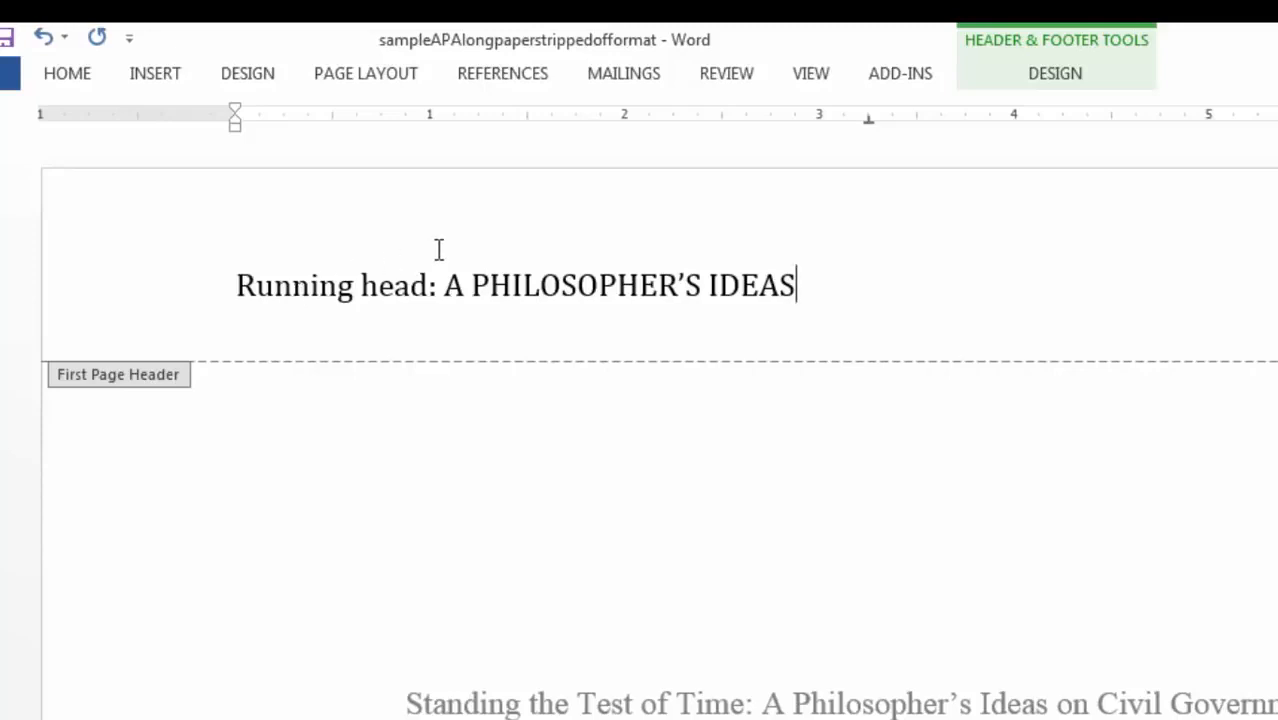
left_click(375, 80)
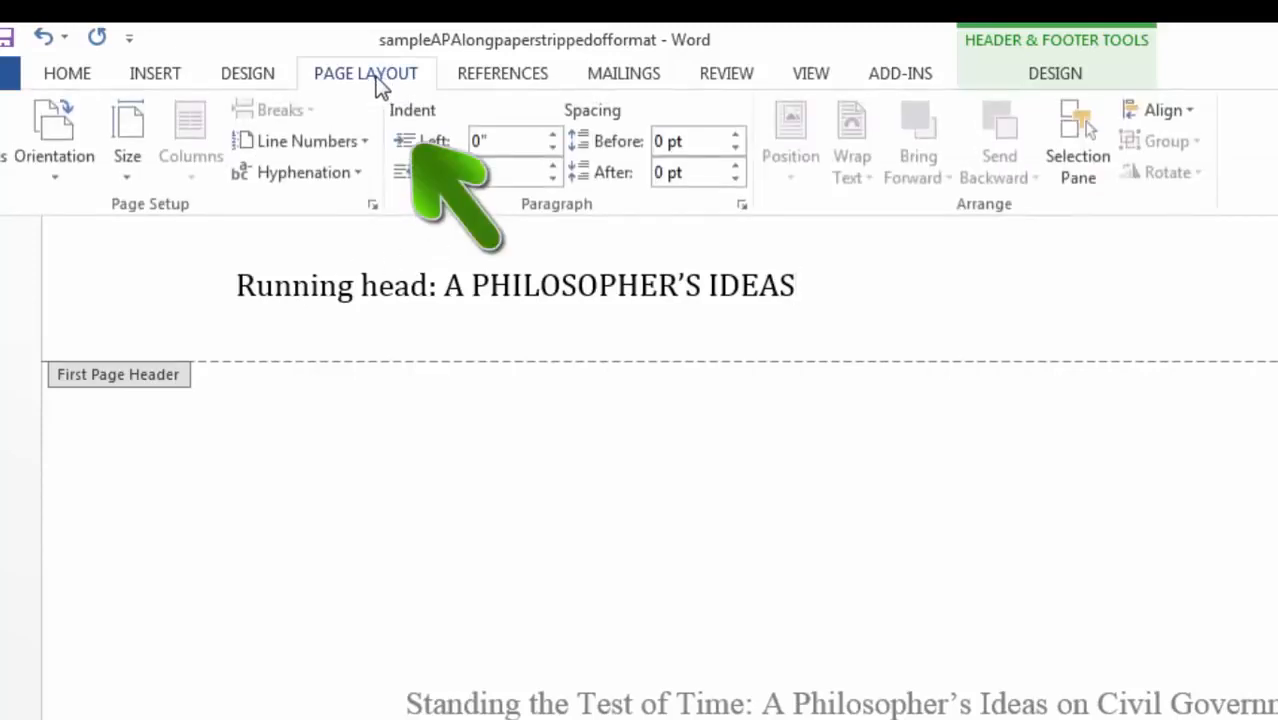
- Clear all header tab stops and set a single right-aligned tab stop at 6.5"
left_click(741, 208)
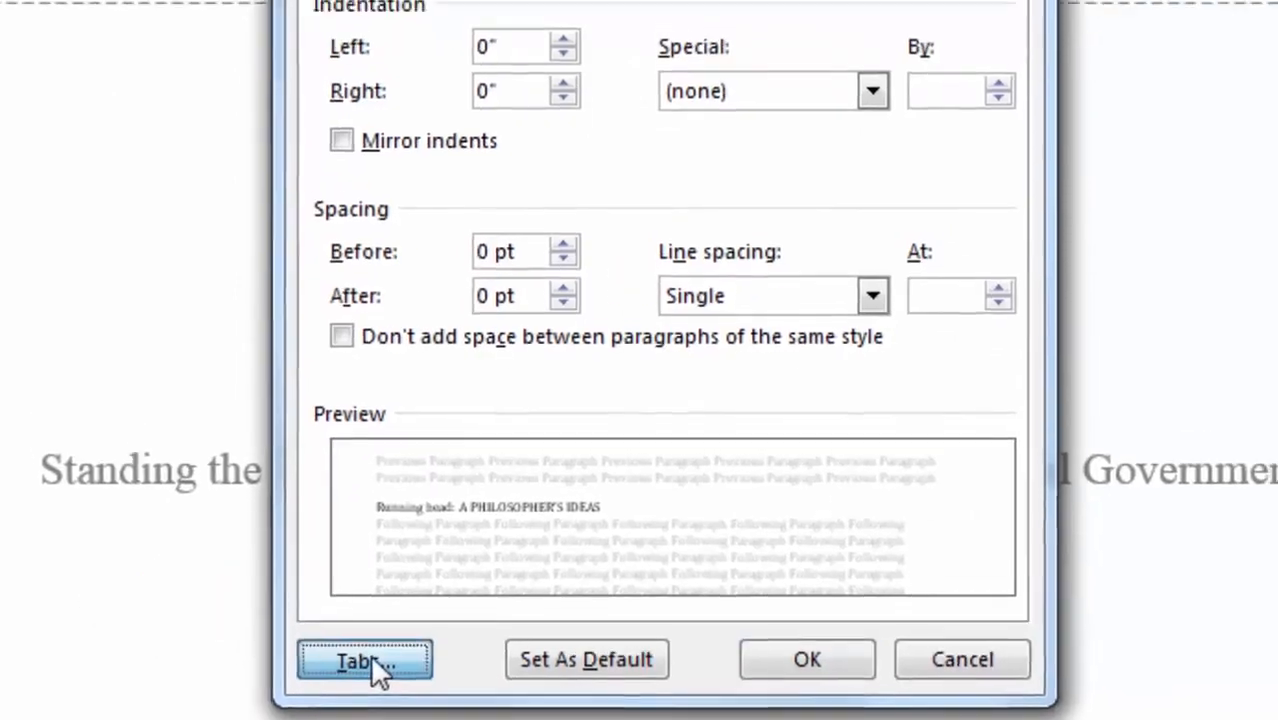
left_click(364, 613)
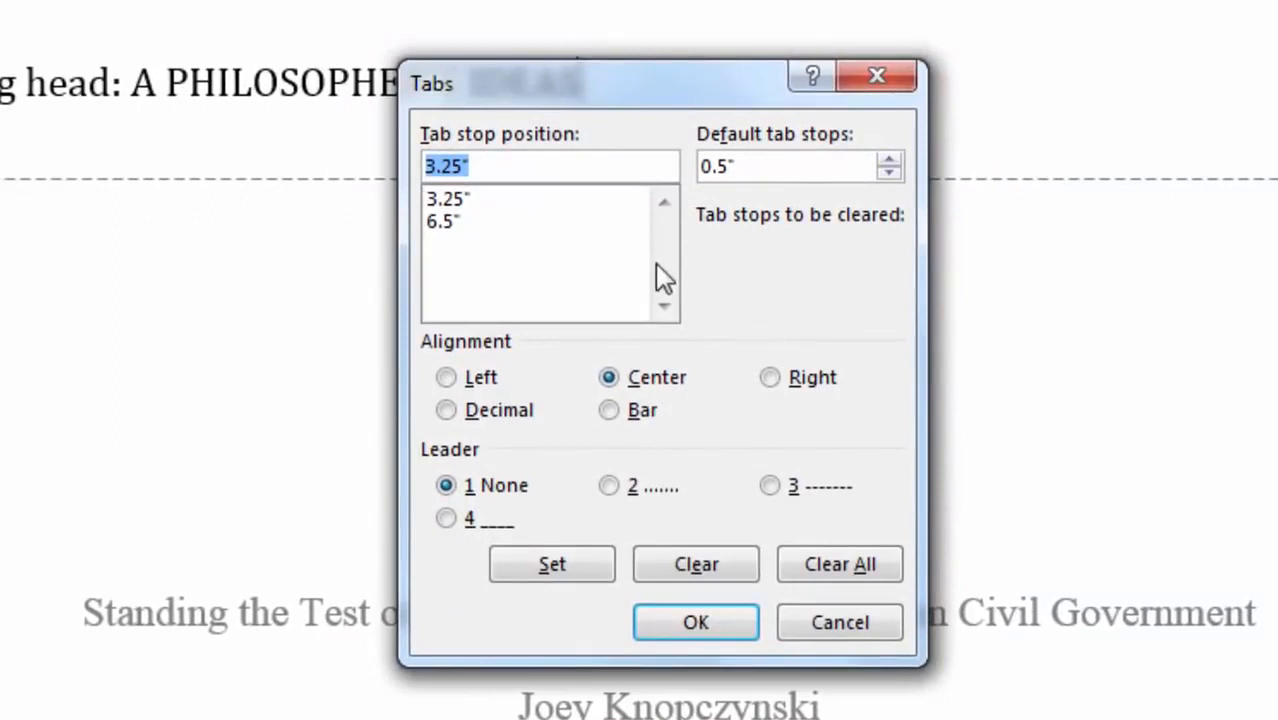
left_click(823, 566)
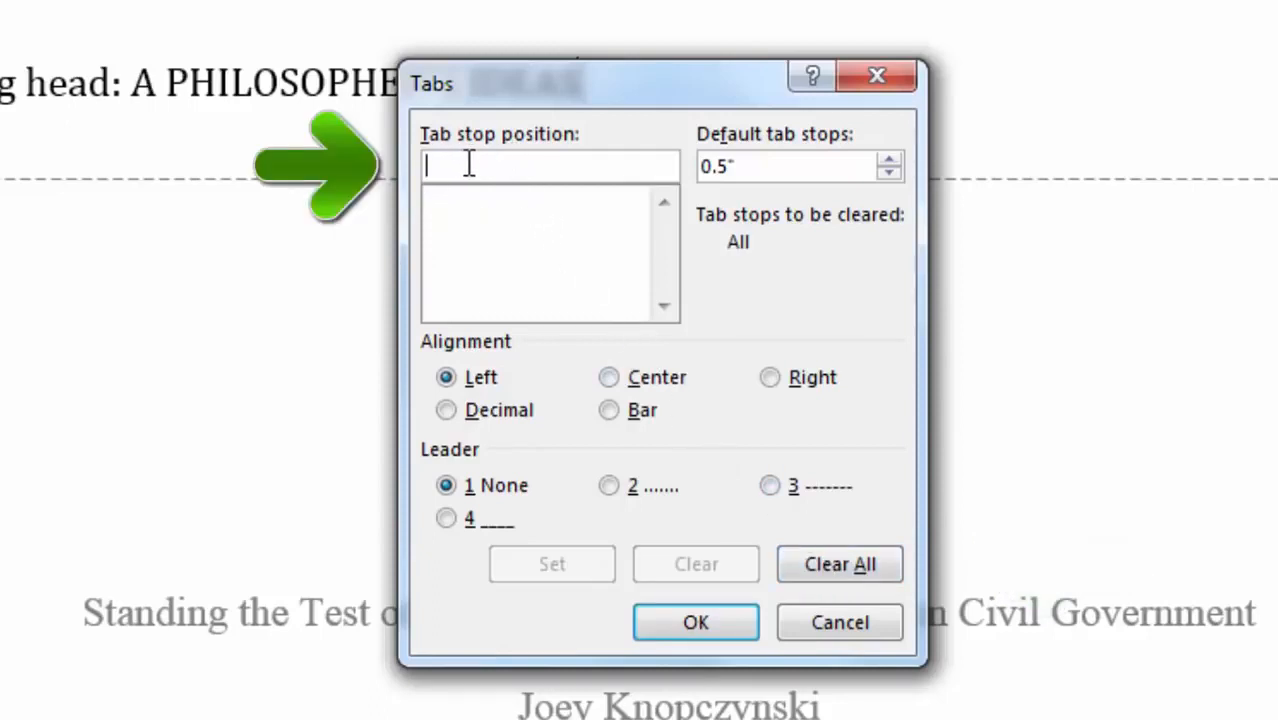
type("6")
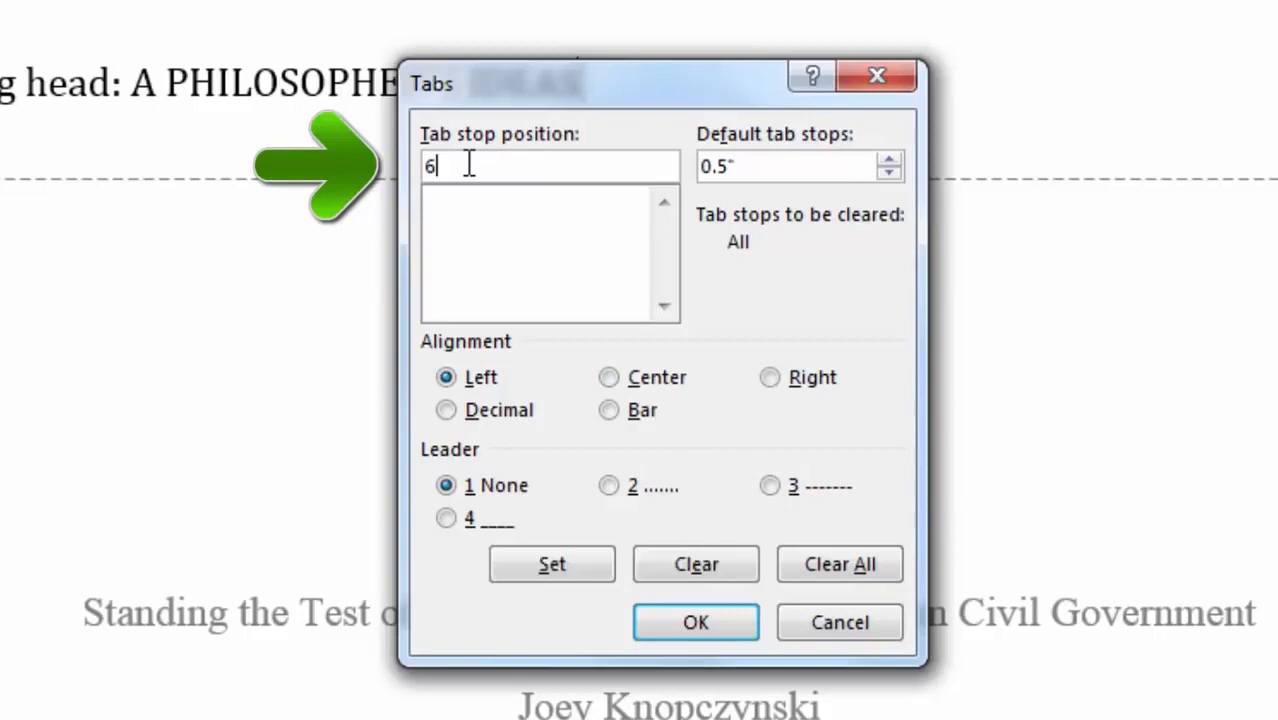
type(".5")
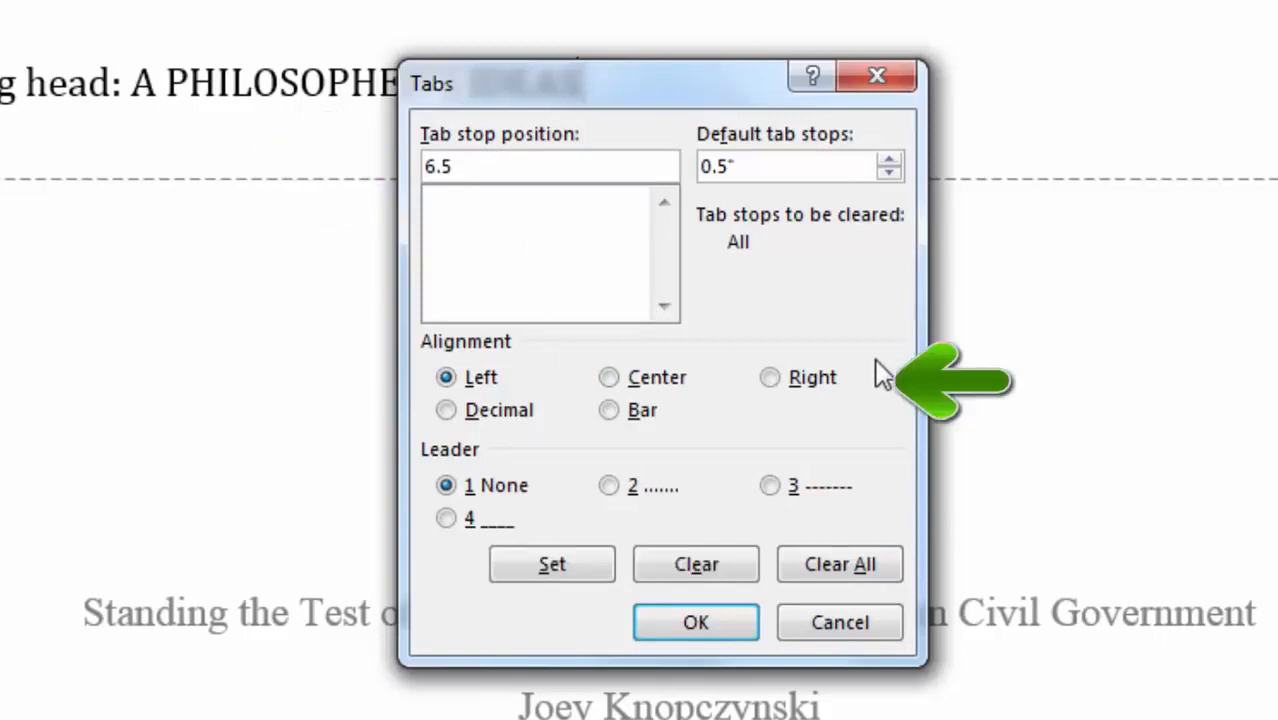
left_click(772, 378)
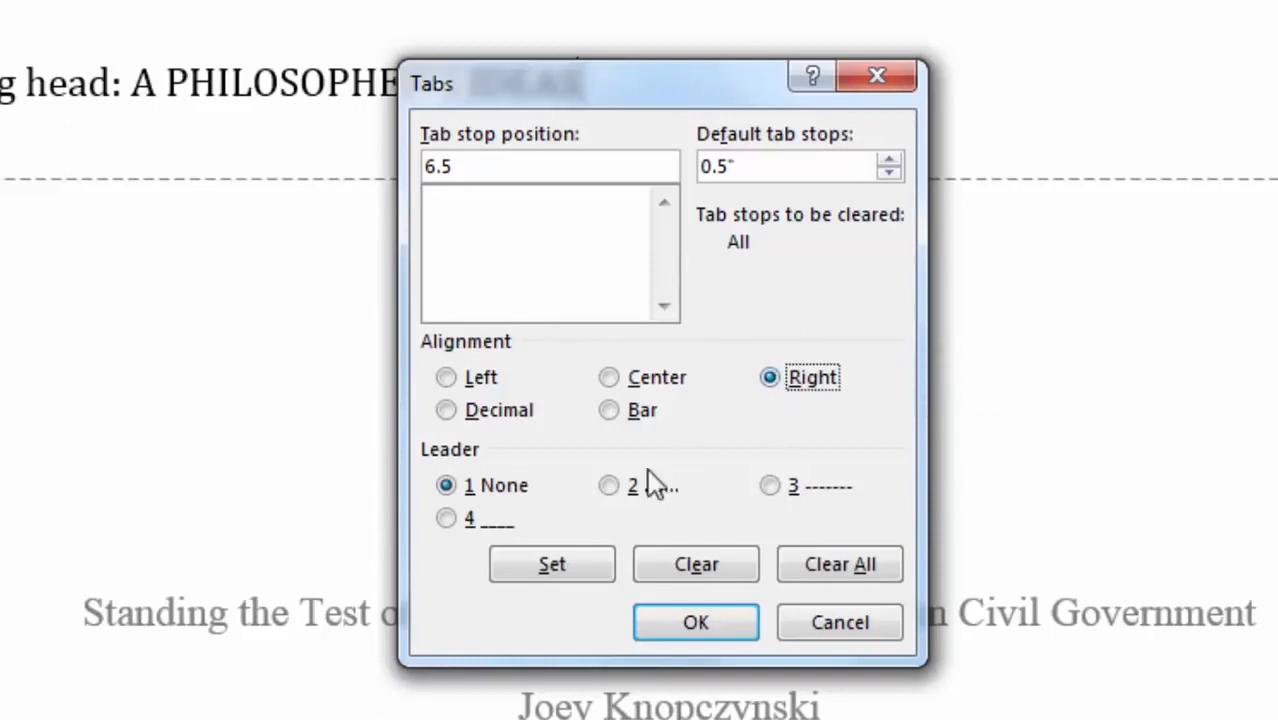
left_click(582, 569)
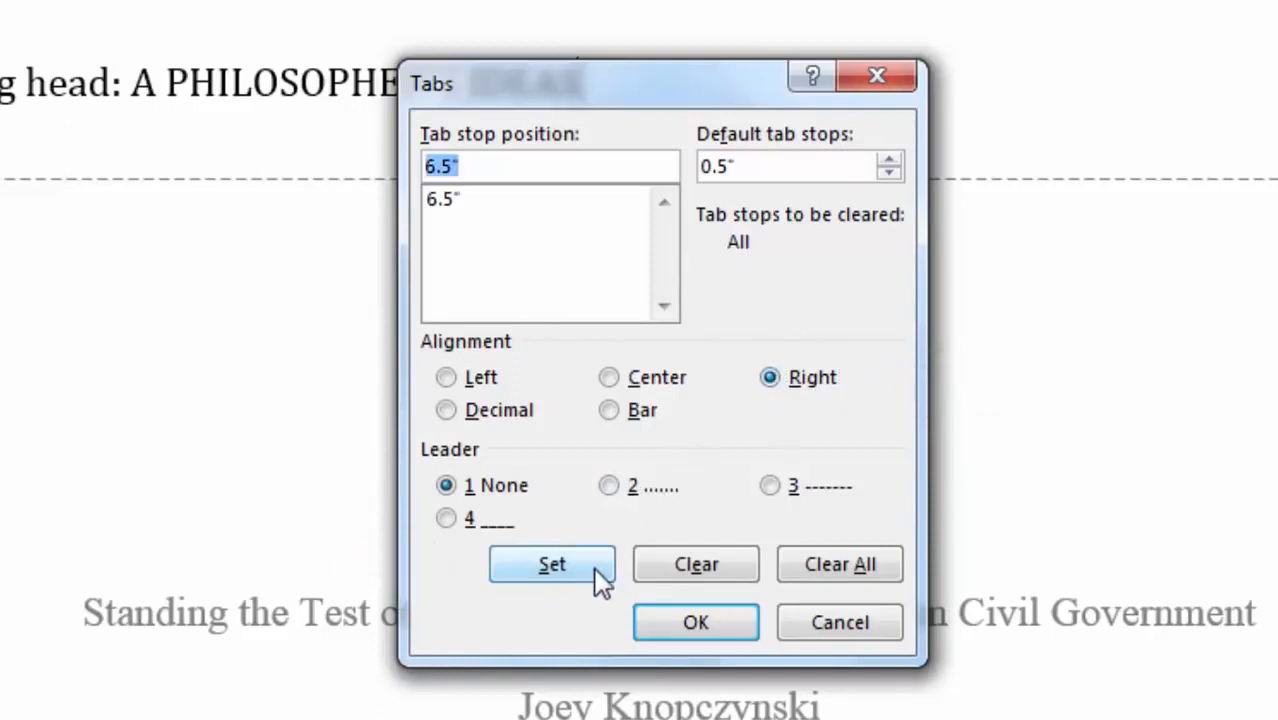
left_click(720, 617)
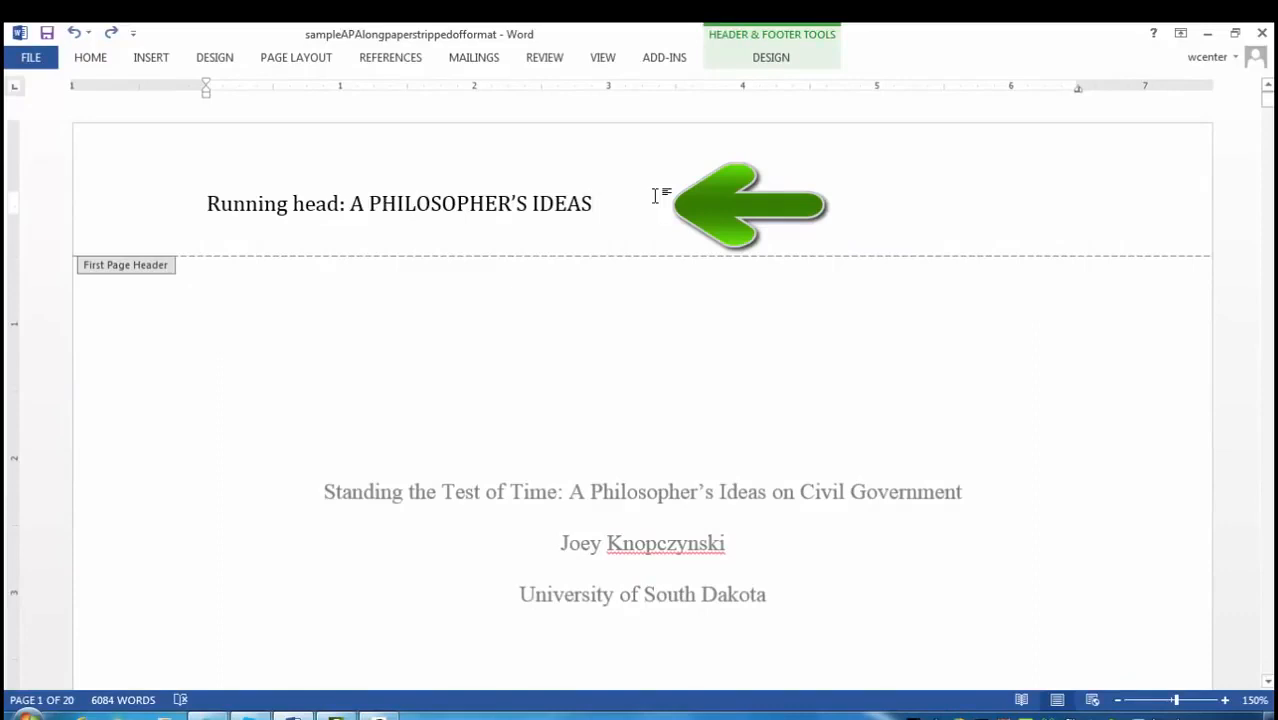
- Tab to the right stop after IDEAS and insert a Plain Number page number 1 there
key("Tab")
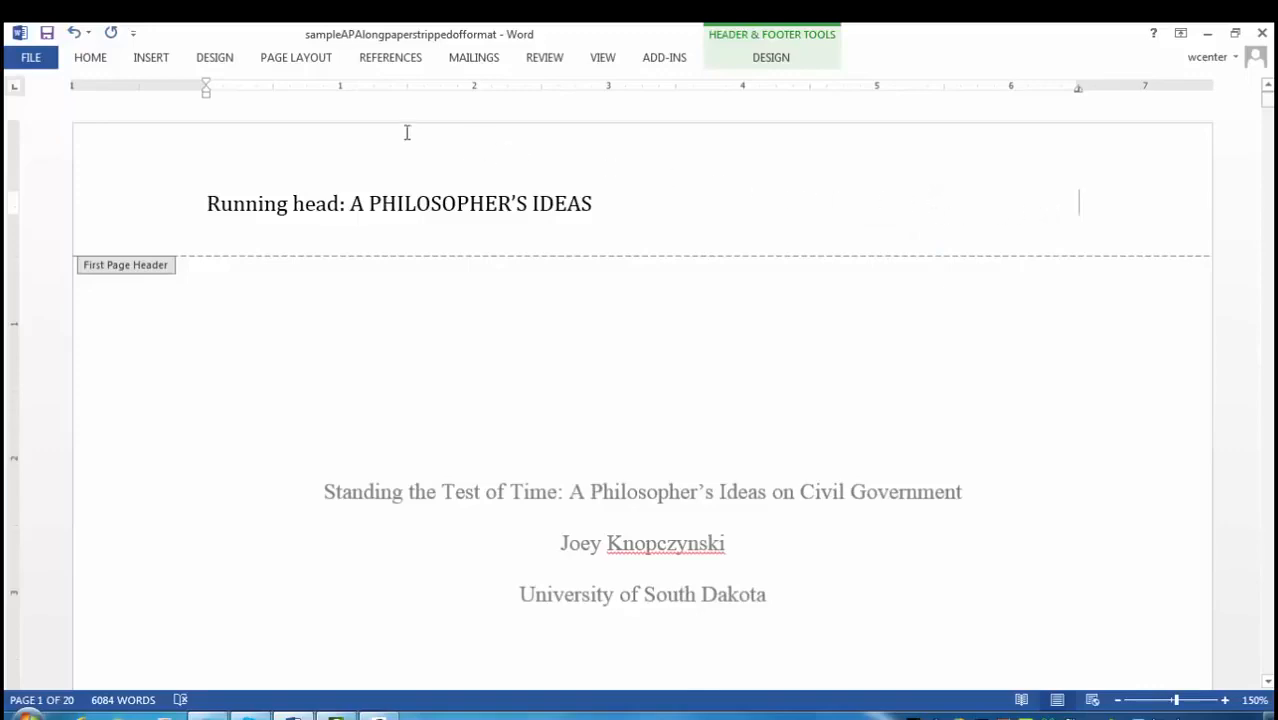
left_click(153, 59)
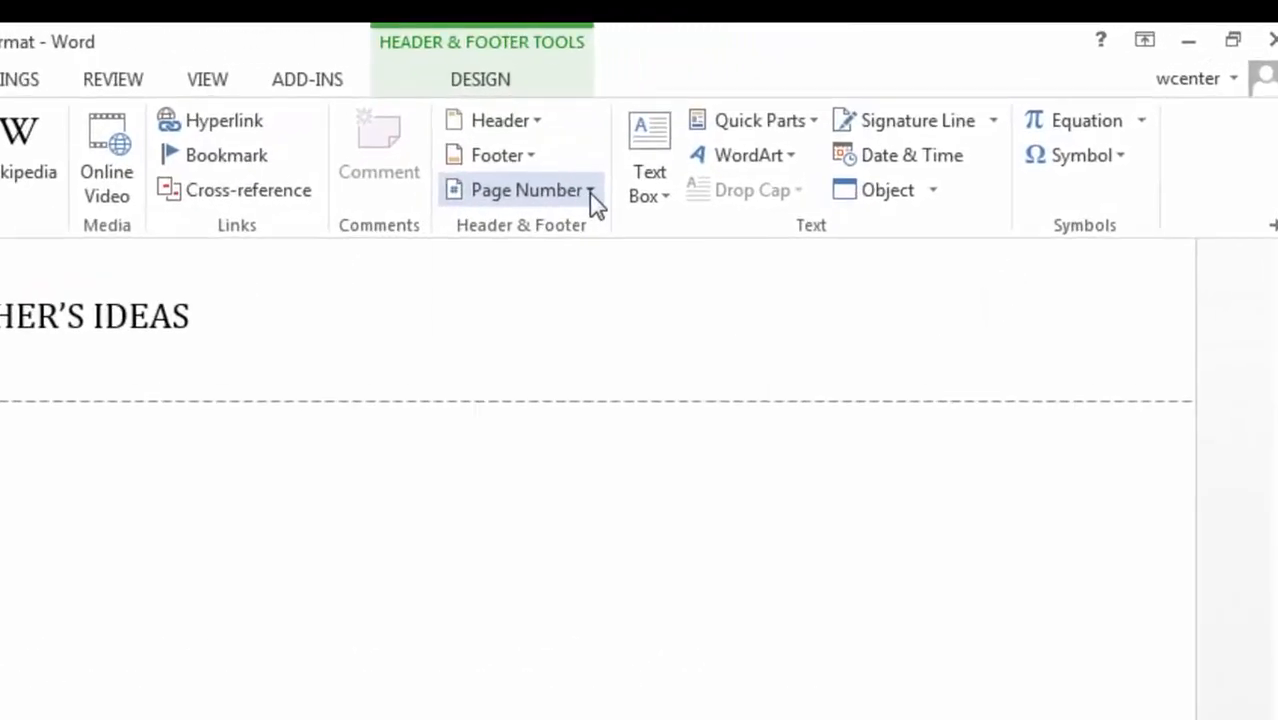
left_click(591, 192)
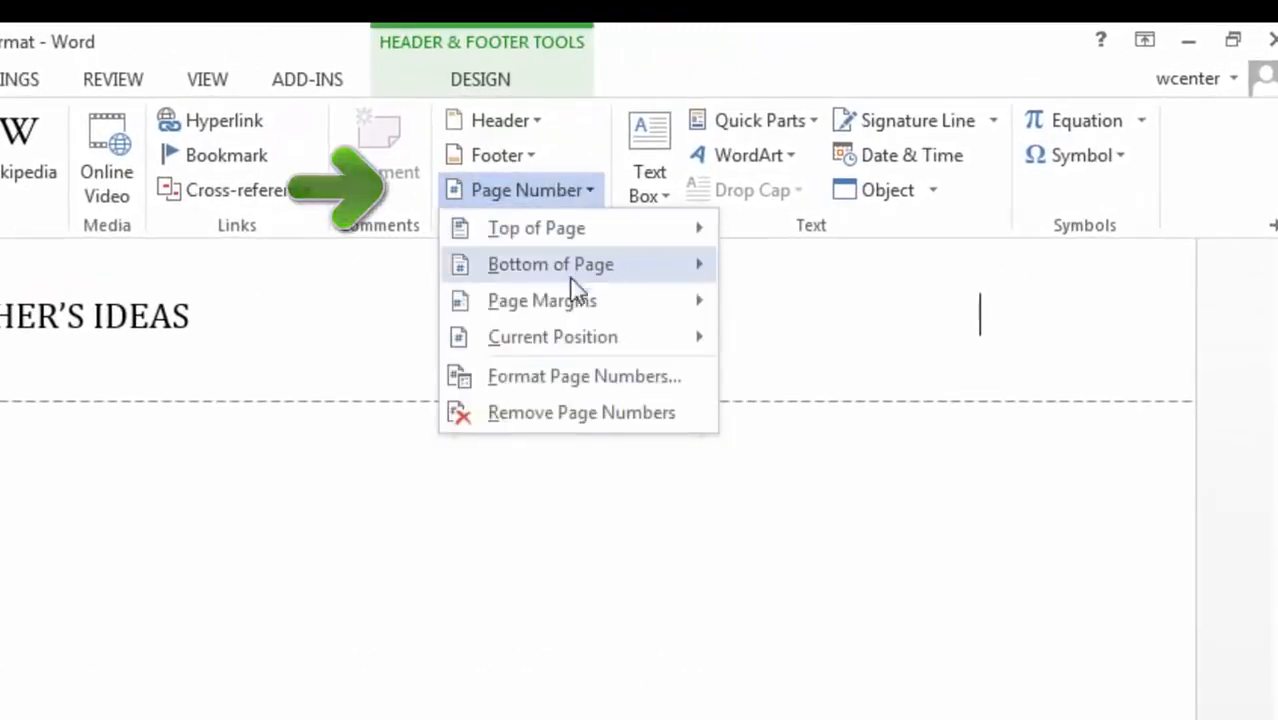
mouse_move(596, 342)
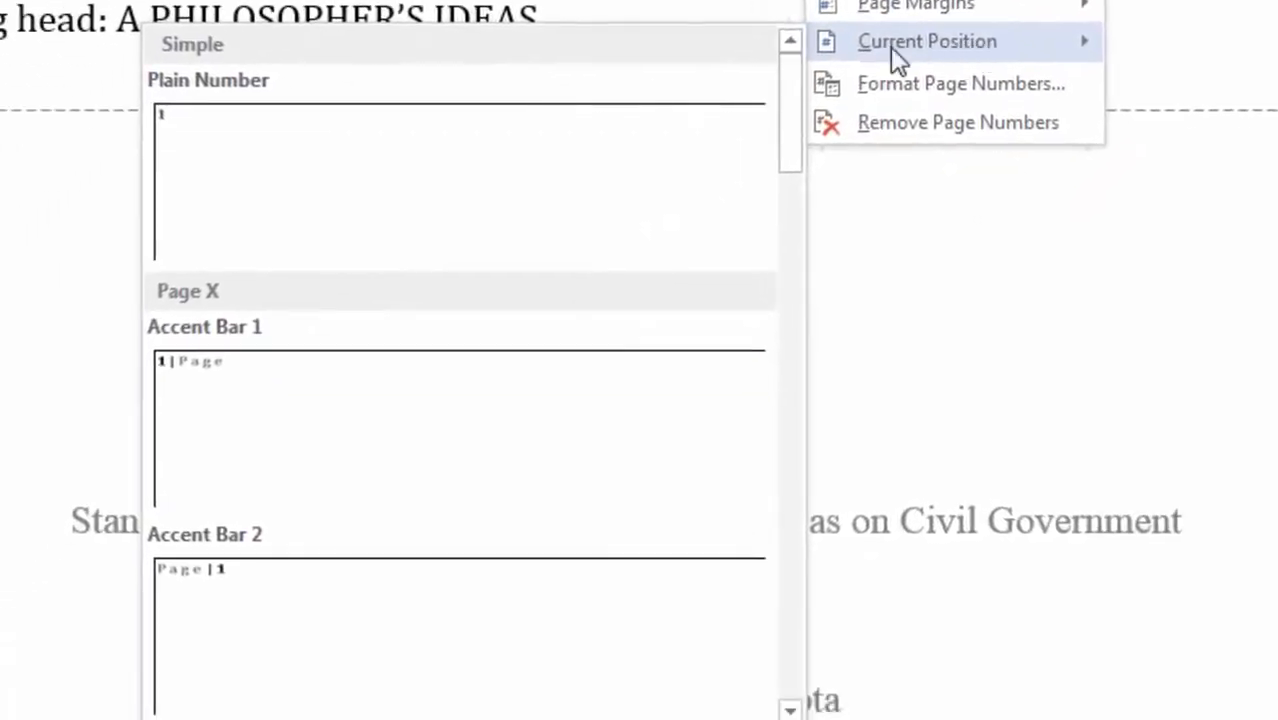
left_click(296, 165)
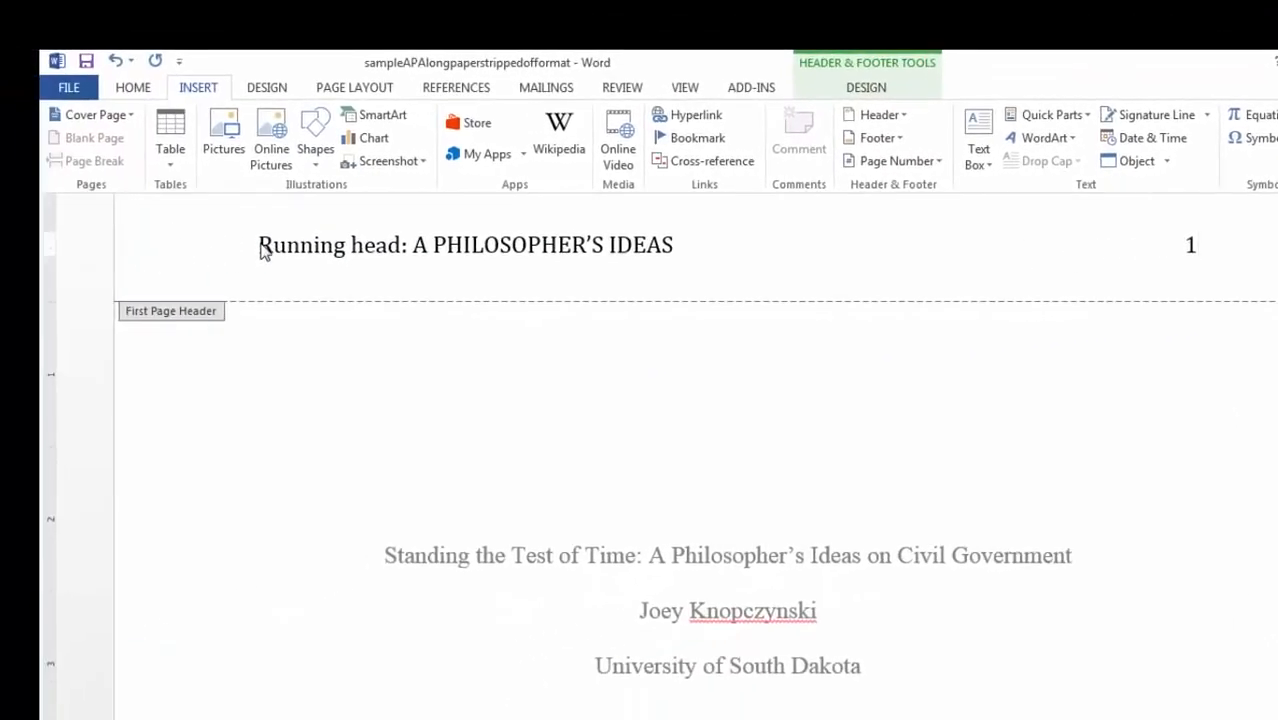
left_click(262, 244)
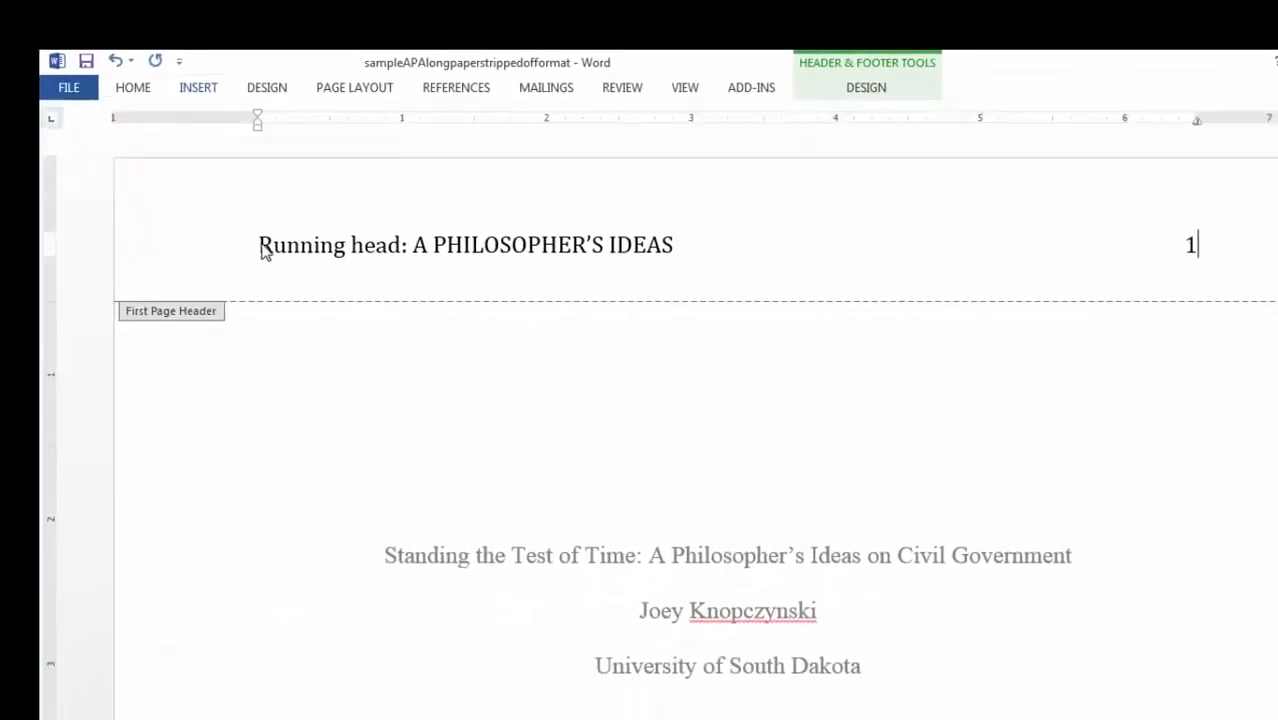
- Set the whole first-page header text, including the page number, in Times New Roman
left_click_drag(260, 245, 1204, 240)
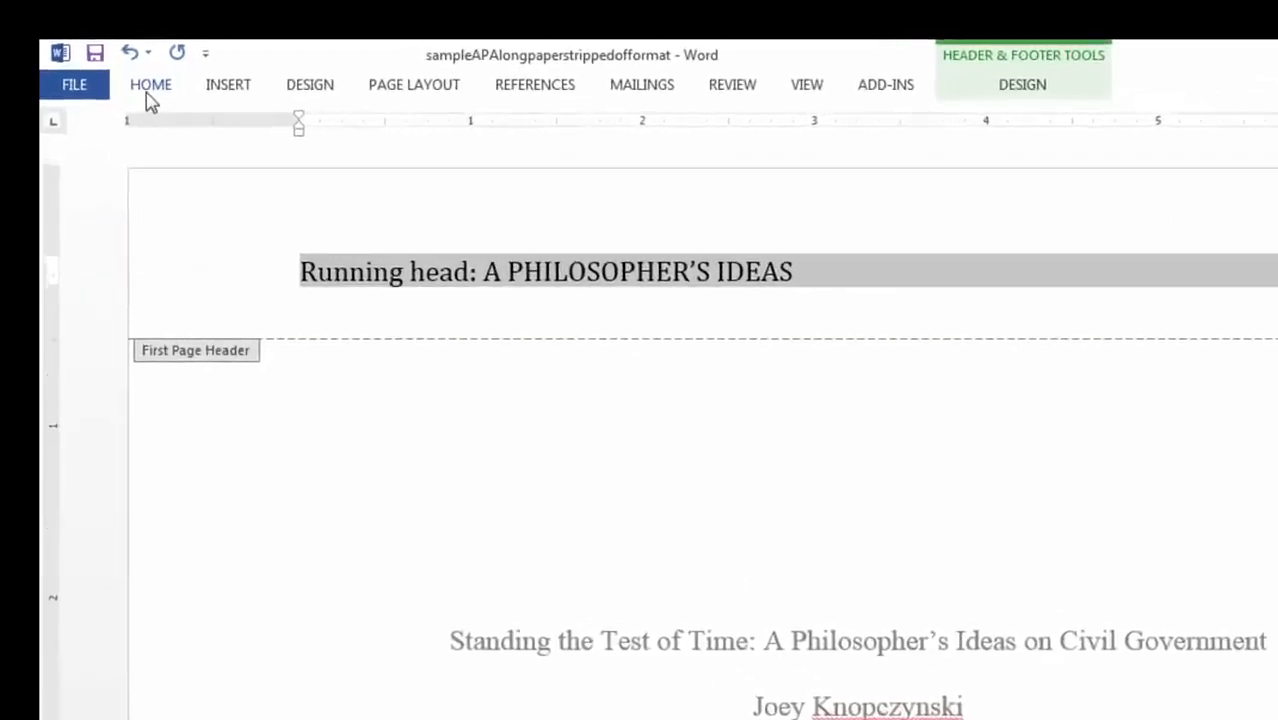
left_click(150, 92)
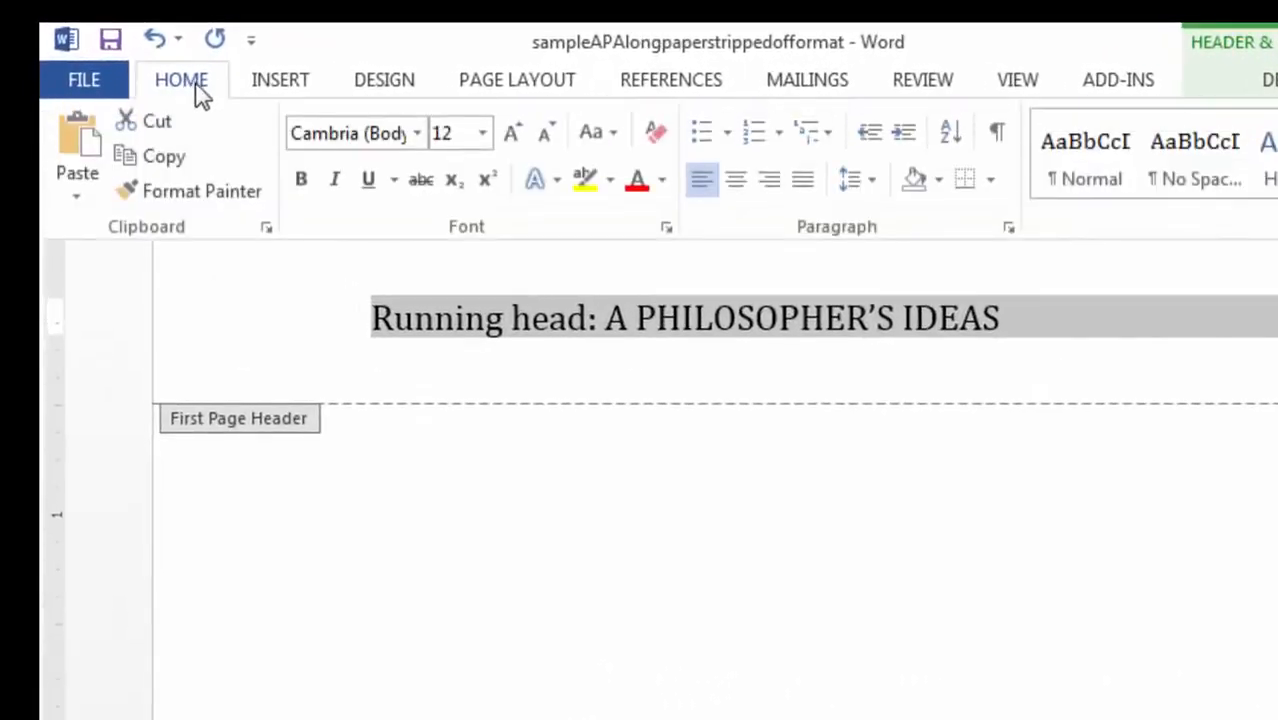
left_click(335, 133)
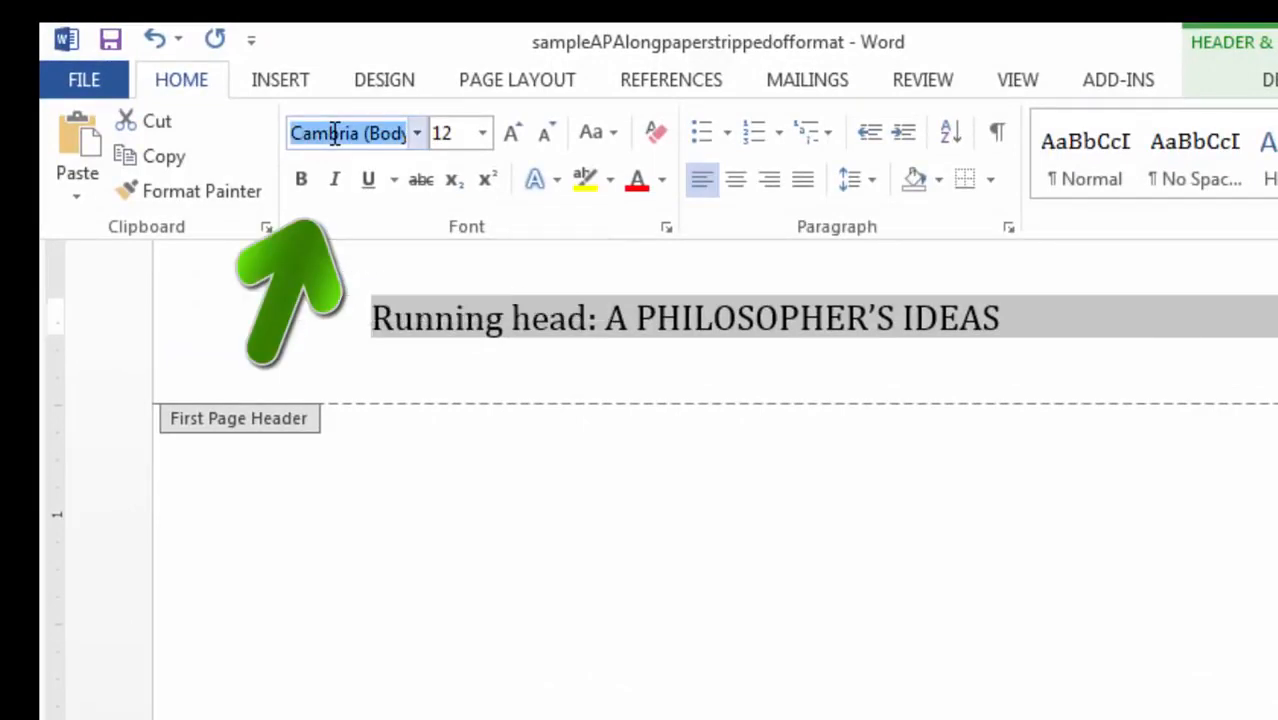
type("Times New Ro")
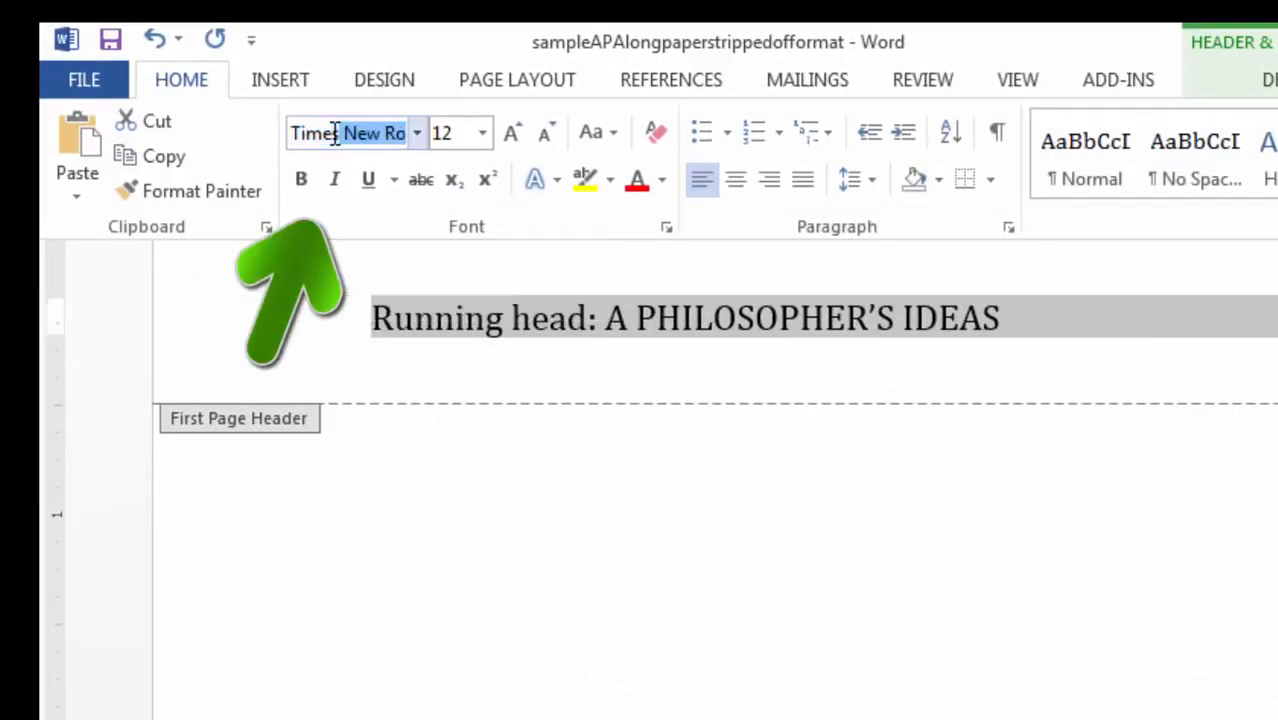
key("Return")
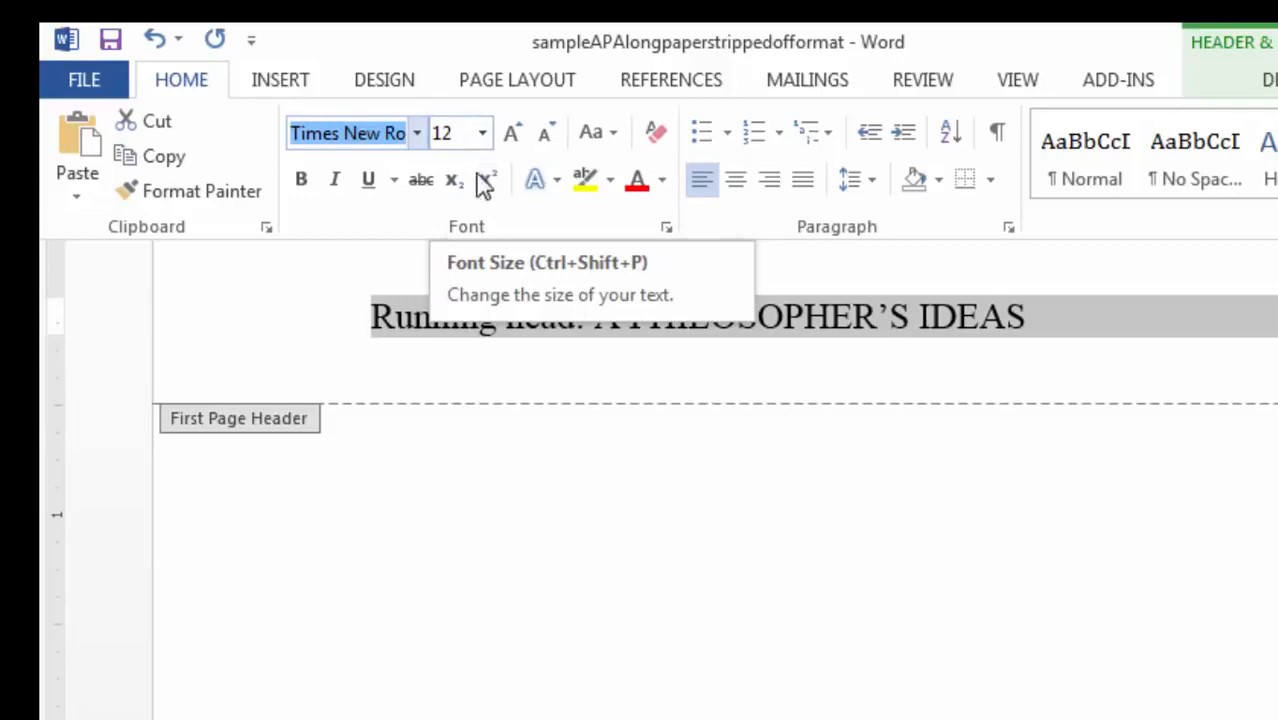
- Select 'A PHILOSOPHER'S IDEAS' through the page number in the header
left_click(787, 328)
left_click(785, 320)
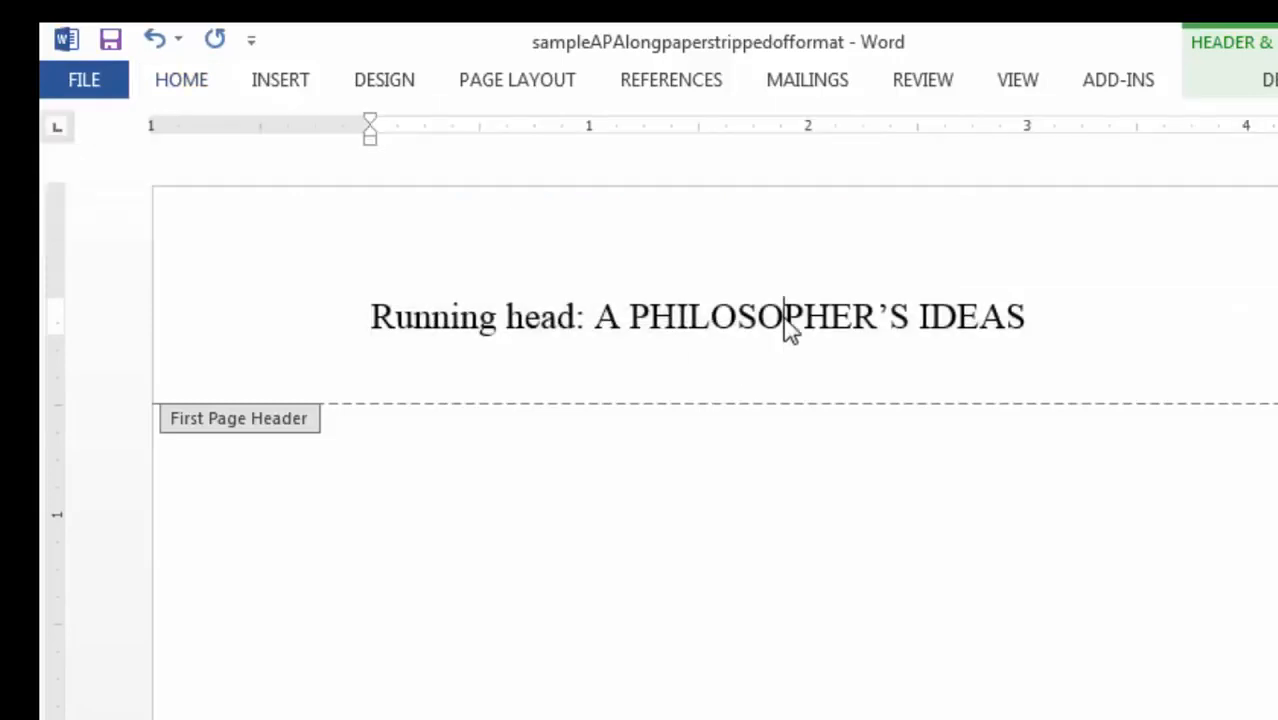
left_click(599, 320)
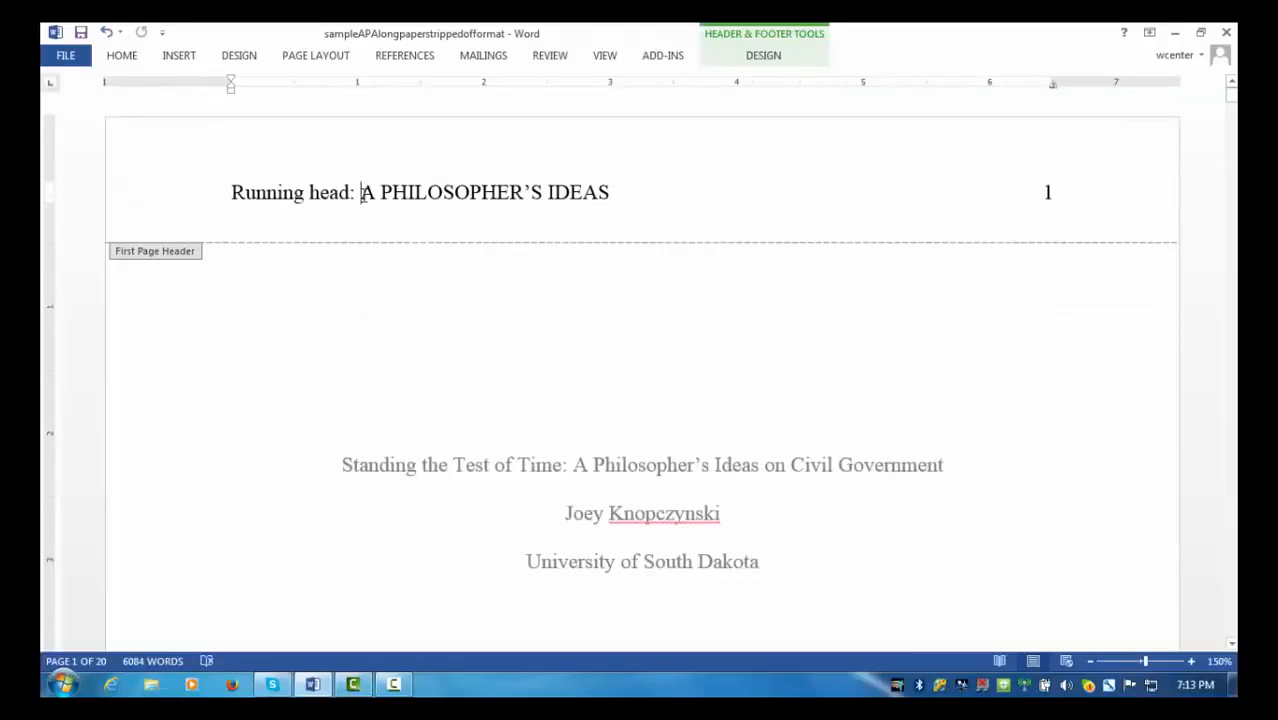
left_click_drag(361, 192, 1078, 194)
key("ctrl+c")
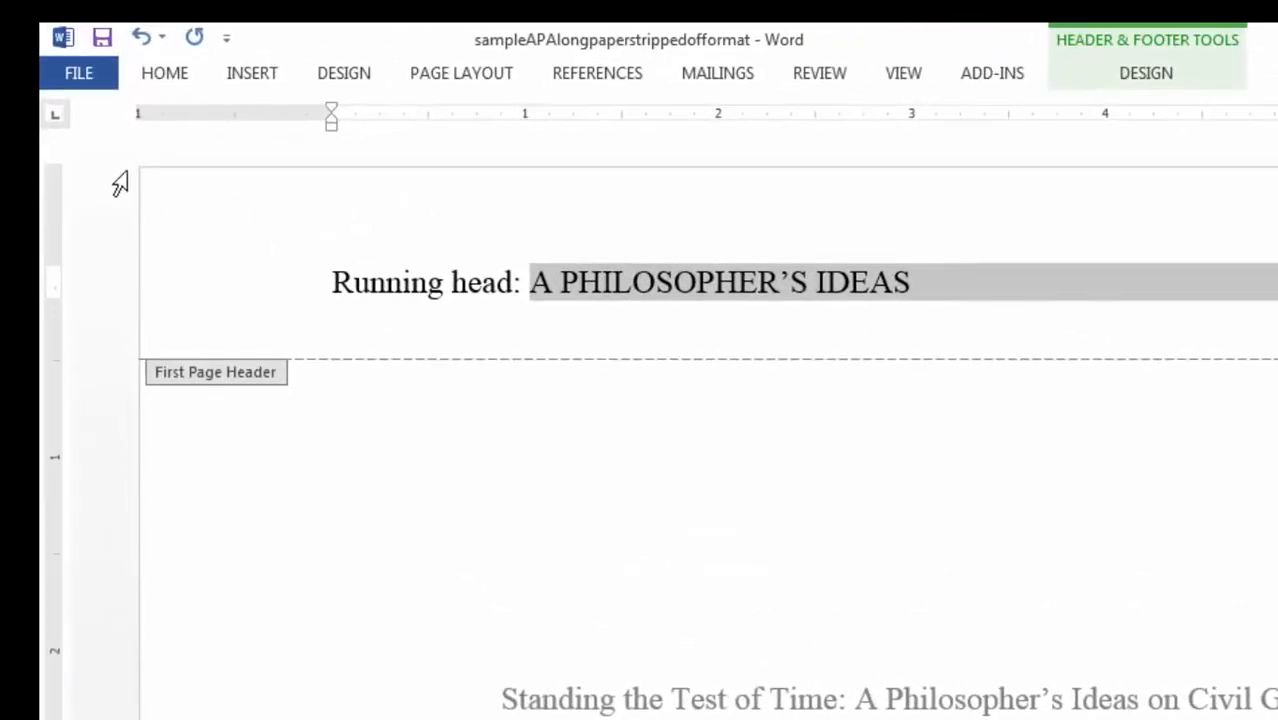
- Copy the selected running-head text and scroll down to the empty page-2 header
left_click(166, 76)
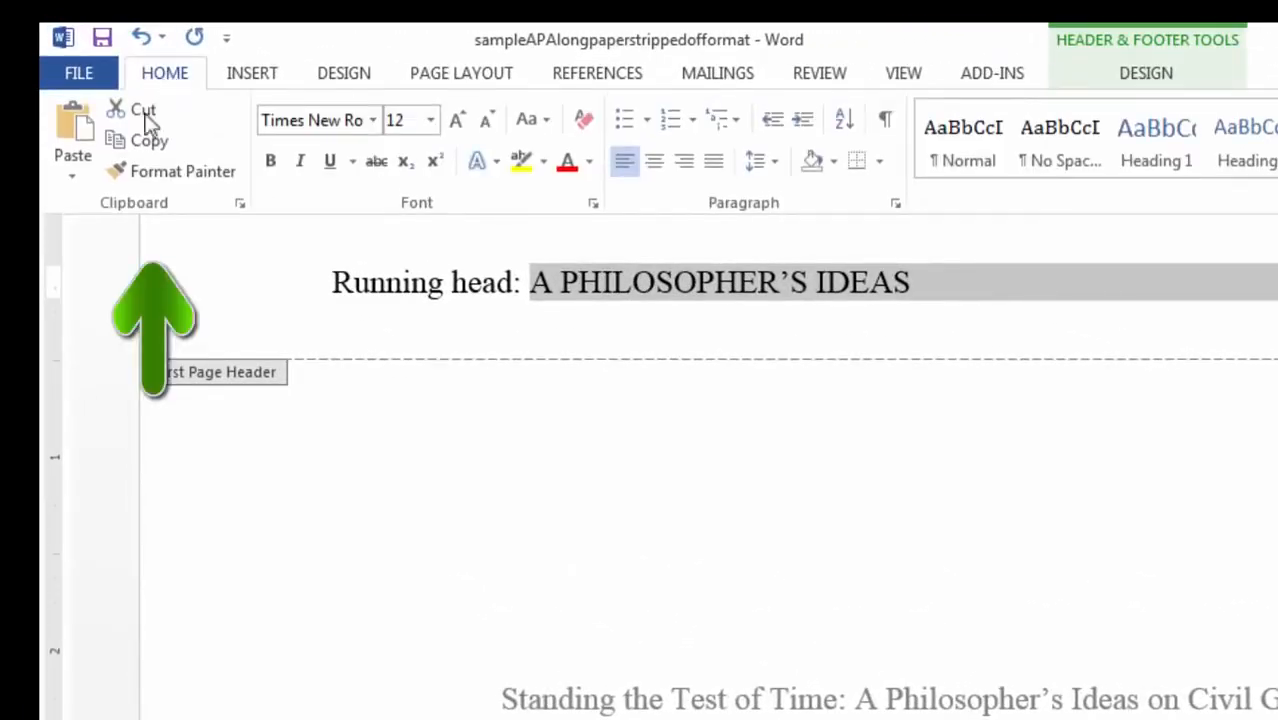
left_click(145, 142)
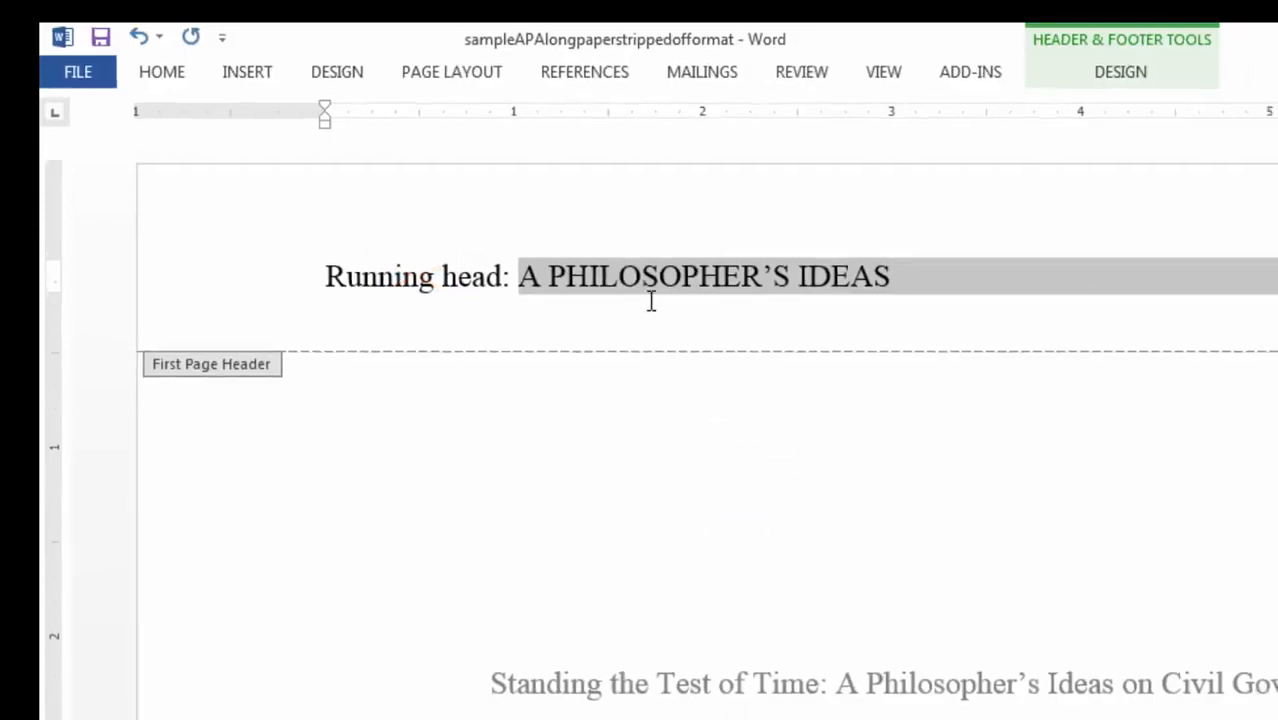
left_click(528, 237)
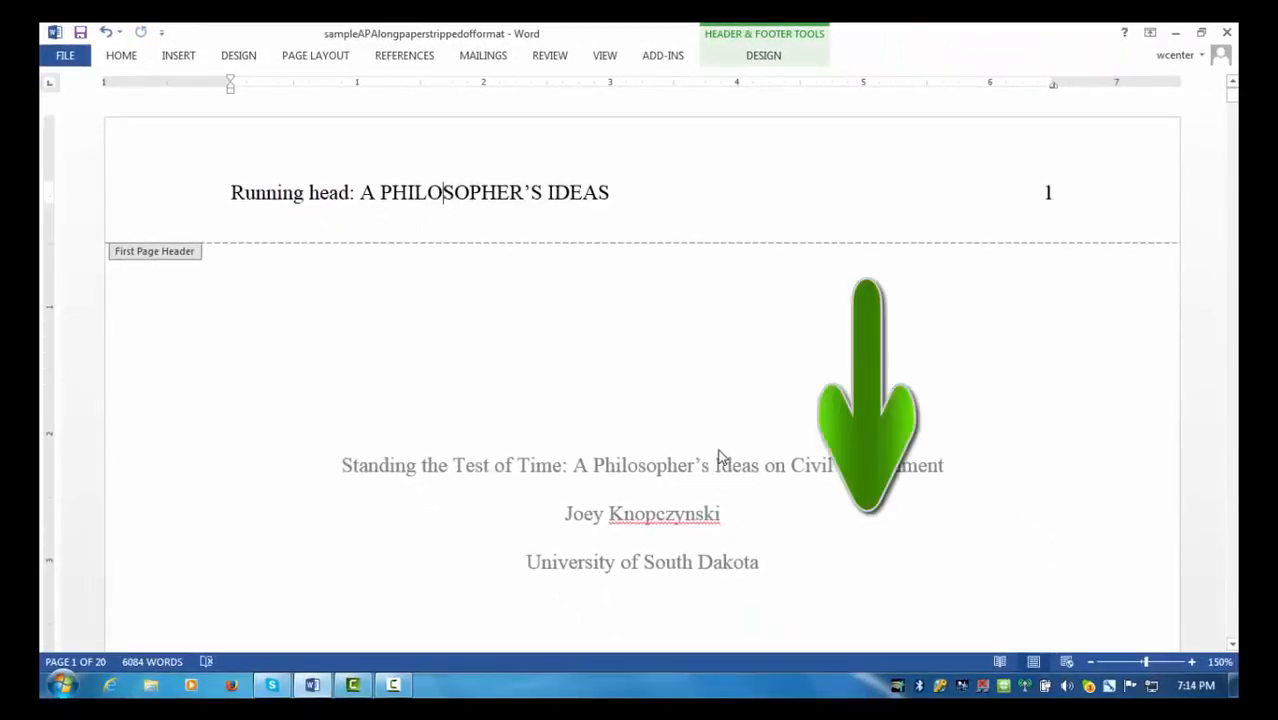
scroll(718, 457, "down", 10)
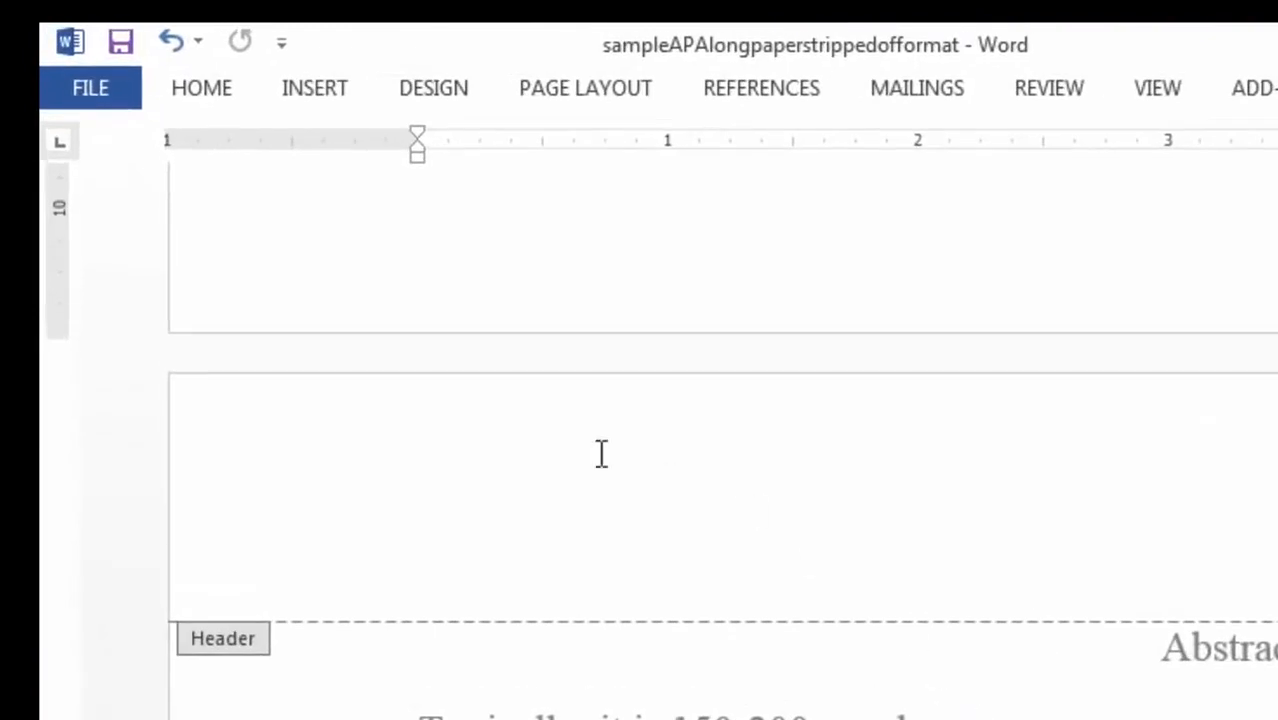
- In the page-2 header, clear old tab stops and set one right-aligned stop at 6.5"
left_click(480, 476)
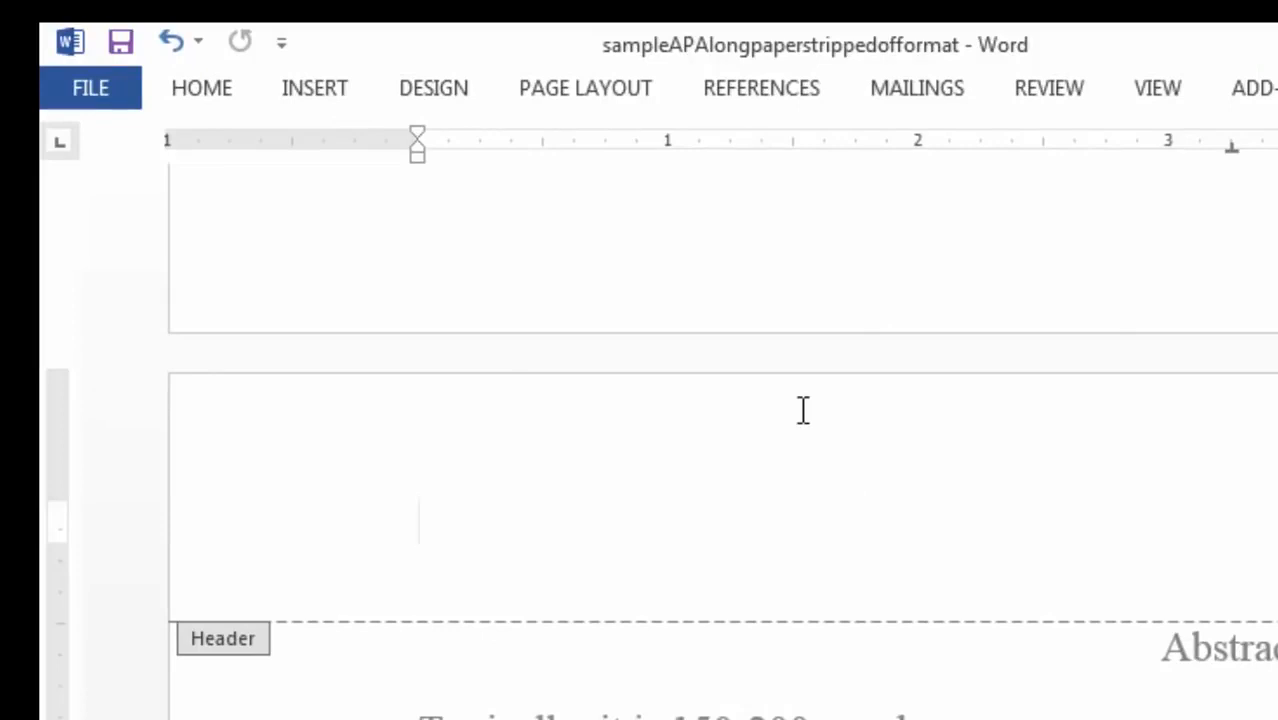
left_click(619, 92)
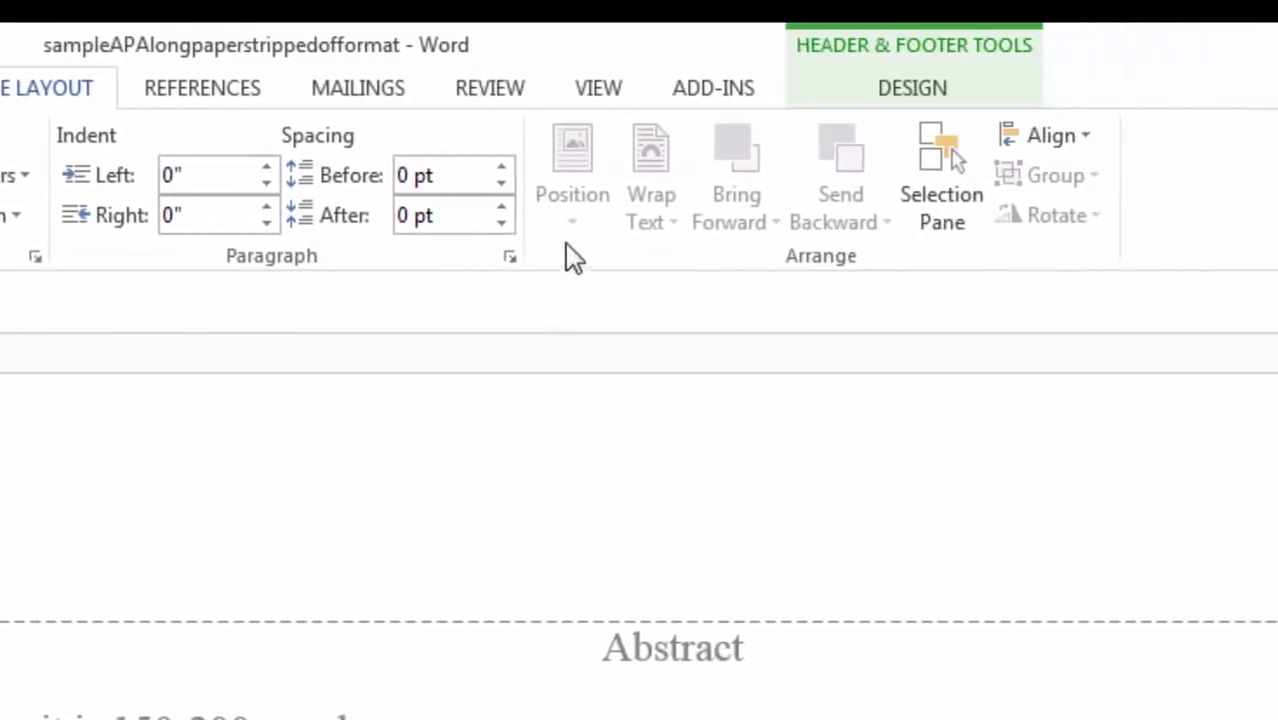
left_click(510, 258)
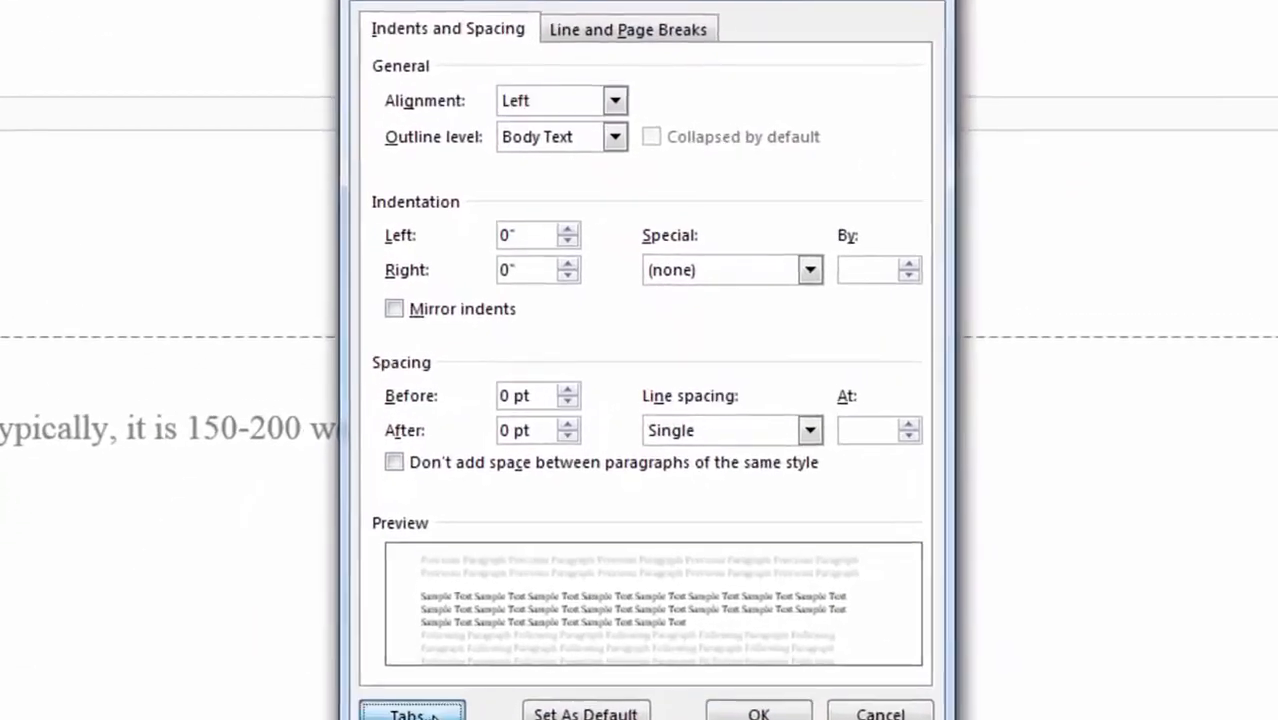
left_click(481, 628)
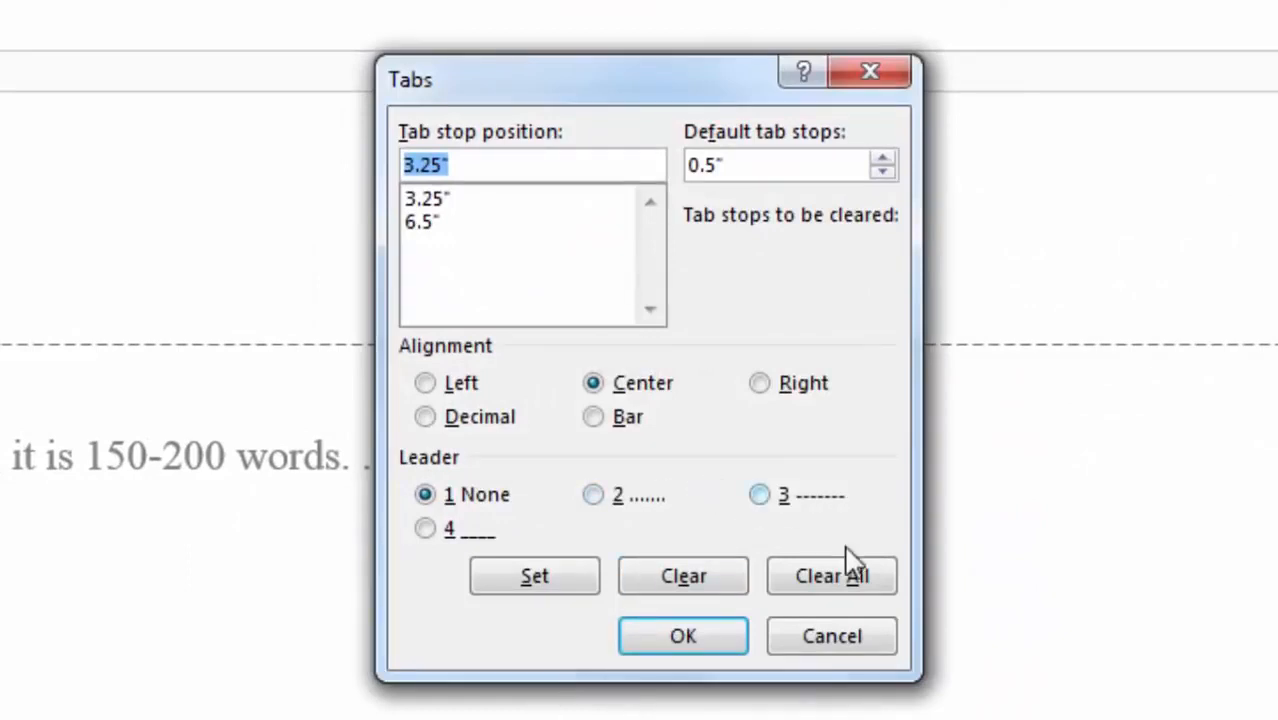
left_click(851, 590)
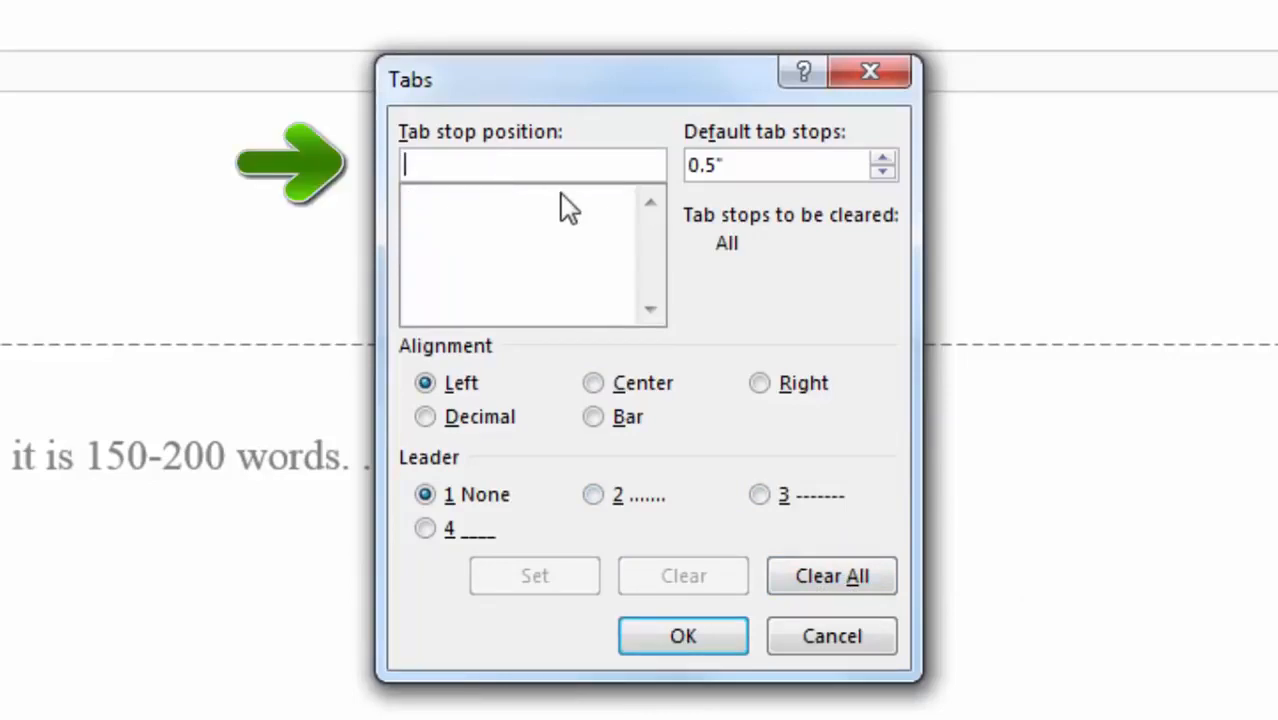
type("6.5")
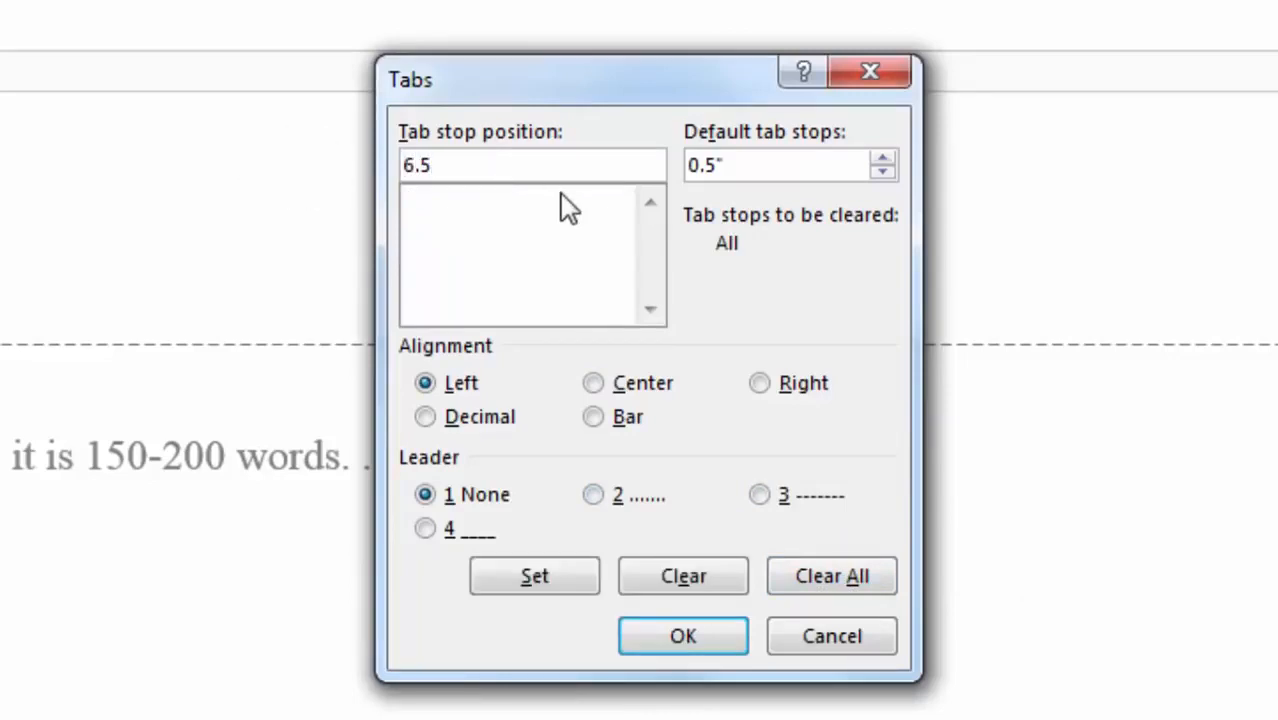
left_click(763, 390)
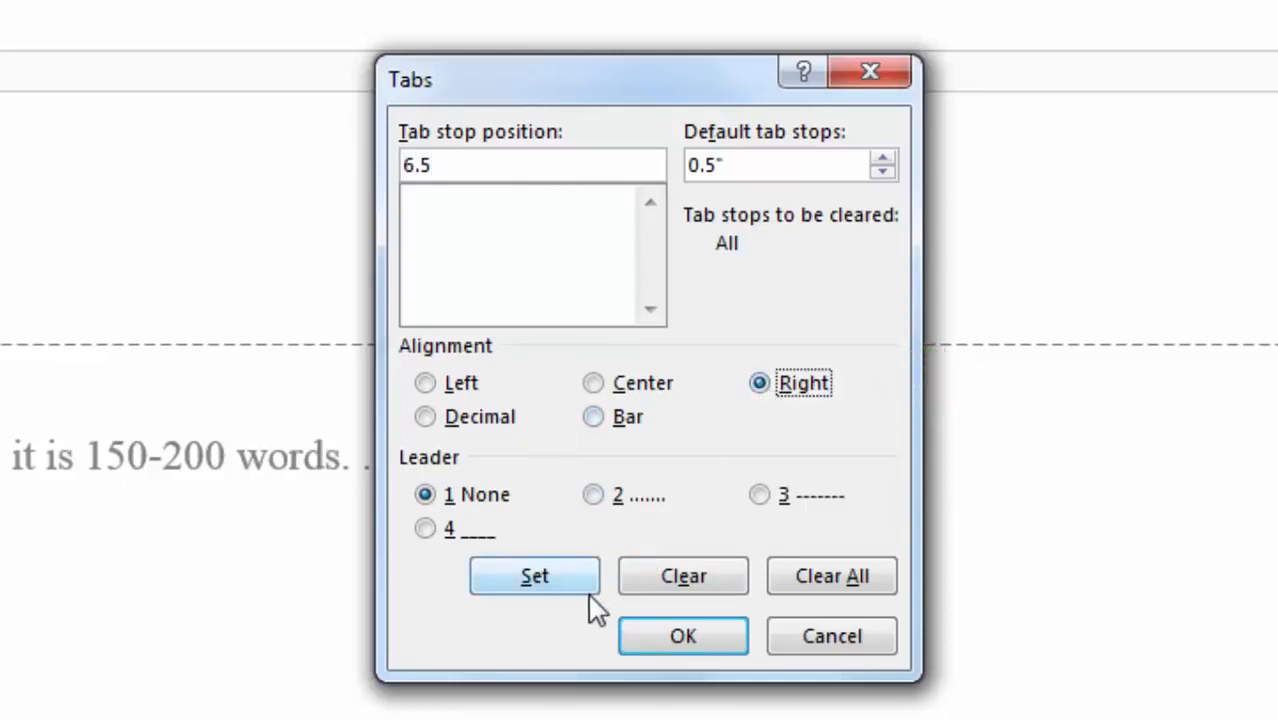
left_click(566, 577)
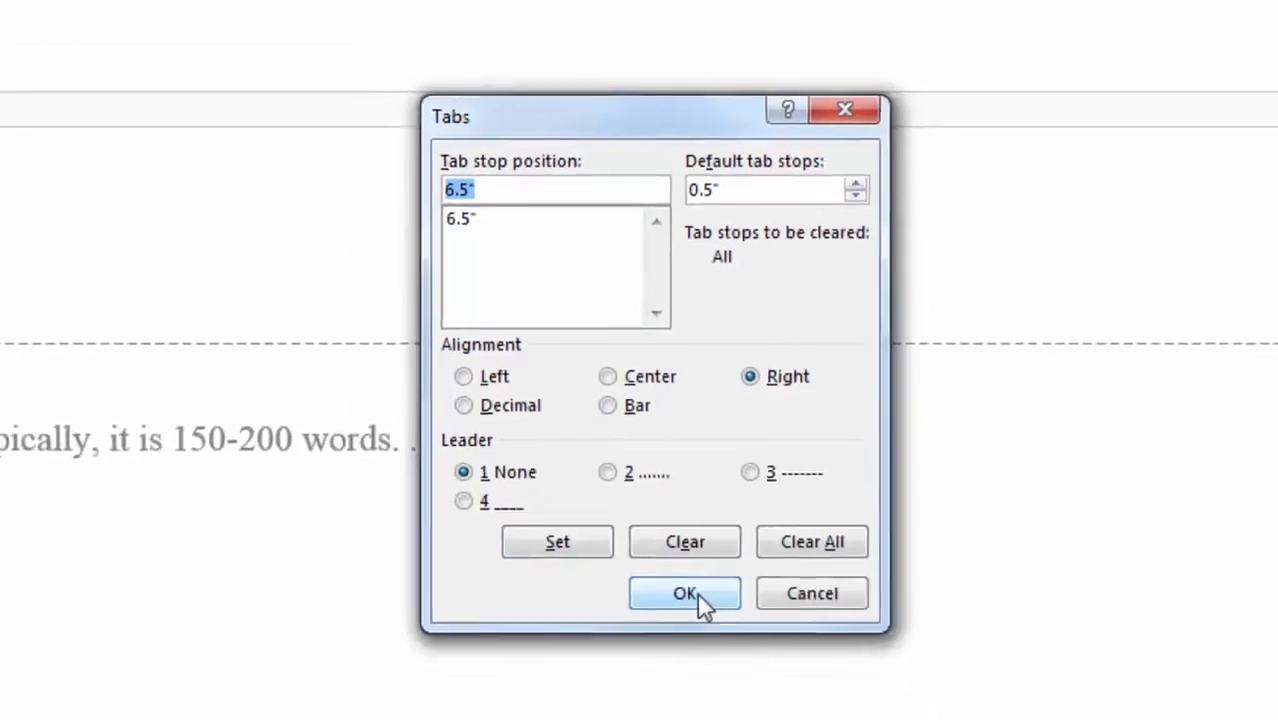
left_click(699, 595)
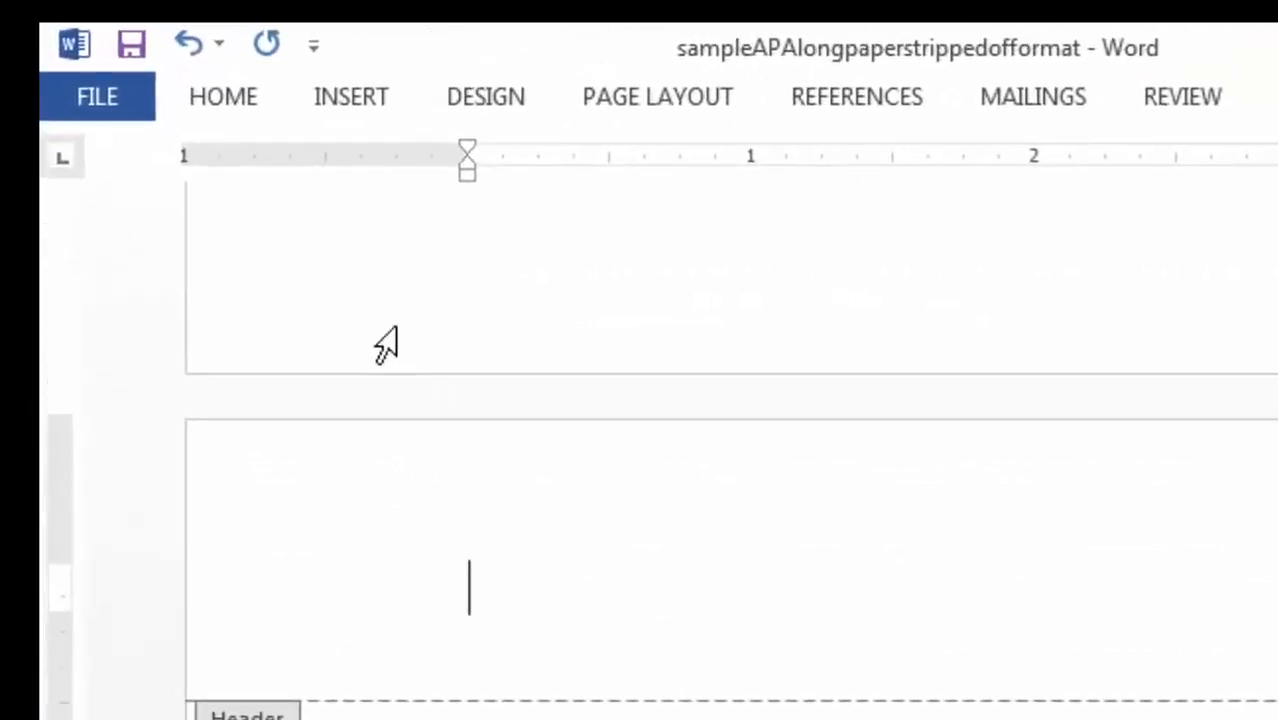
- Paste the copied 'A PHILOSOPHER'S IDEAS' and page number into the page-2 header
left_click(229, 94)
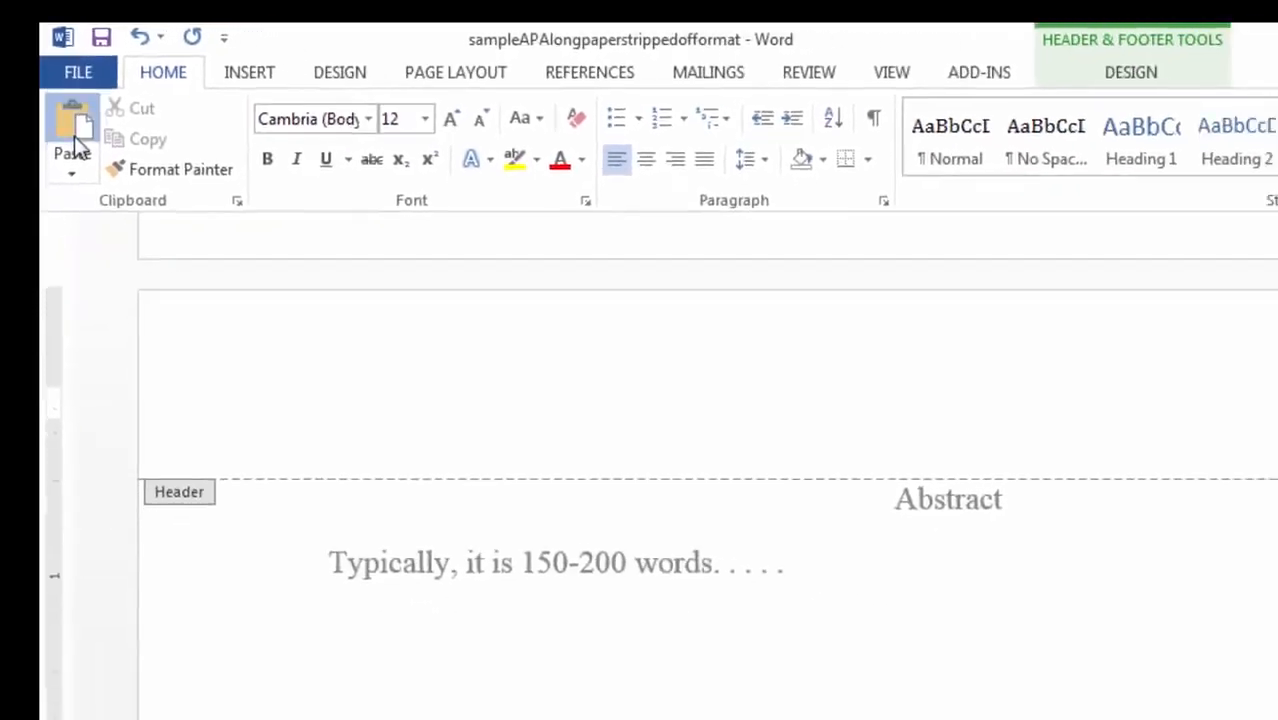
left_click(75, 140)
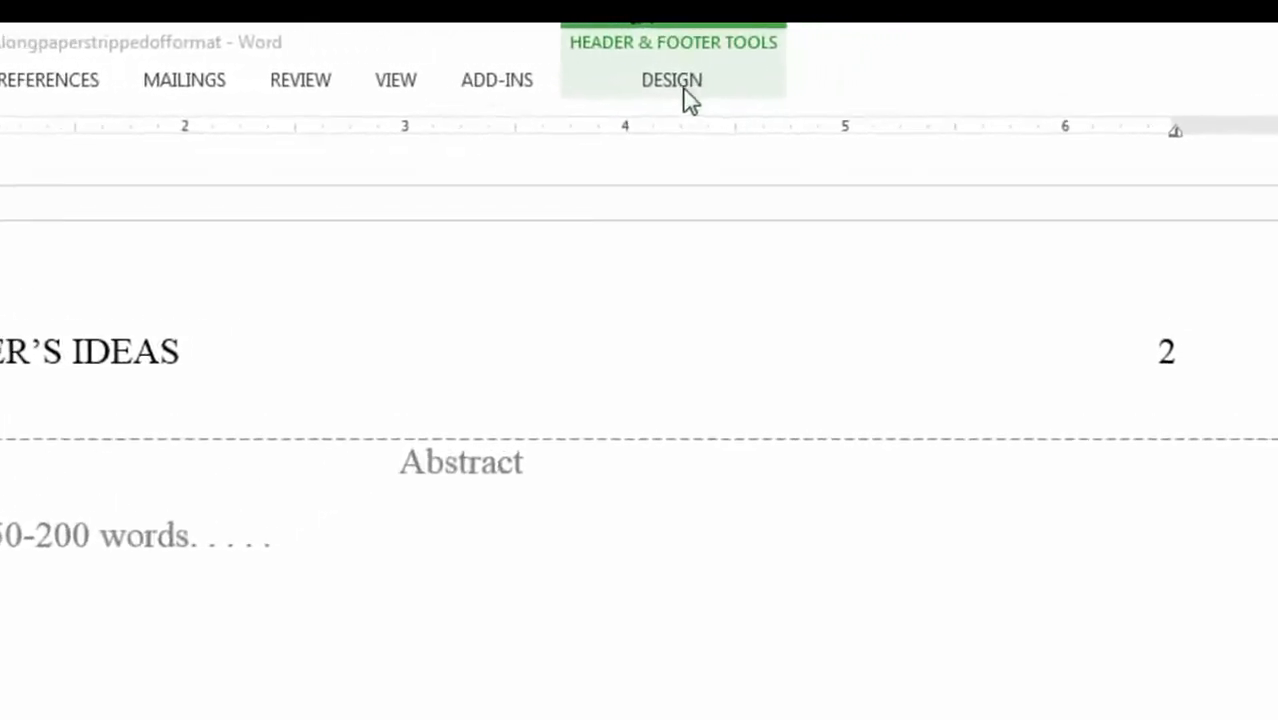
left_click(628, 84)
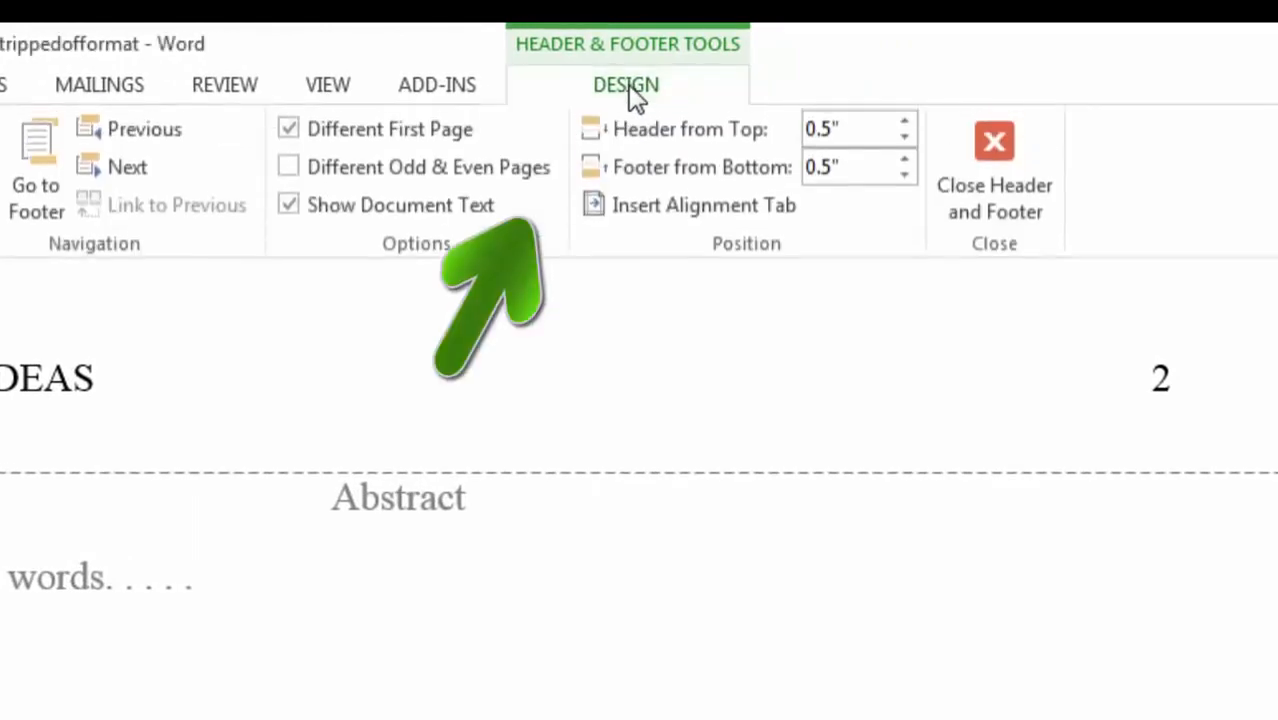
- Close Header and Footer to return to the paper's body text
left_click(992, 145)
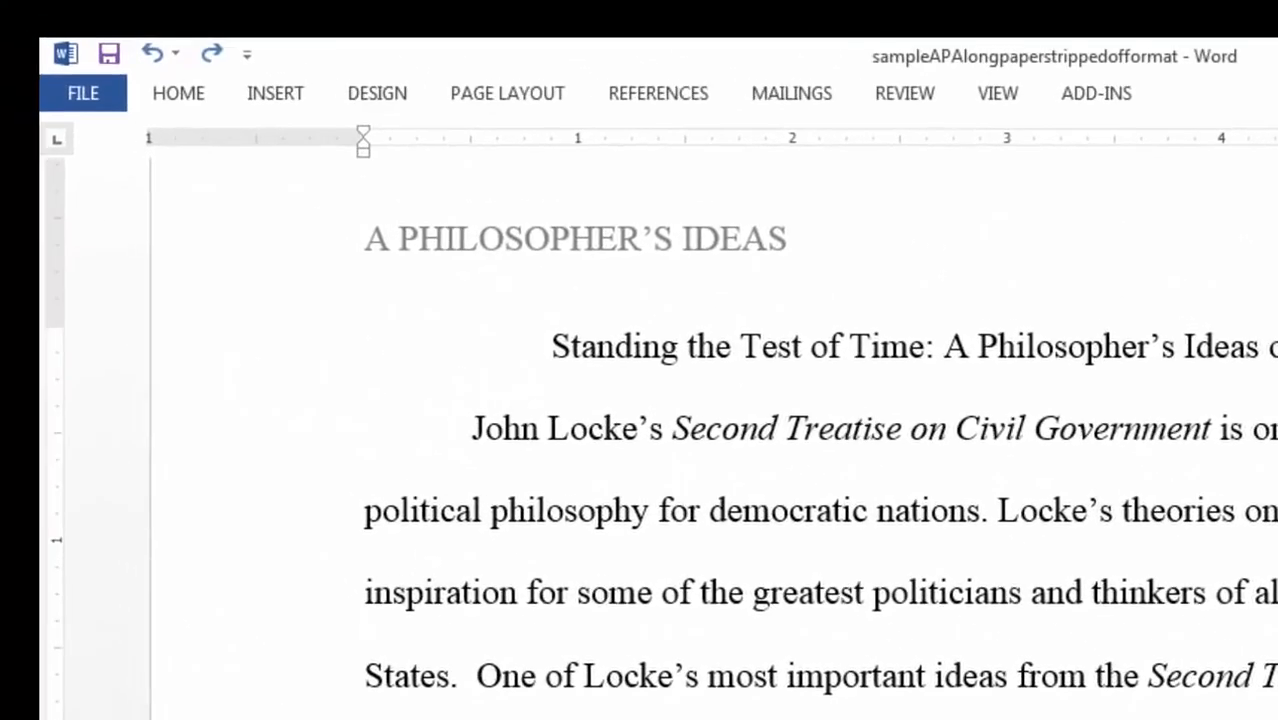
- Insert footnote 1 after 'government.' on page 3 and enter 'The text for my footnote'
left_click(652, 100)
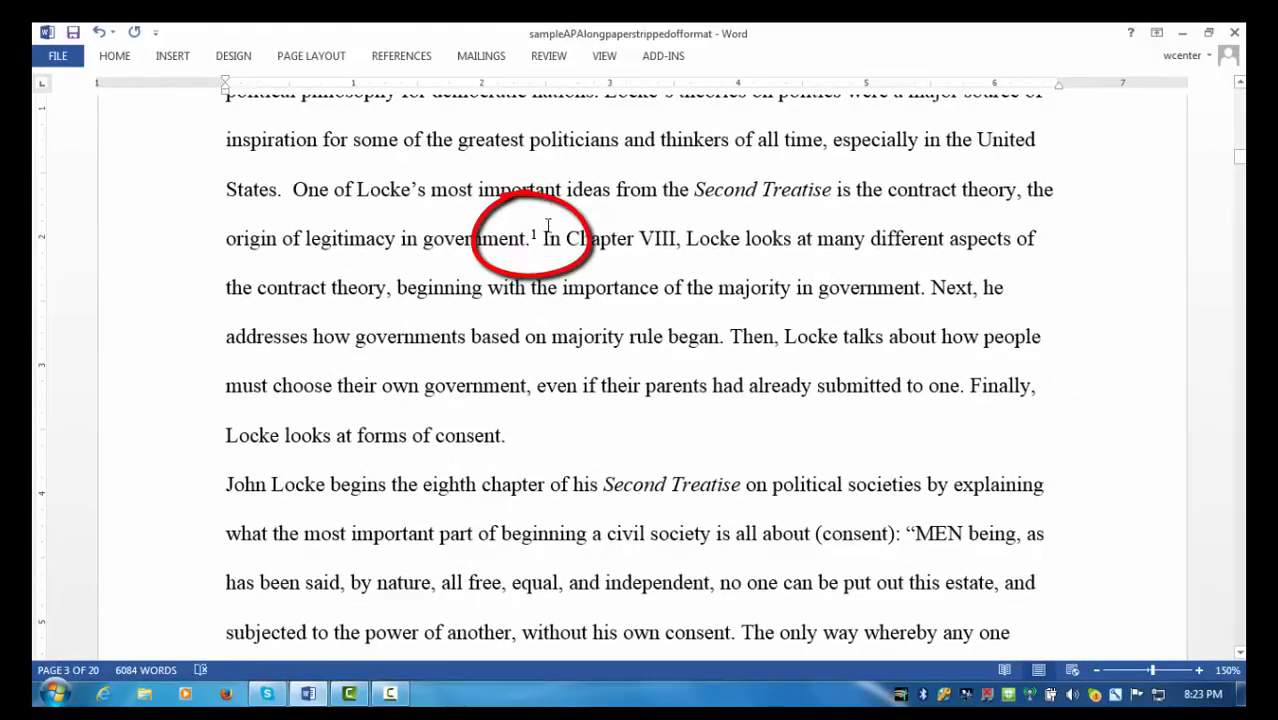
scroll(521, 347, "down", 2)
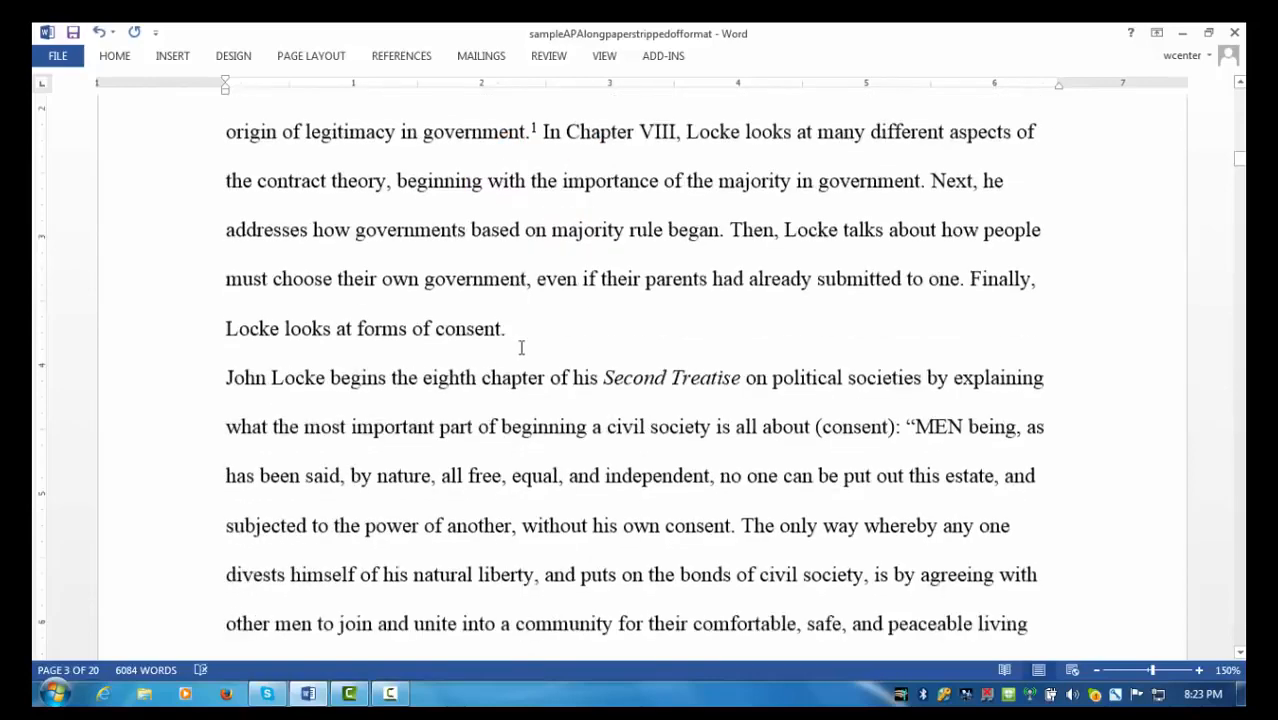
scroll(521, 347, "down", 10)
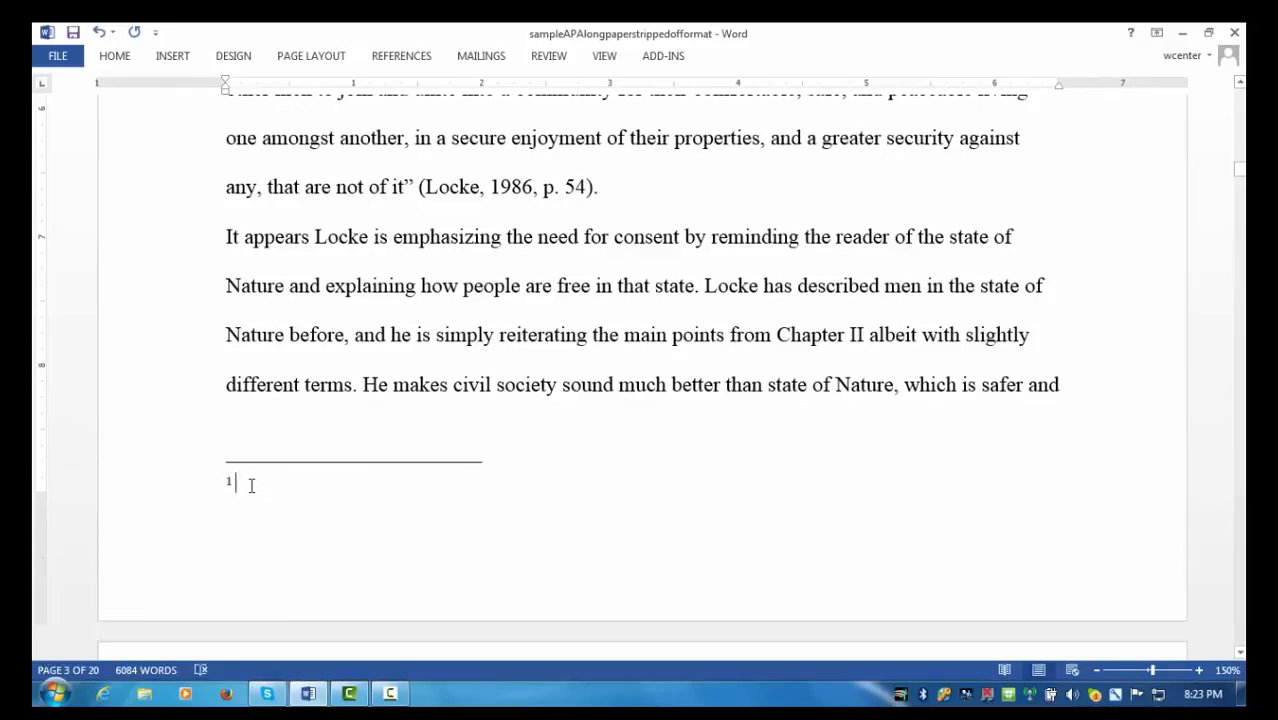
type("The text")
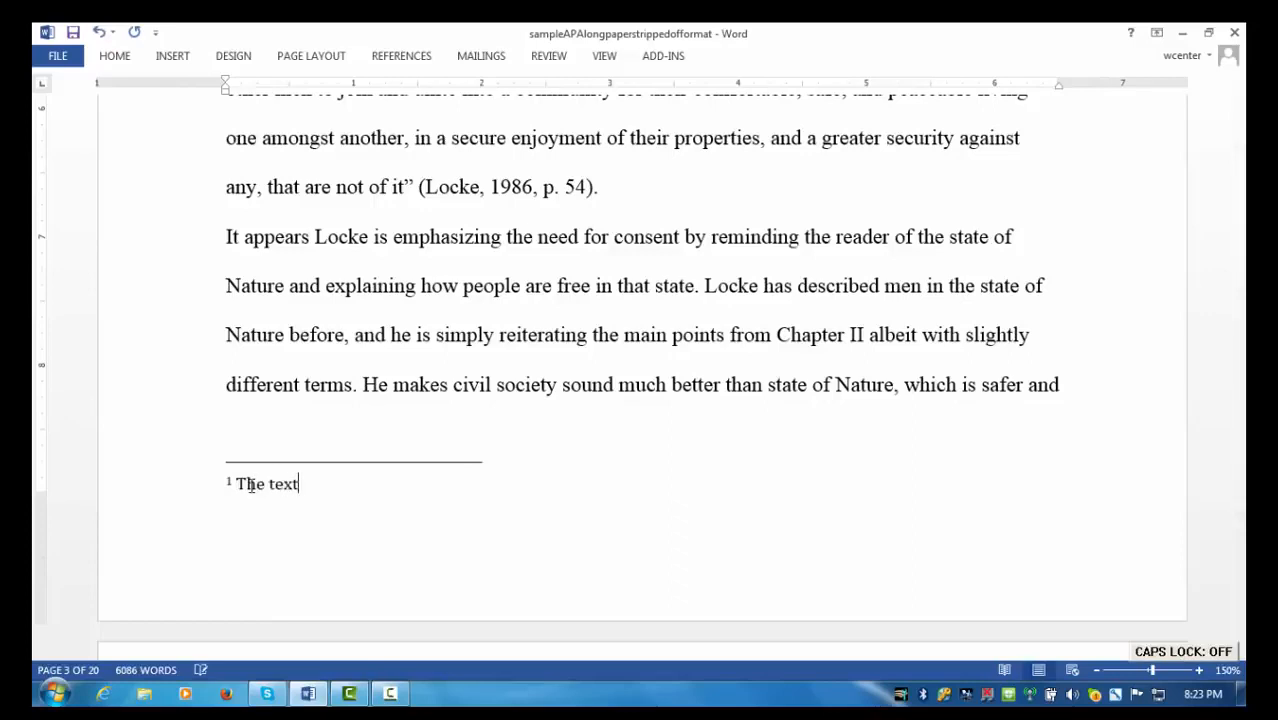
type(" for m")
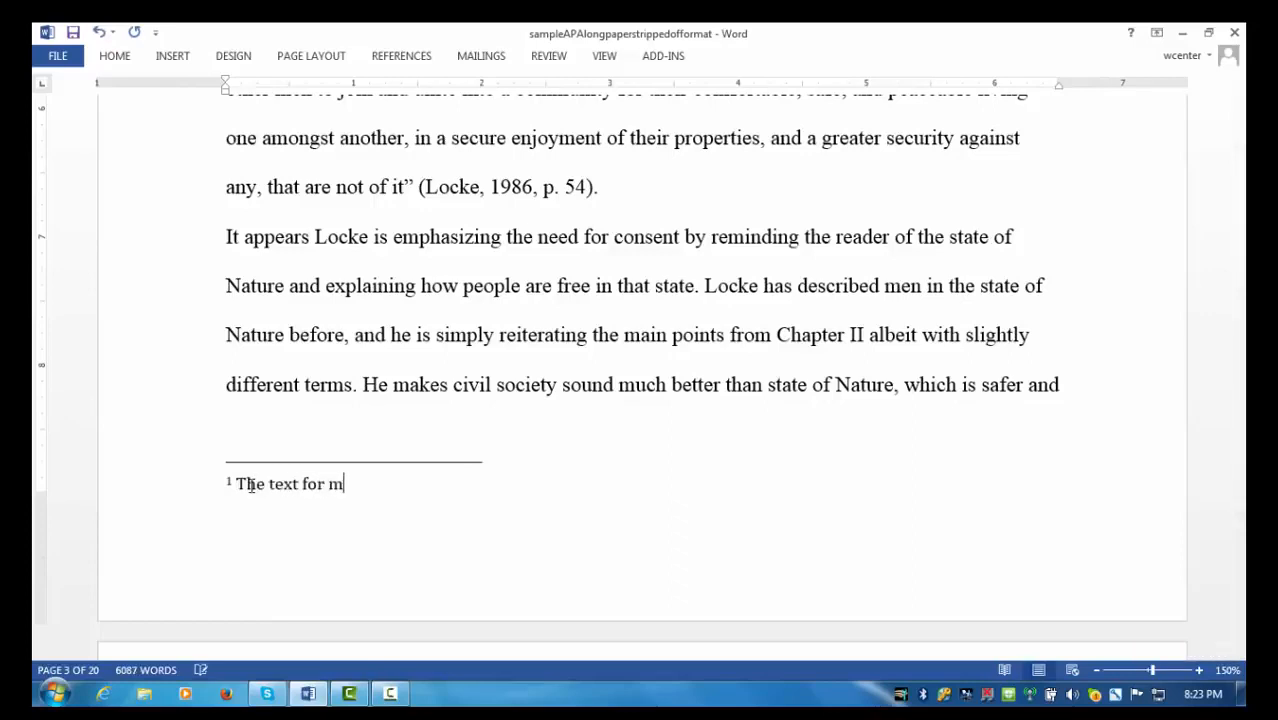
type("y footnote")
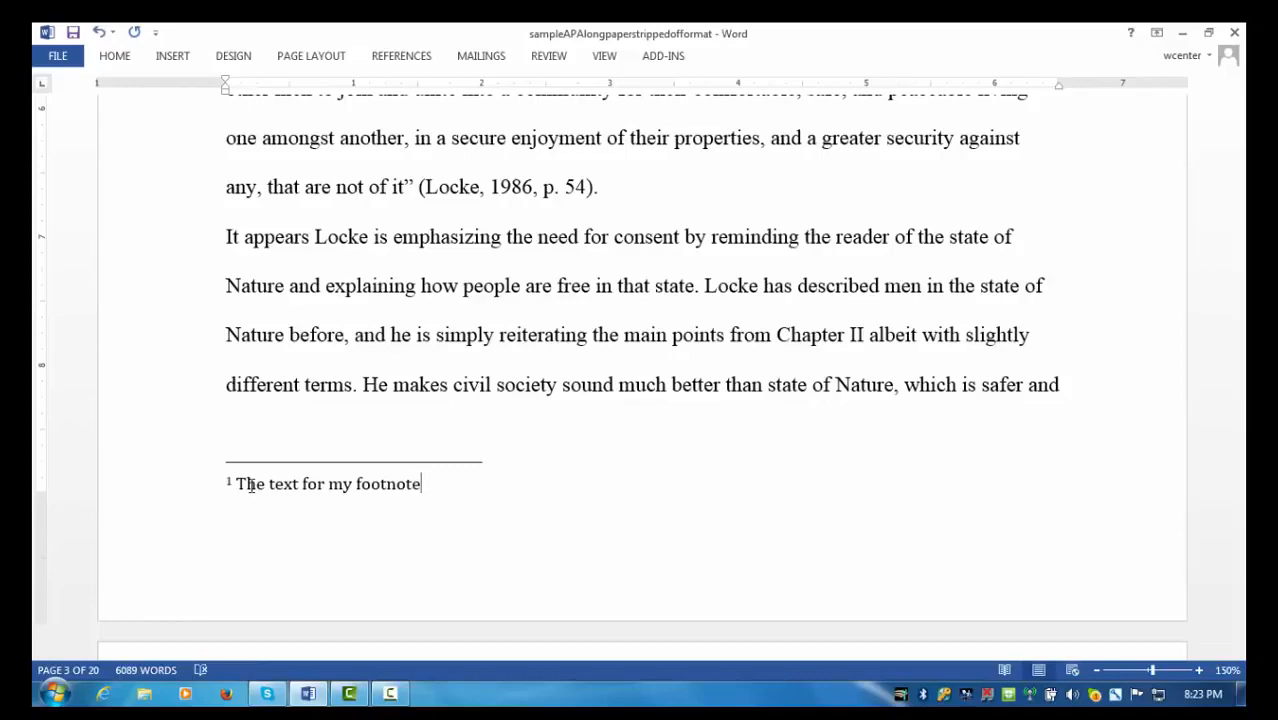
- Put the cursor back in the page's body text, leaving the footnote area
left_click(355, 457)
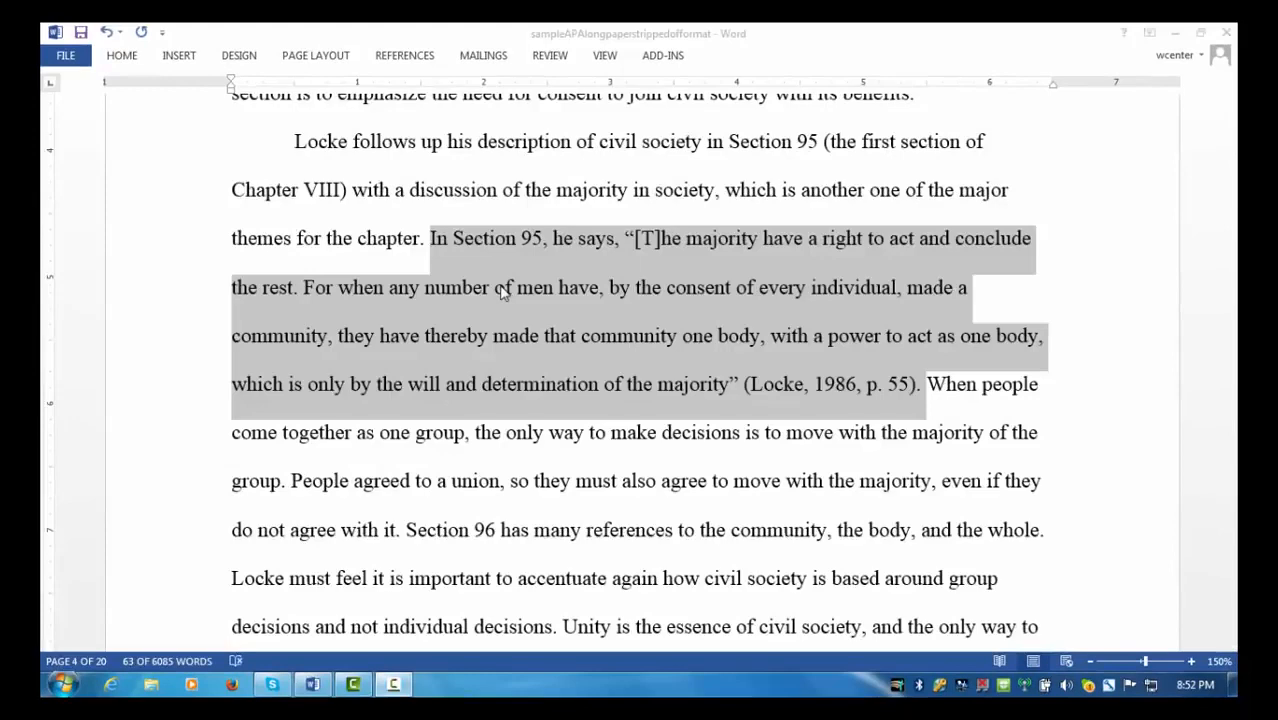
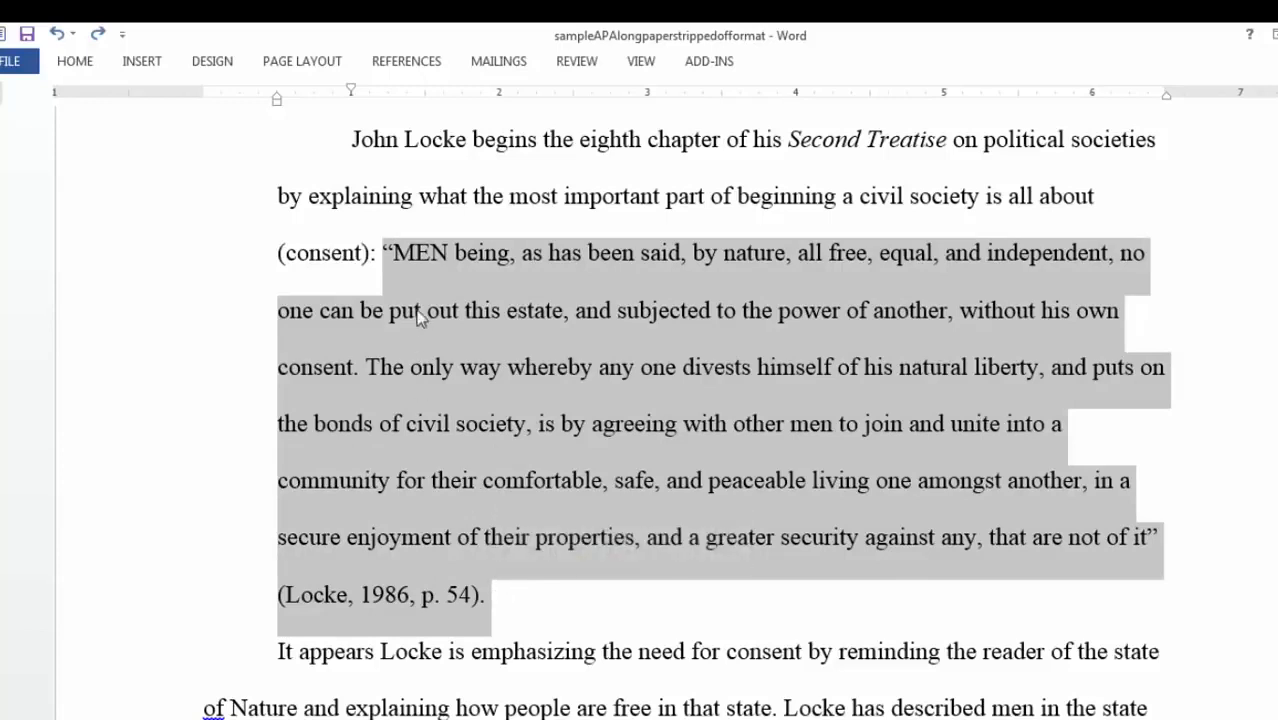
- Move the Locke quotation onto its own line after '(consent):' with no first-line indent
left_click(381, 248)
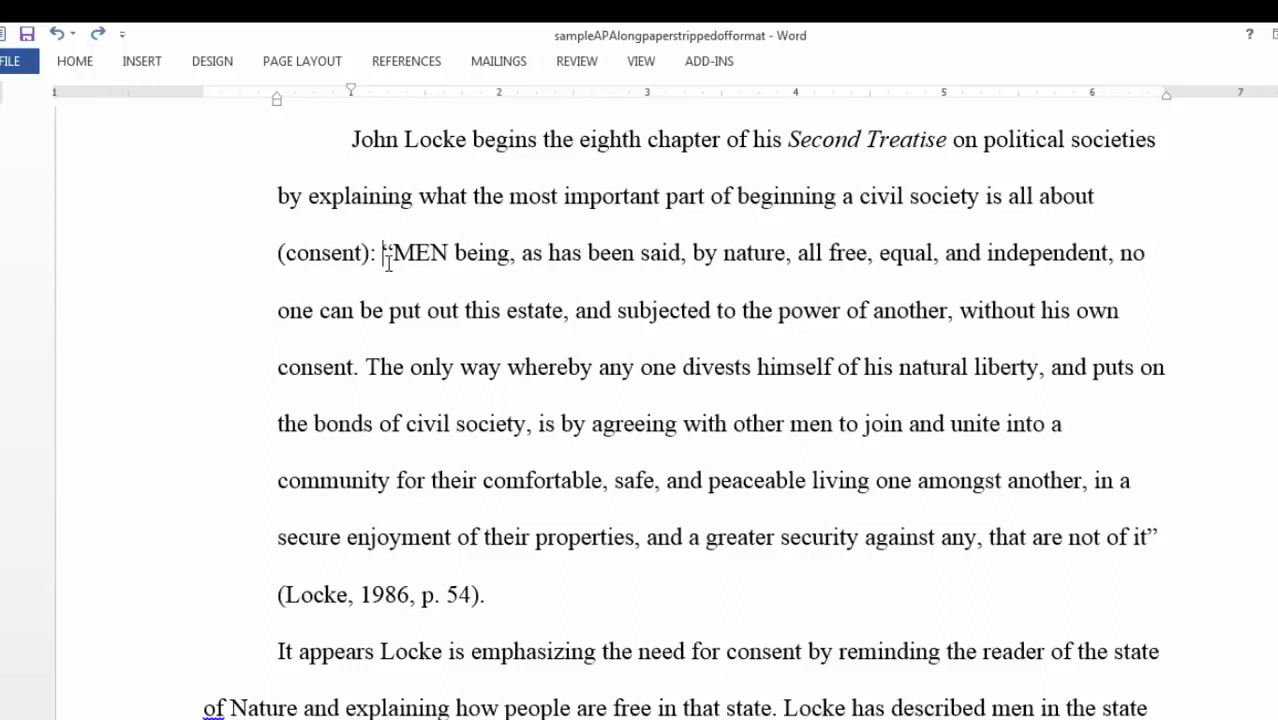
key("Return")
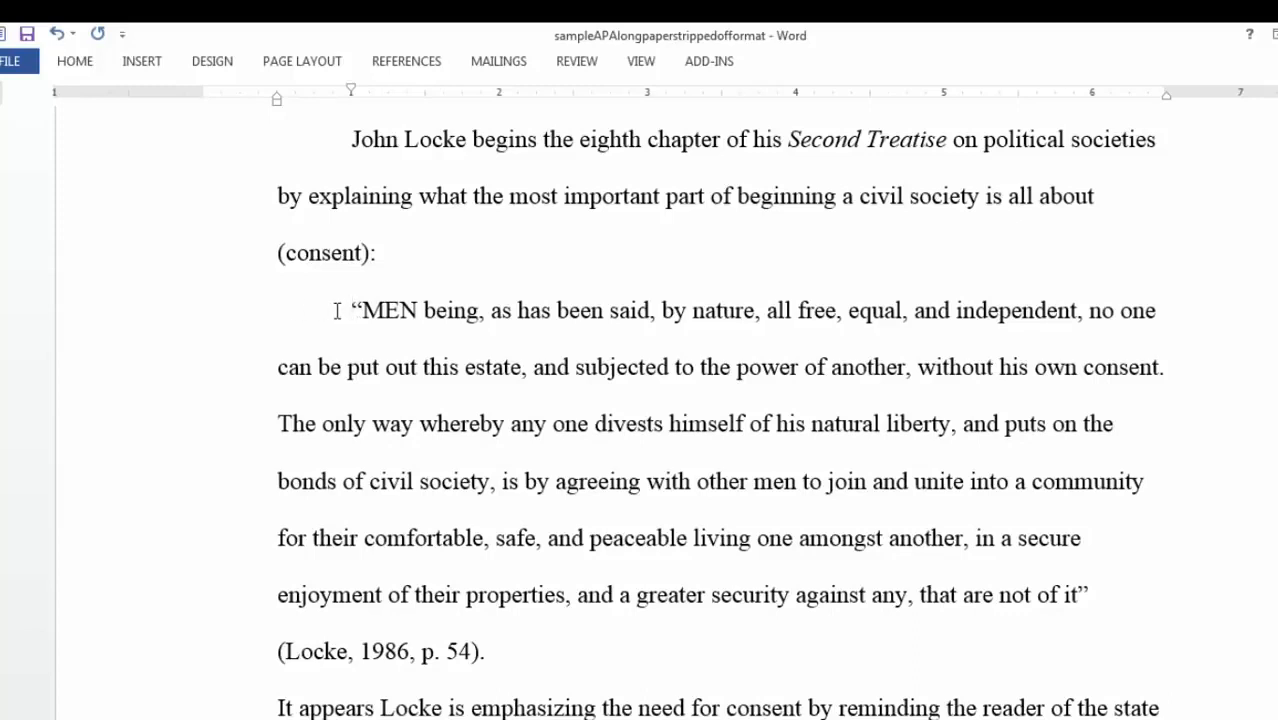
key("BackSpace")
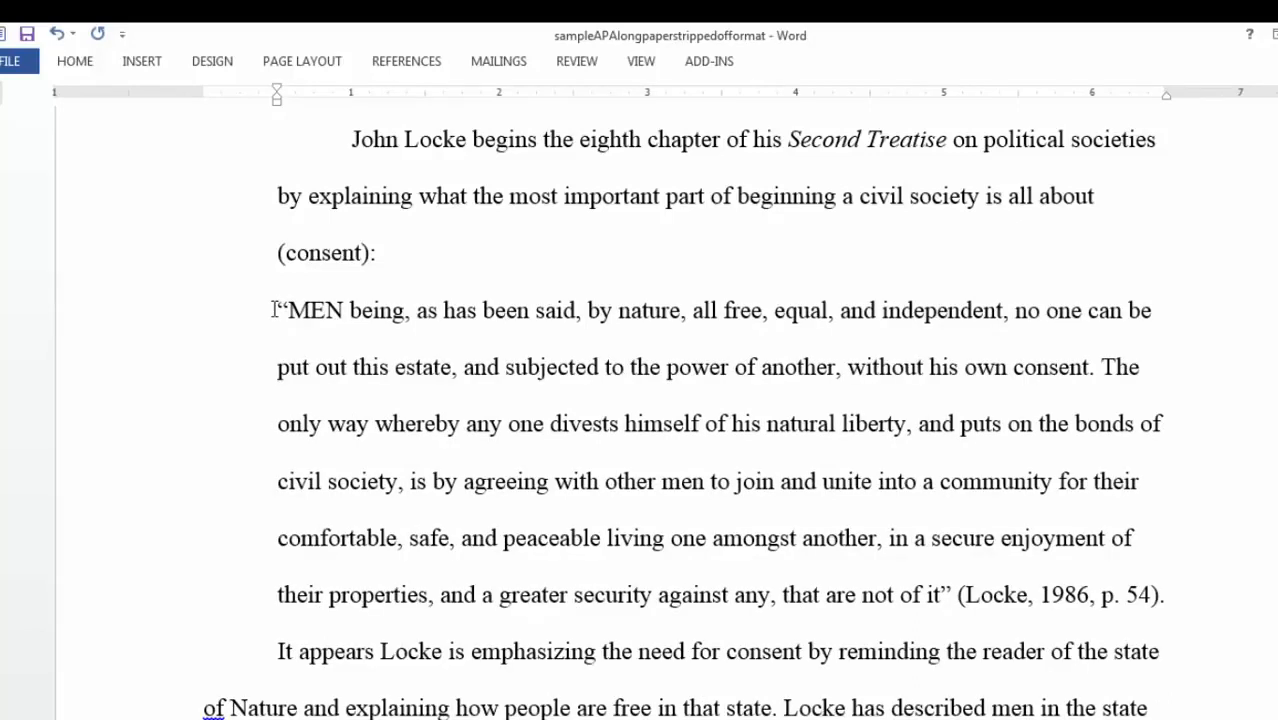
- Apply Increase Indent to the whole Locke quotation paragraph, ending '(Locke, 1986, p. 54)'
left_click_drag(275, 310, 1168, 590)
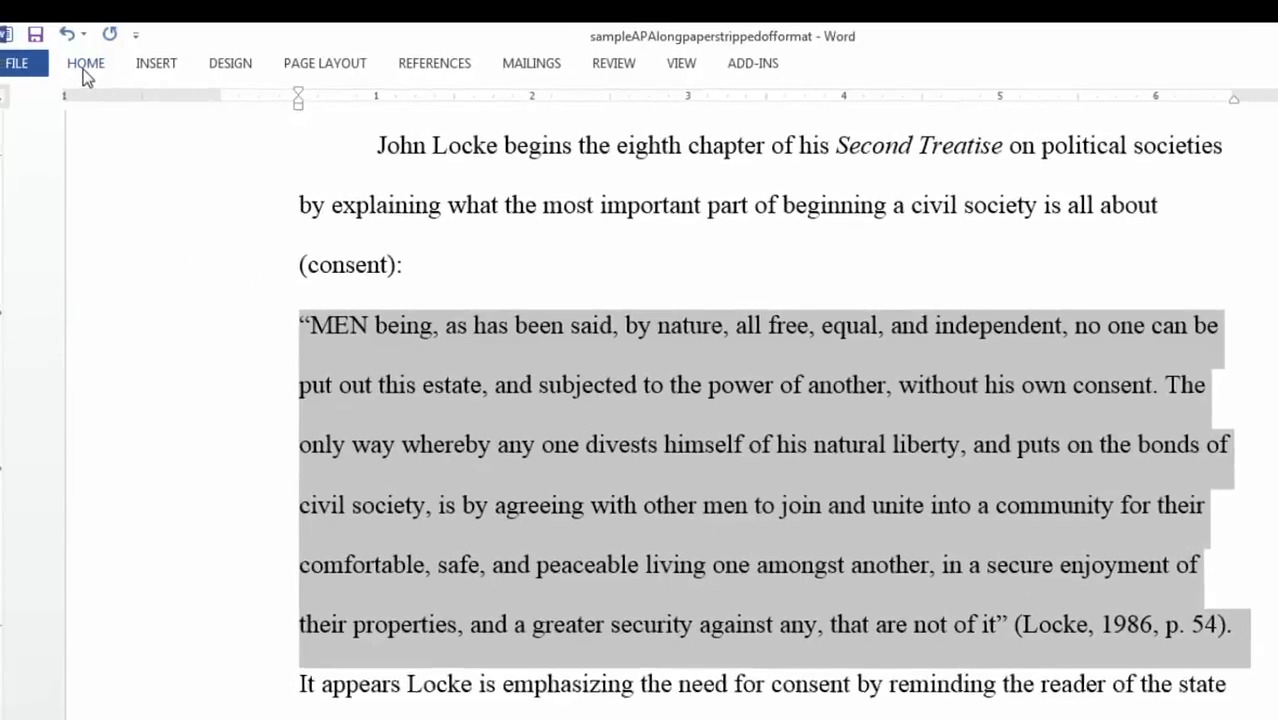
left_click(78, 64)
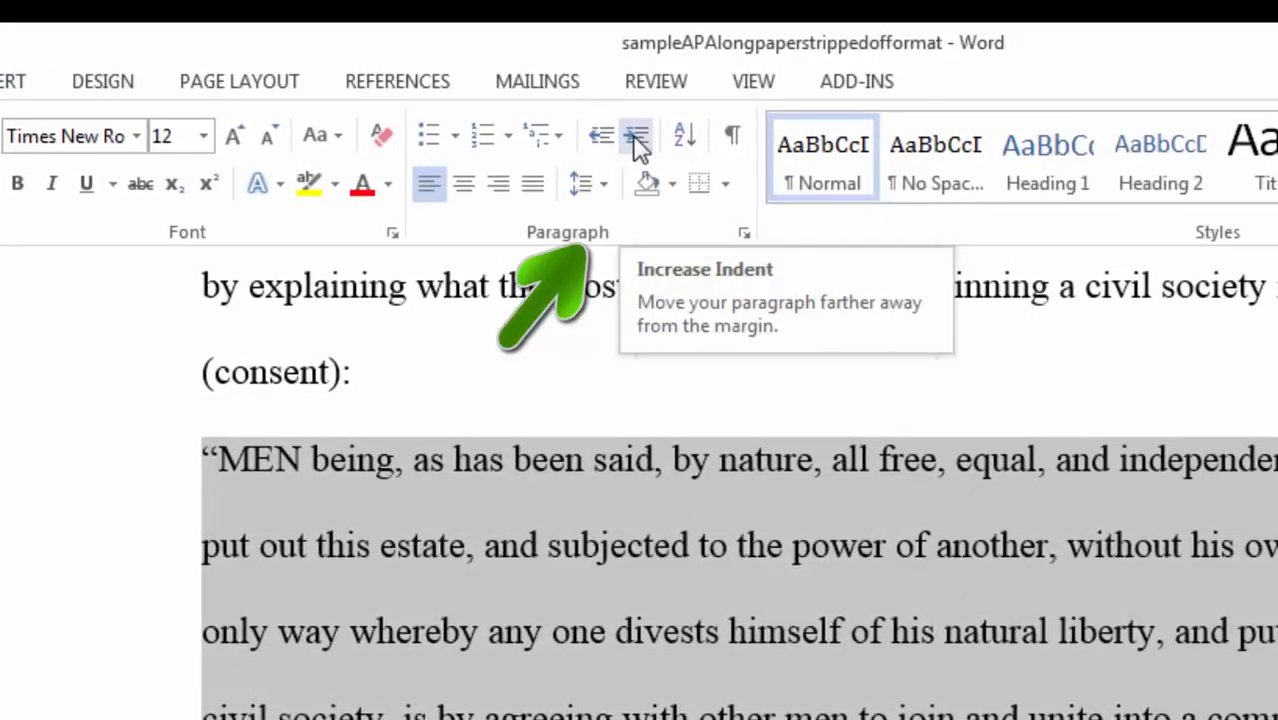
left_click(637, 140)
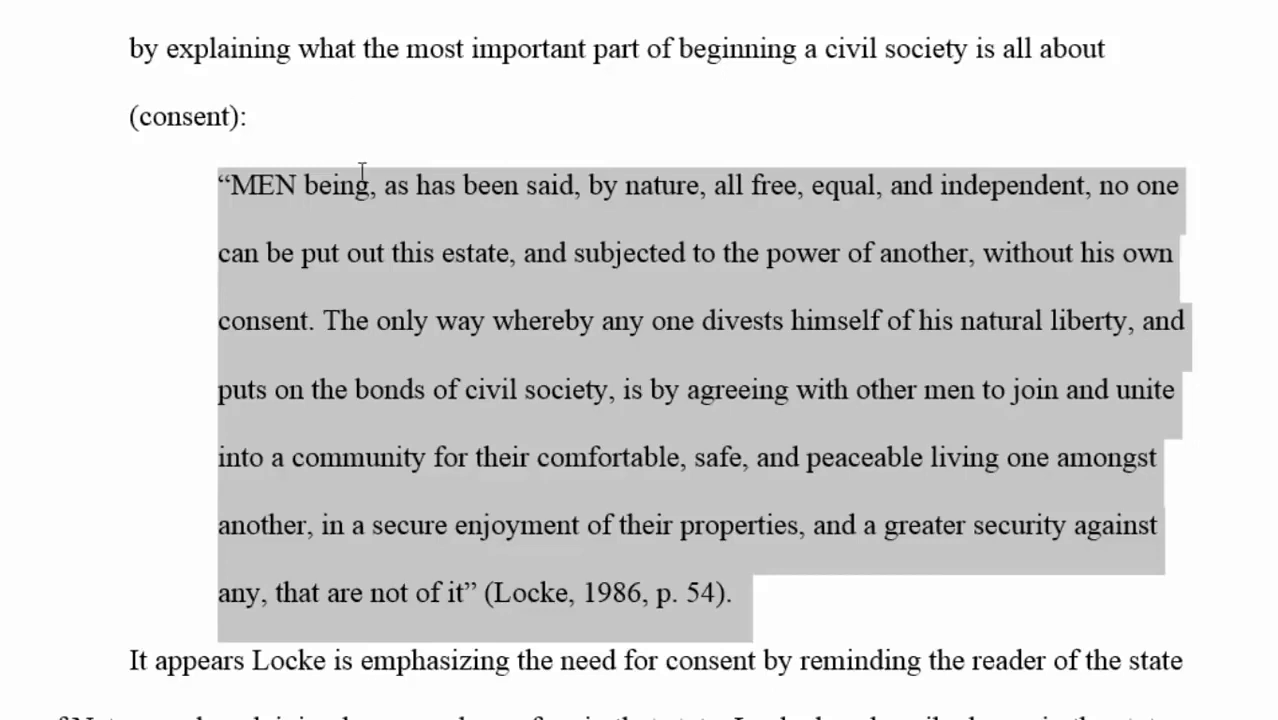
left_click(372, 214)
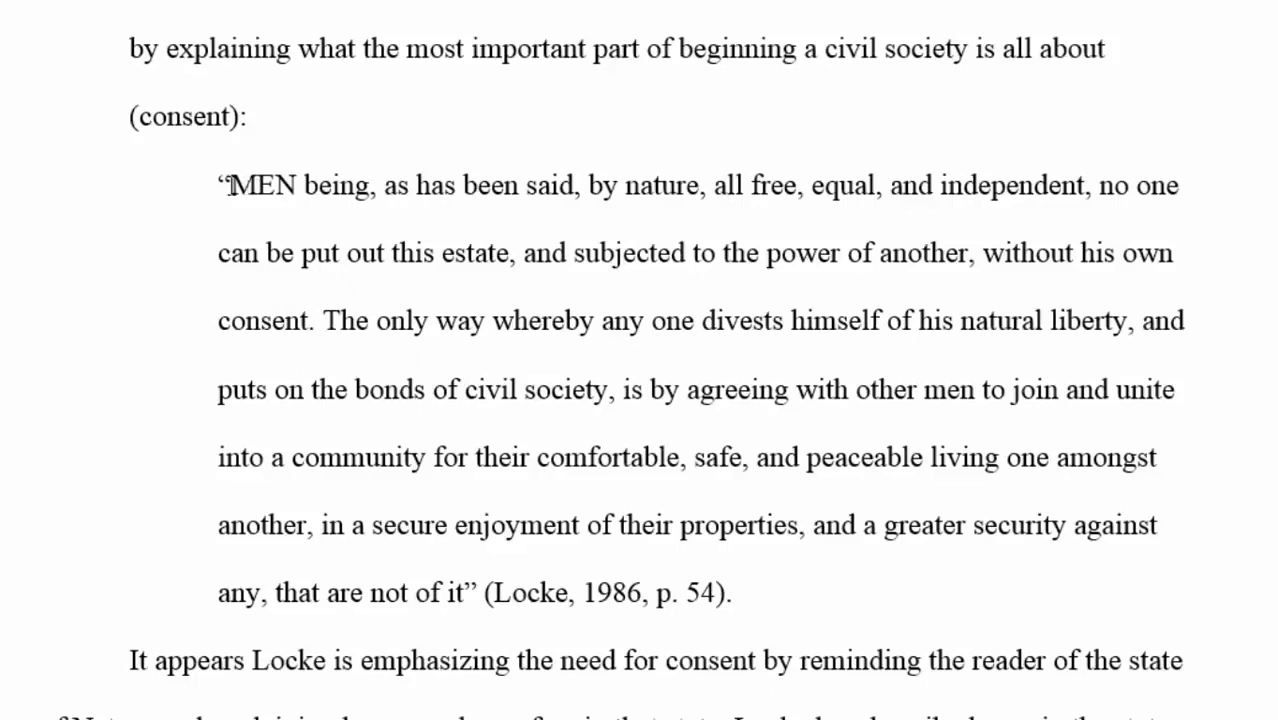
- Delete the opening and closing quotation marks around the block quote
left_click(230, 185)
key("BackSpace")
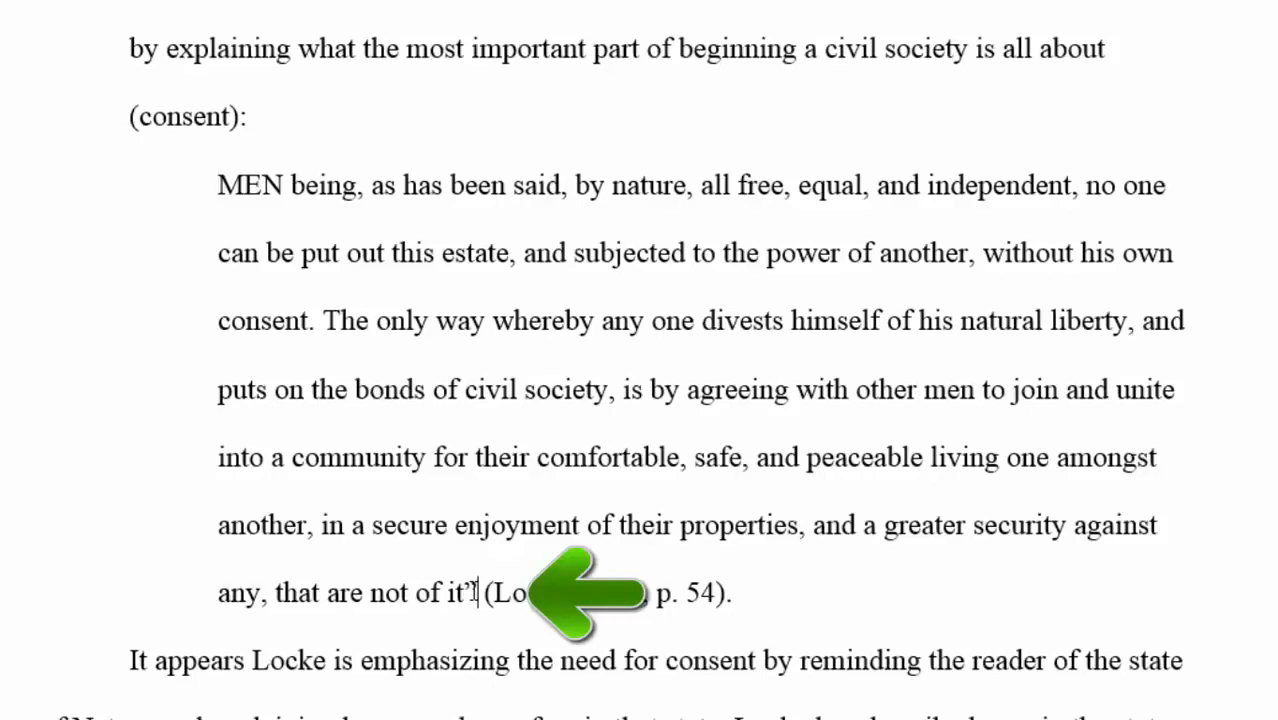
left_click(476, 592)
key("BackSpace")
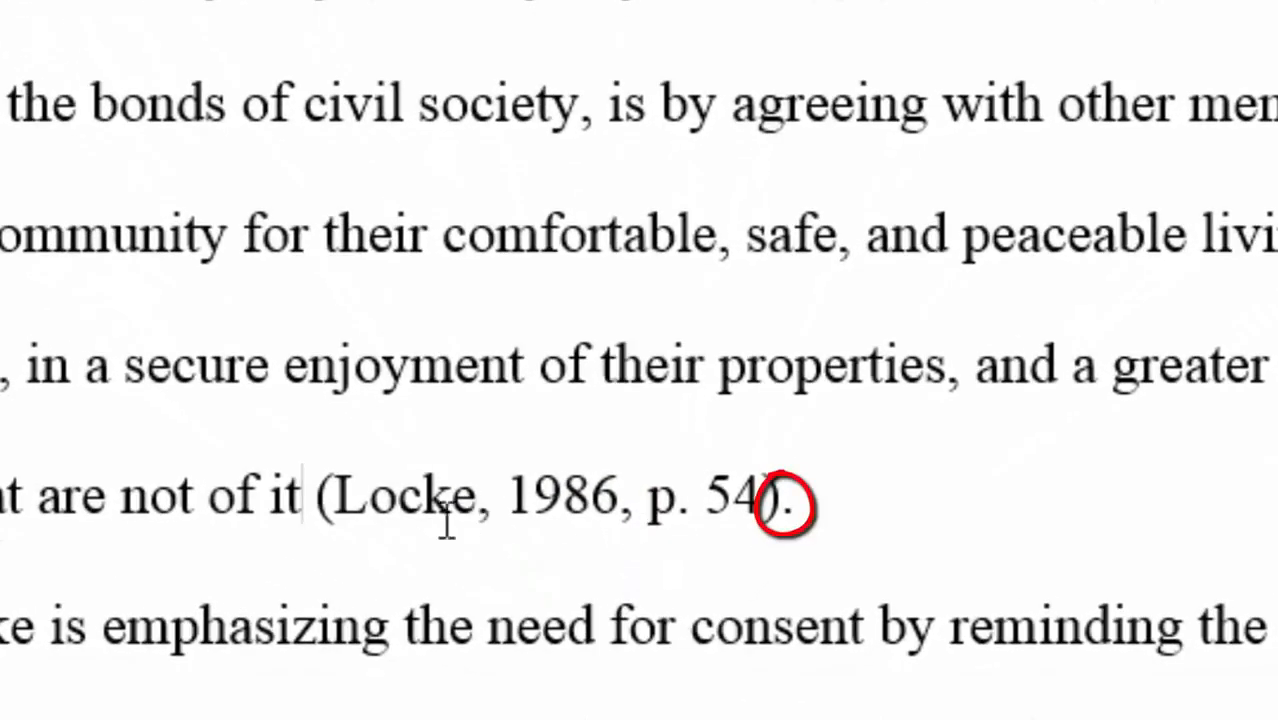
- Move the period from after '(Locke, 1986, p. 54)' to right after 'it'
left_click(798, 495)
key("BackSpace")
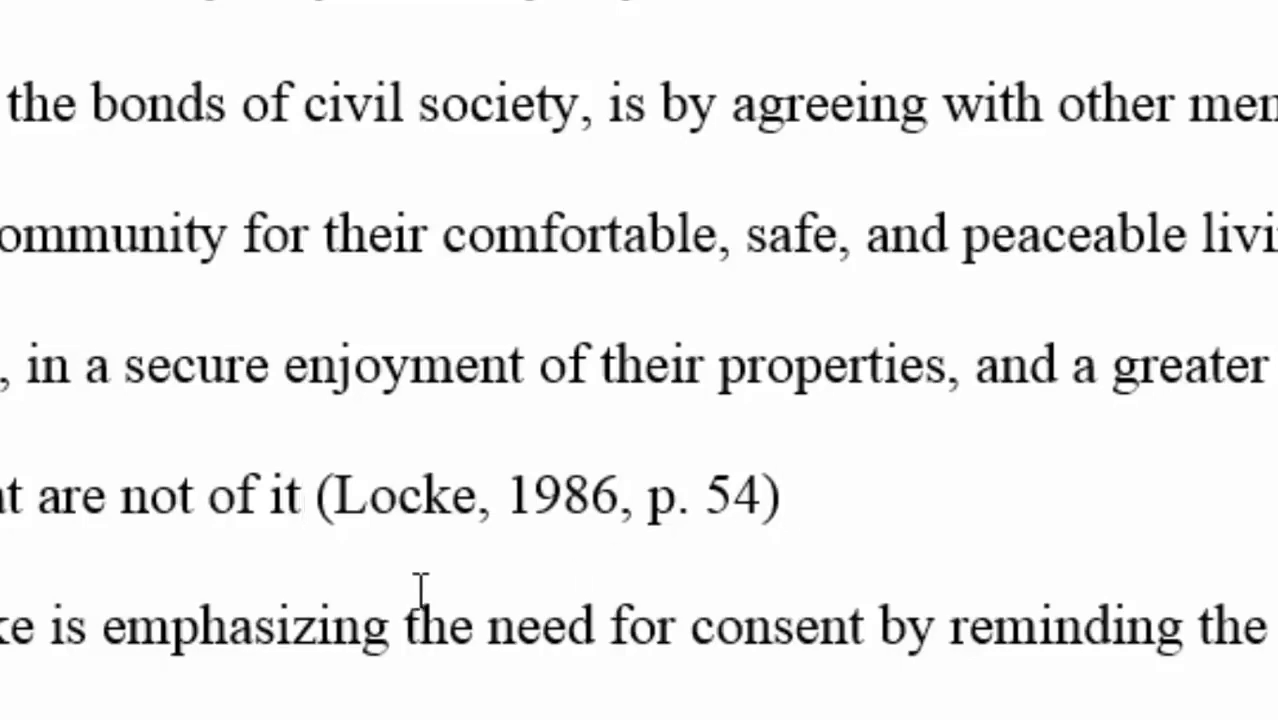
left_click(303, 497)
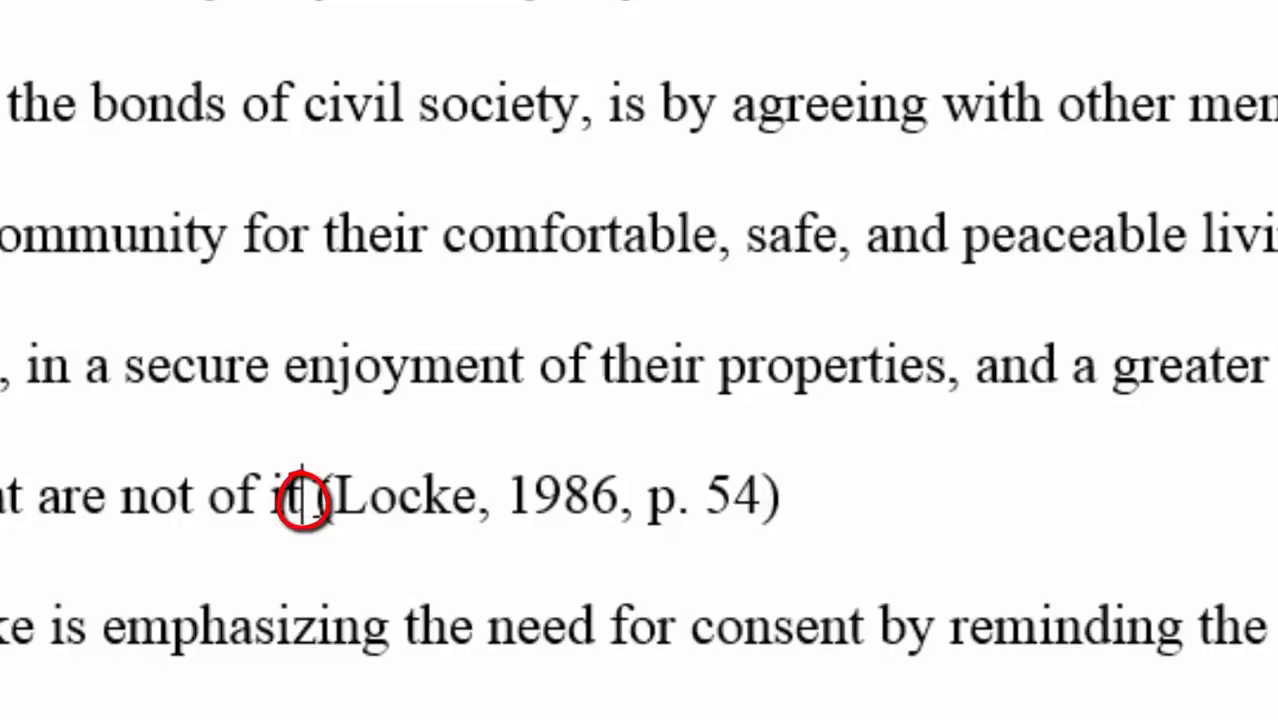
type(".")
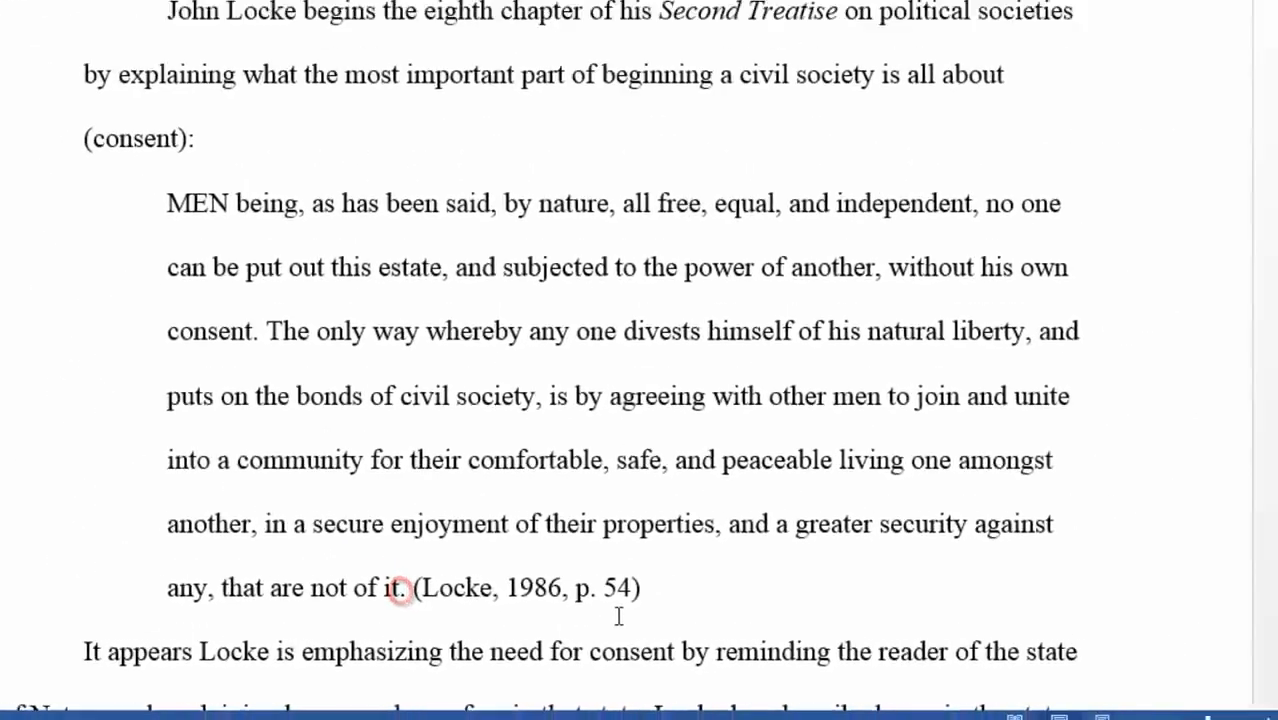
left_click(619, 616)
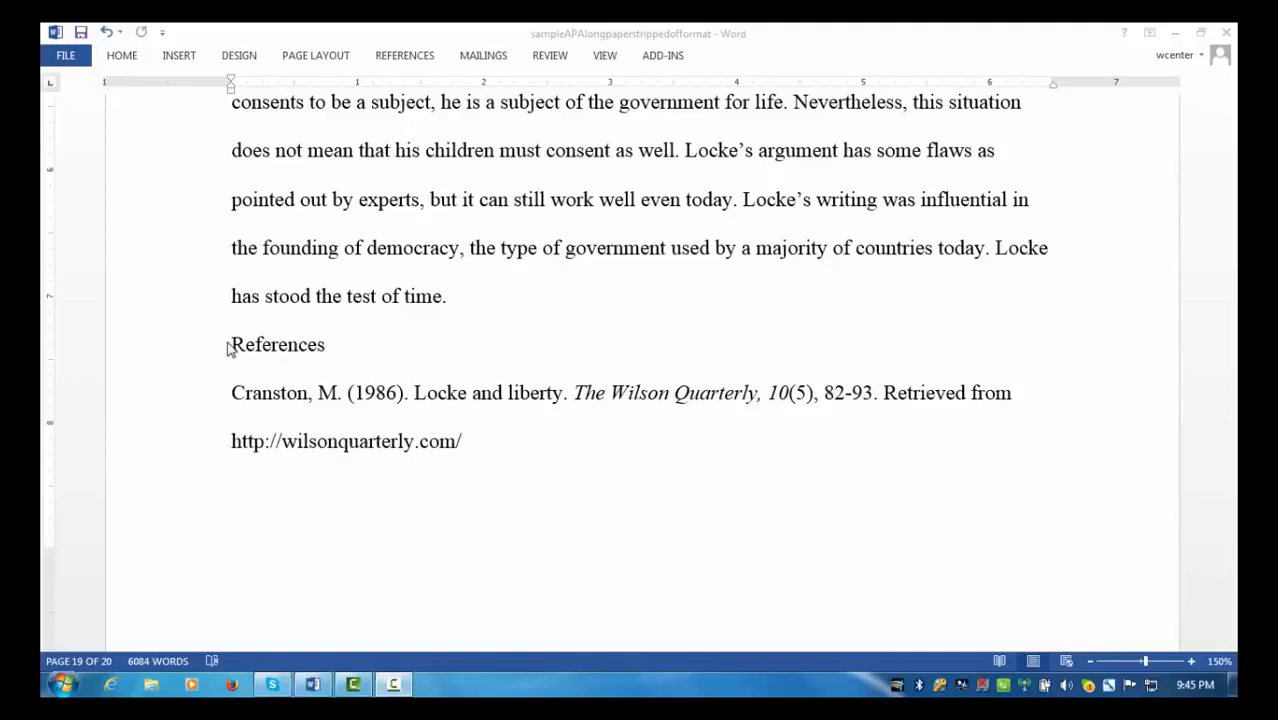
- Insert a page break before the References heading so it starts page 20
left_click(232, 347)
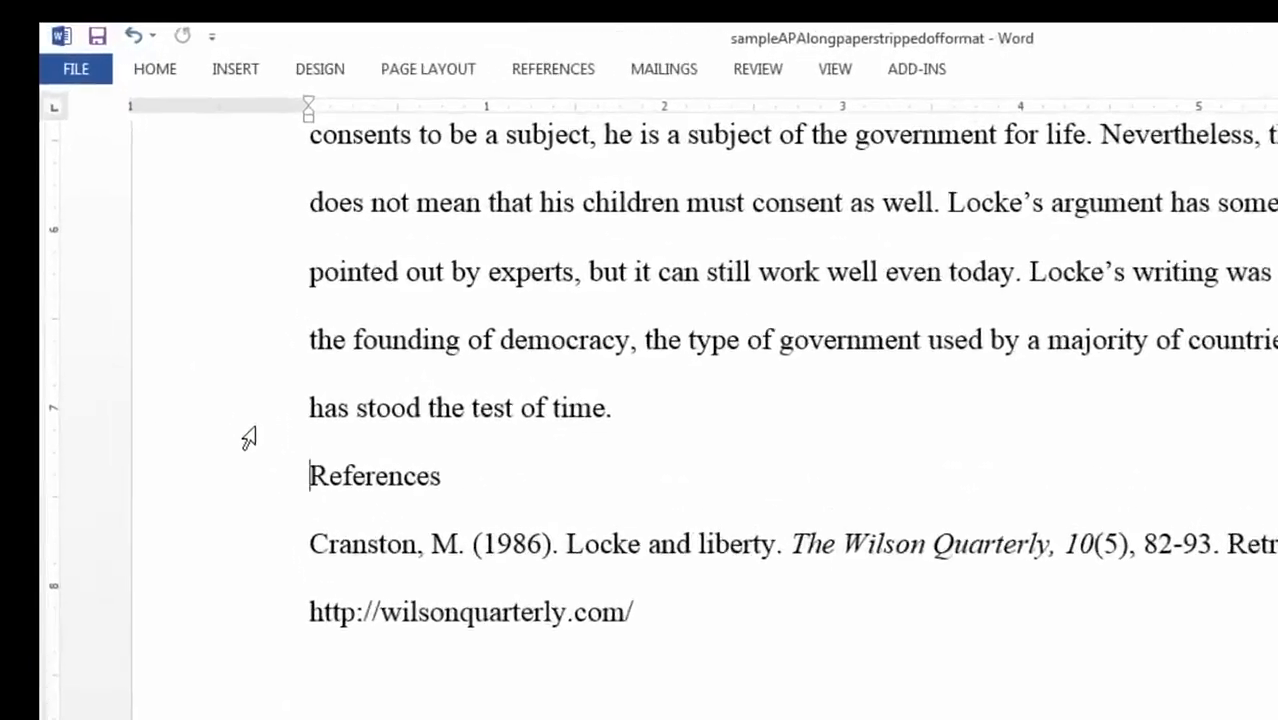
left_click(318, 85)
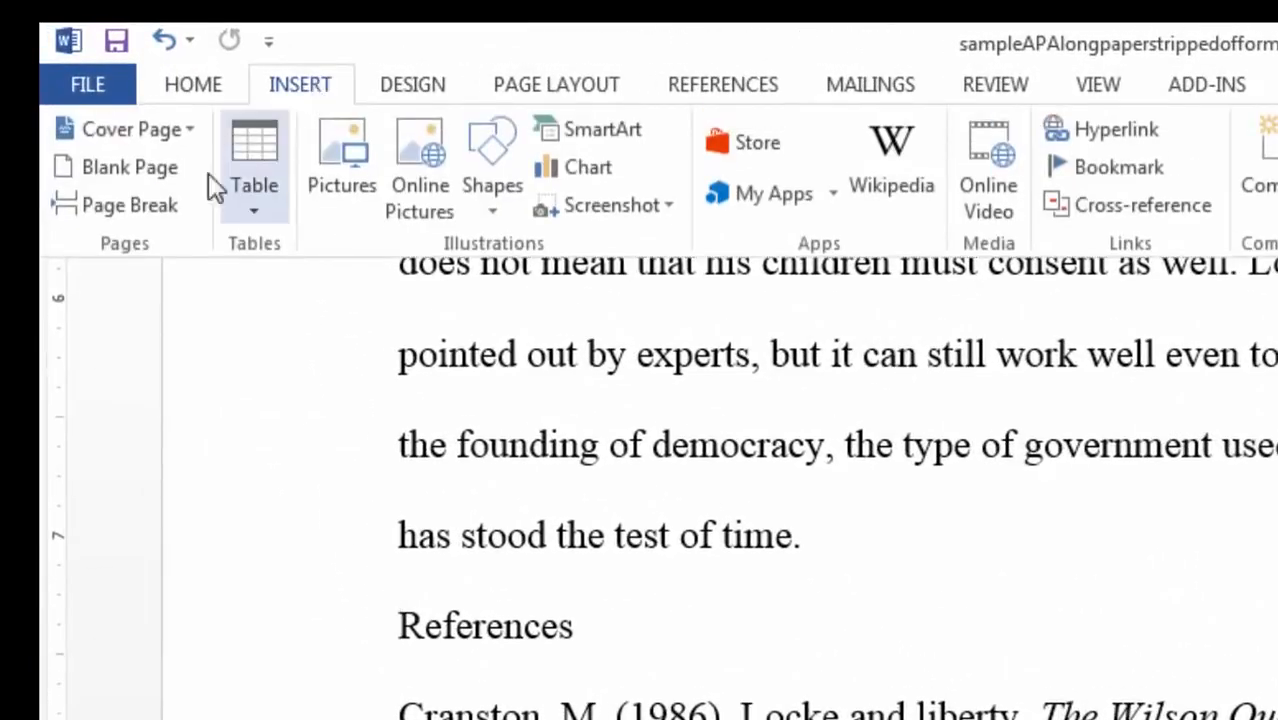
left_click(150, 210)
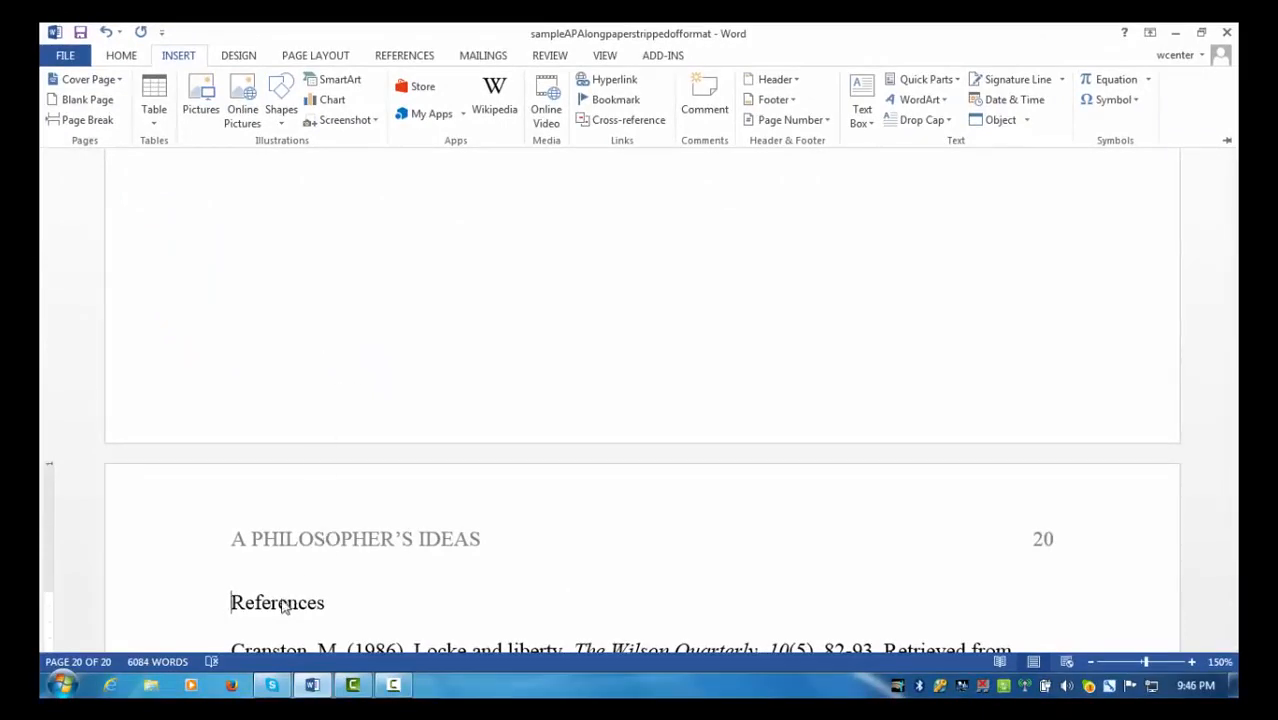
left_click(247, 603)
scroll(247, 603, "down", 3)
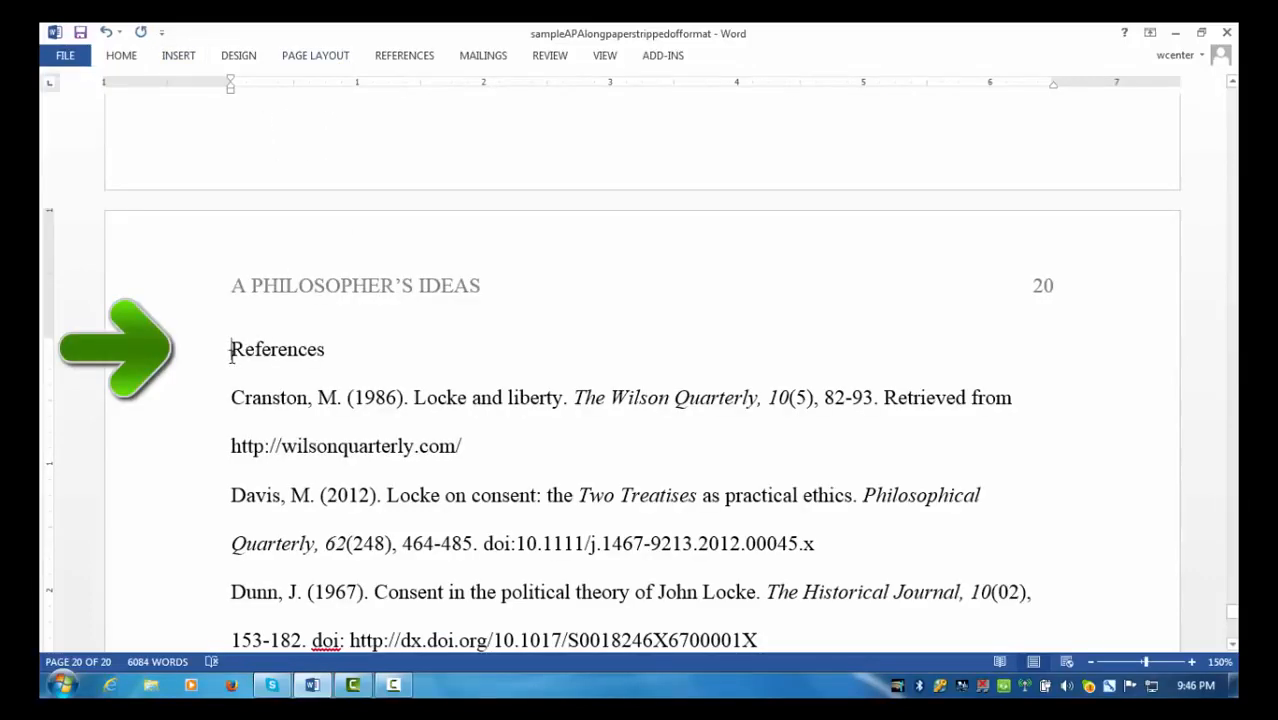
- Center the 'References' heading above the Cranston, Davis and Dunn entries
left_click_drag(230, 352, 325, 355)
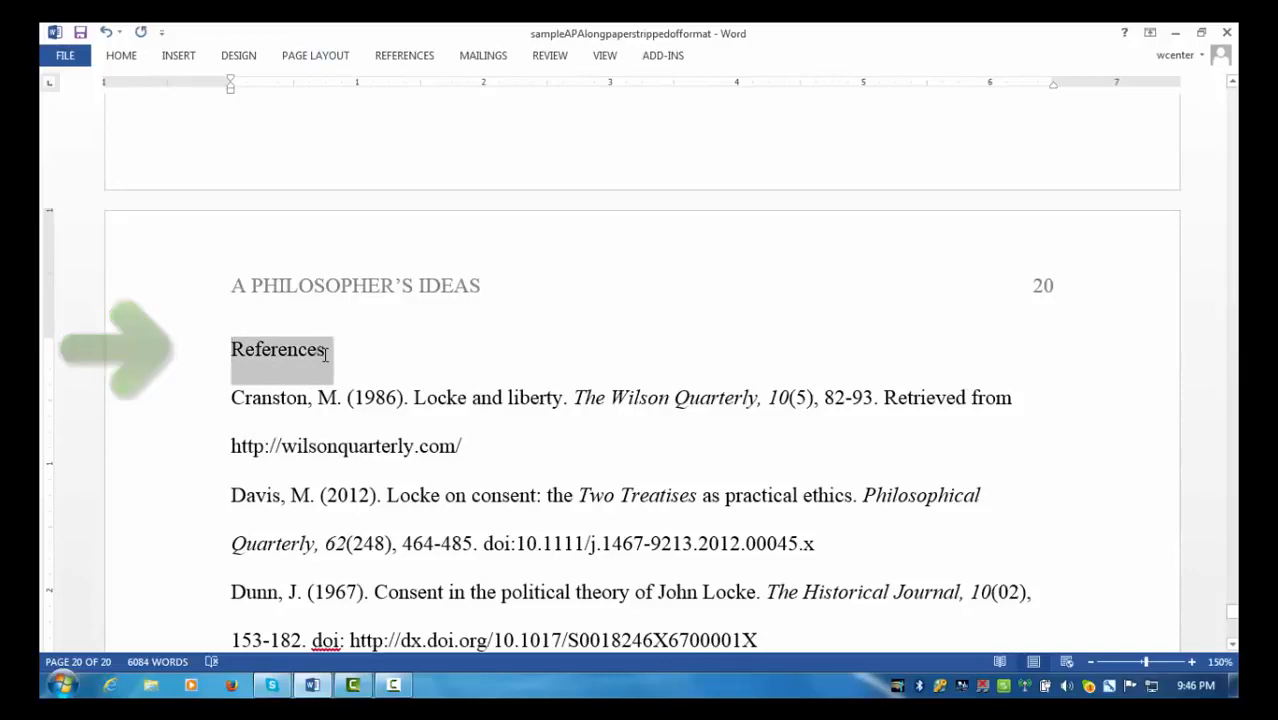
left_click(121, 57)
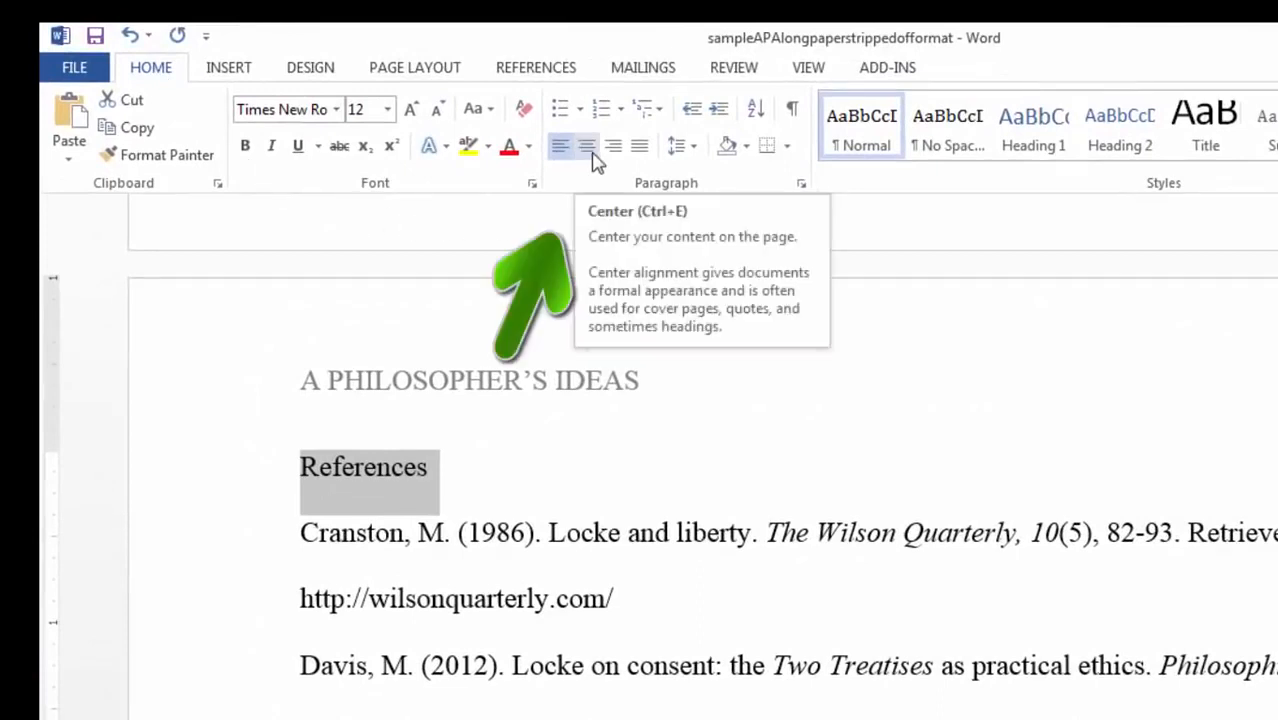
left_click(594, 158)
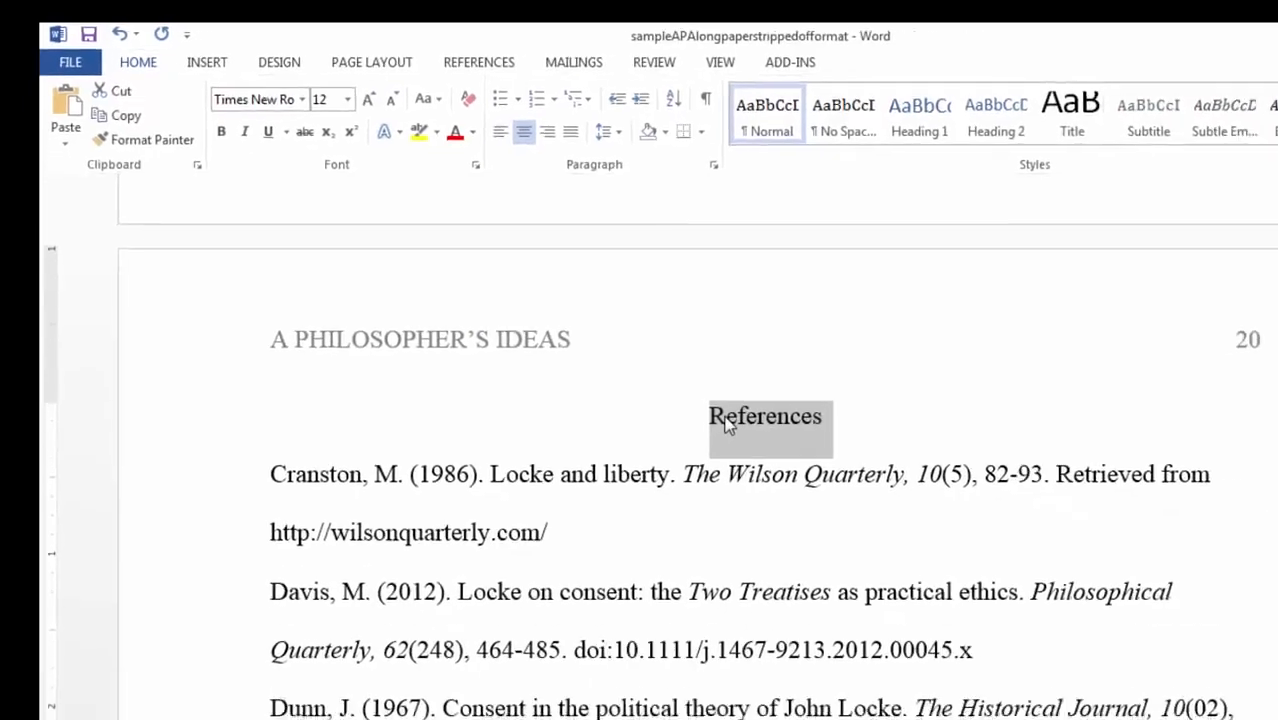
left_click(814, 474)
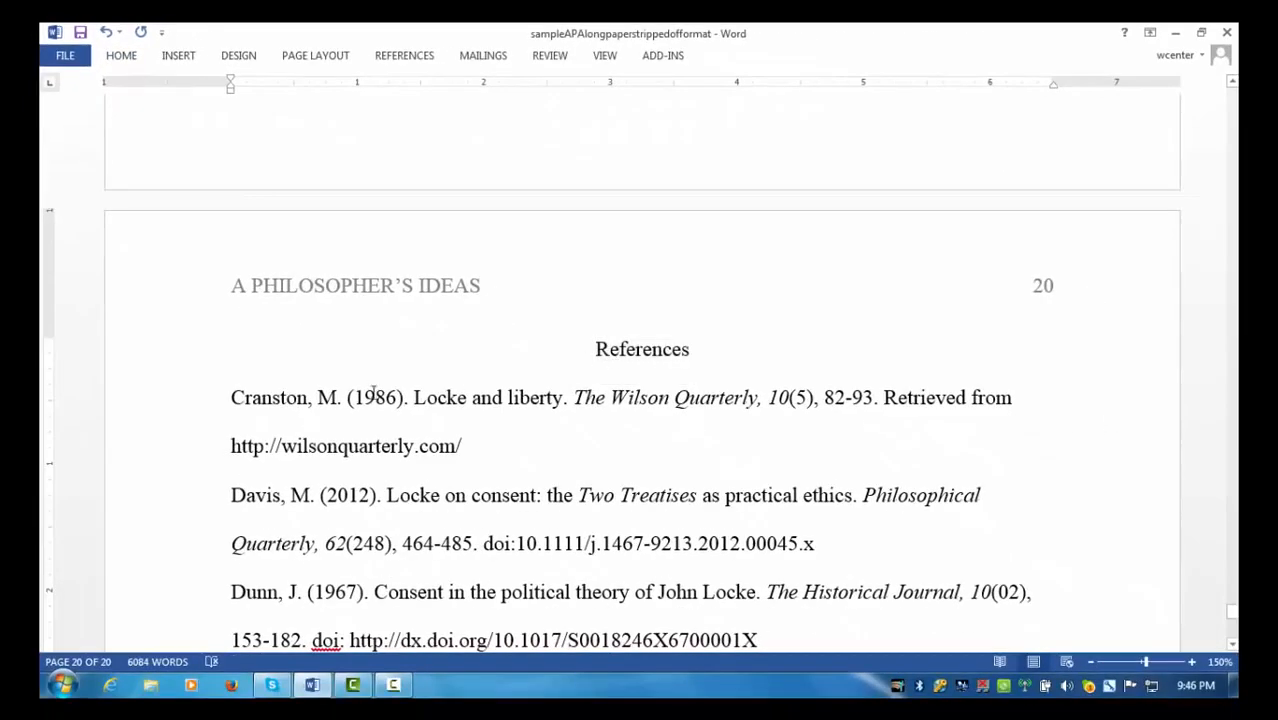
scroll(380, 384, "down", 3)
scroll(381, 386, "down", 1)
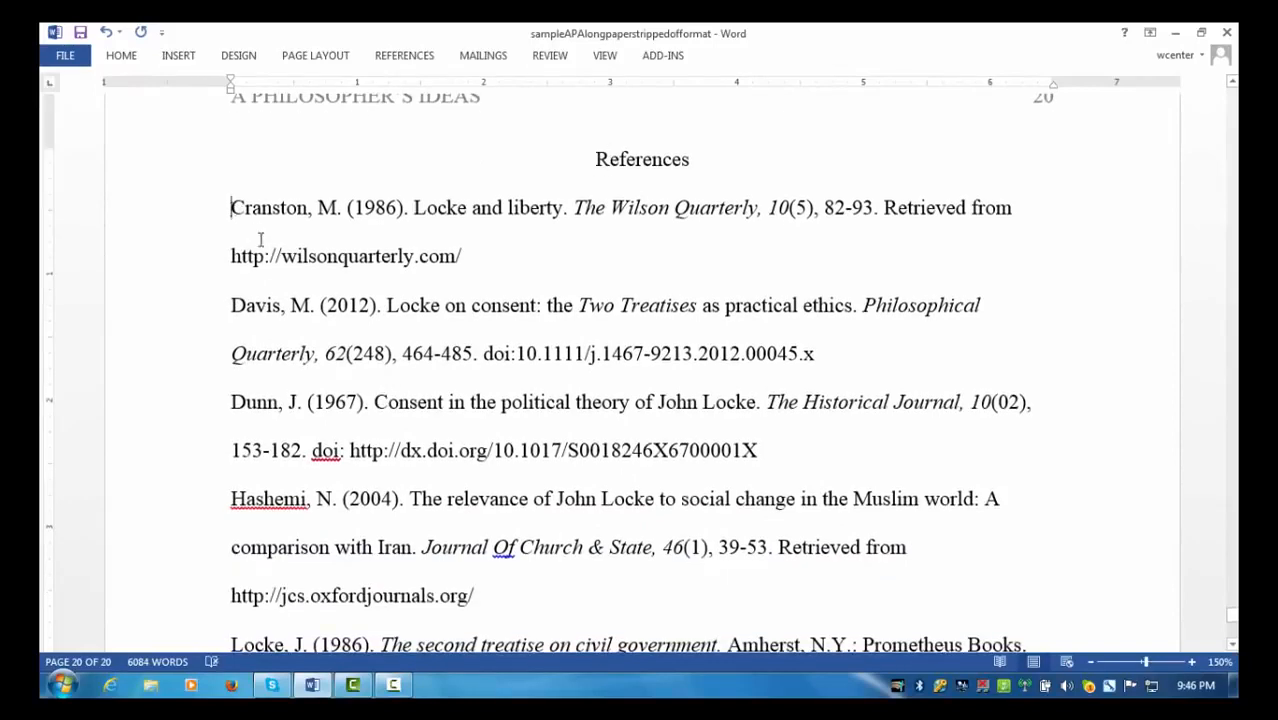
- Give the Cranston, Davis, Dunn, Hashemi and Locke entries a 0.5" hanging indent
left_click_drag(232, 208, 707, 399)
scroll(698, 398, "up", 2)
scroll(698, 398, "up", 5)
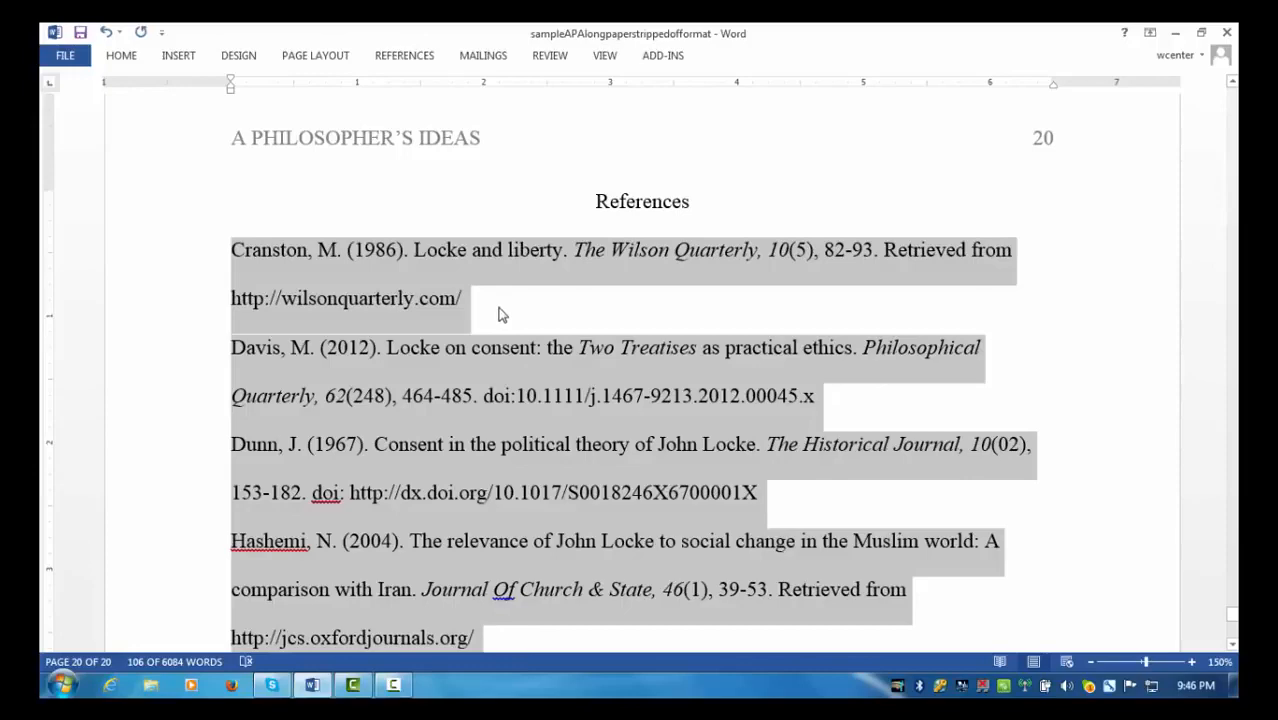
left_click(121, 55)
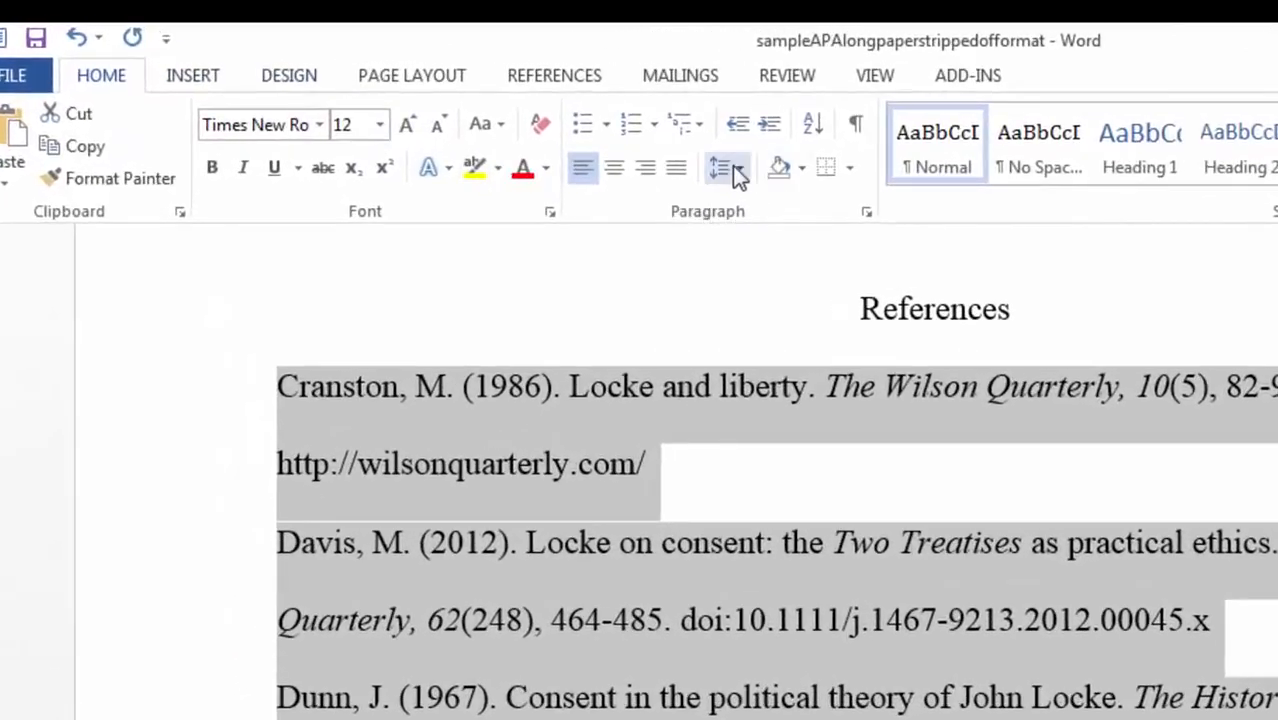
left_click(732, 165)
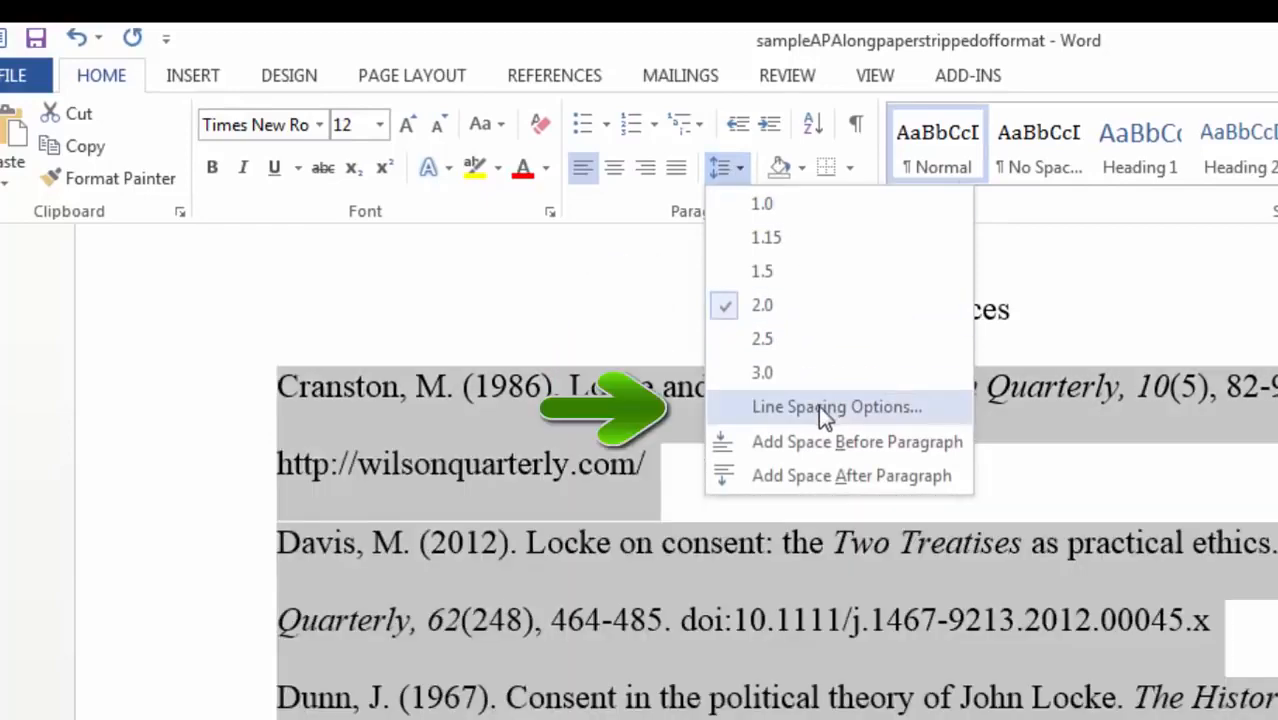
left_click(825, 408)
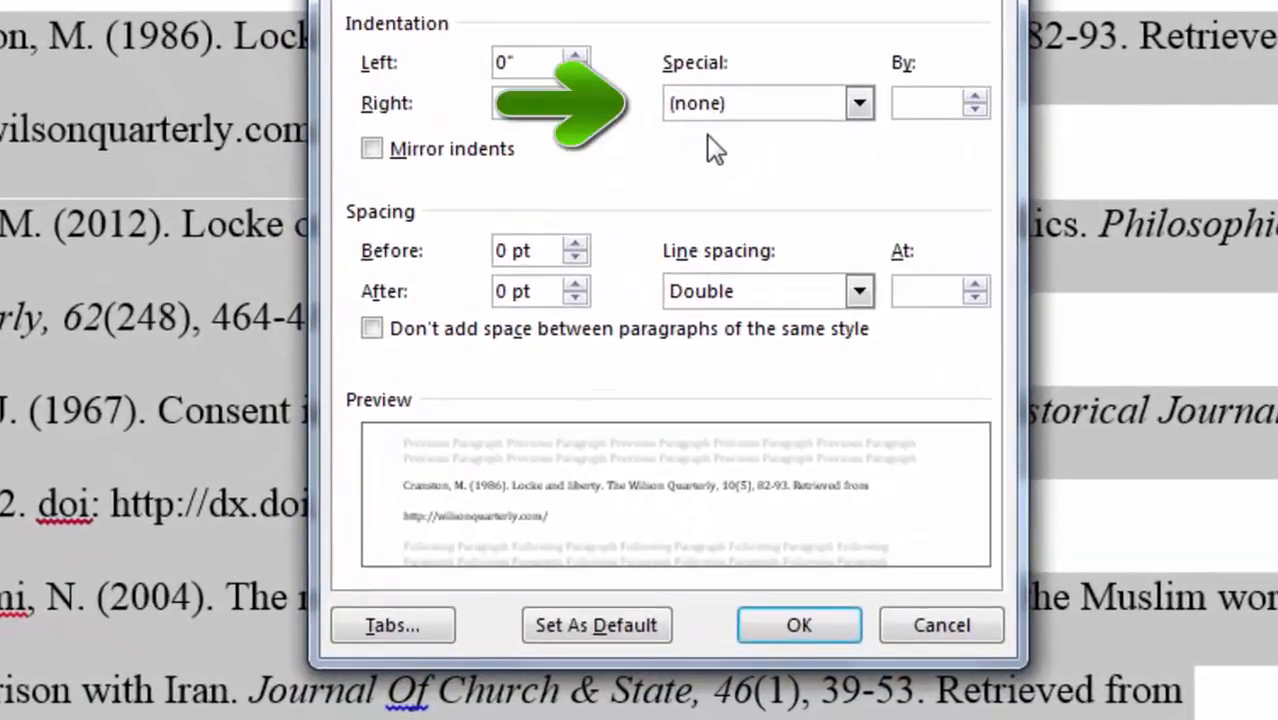
left_click(858, 103)
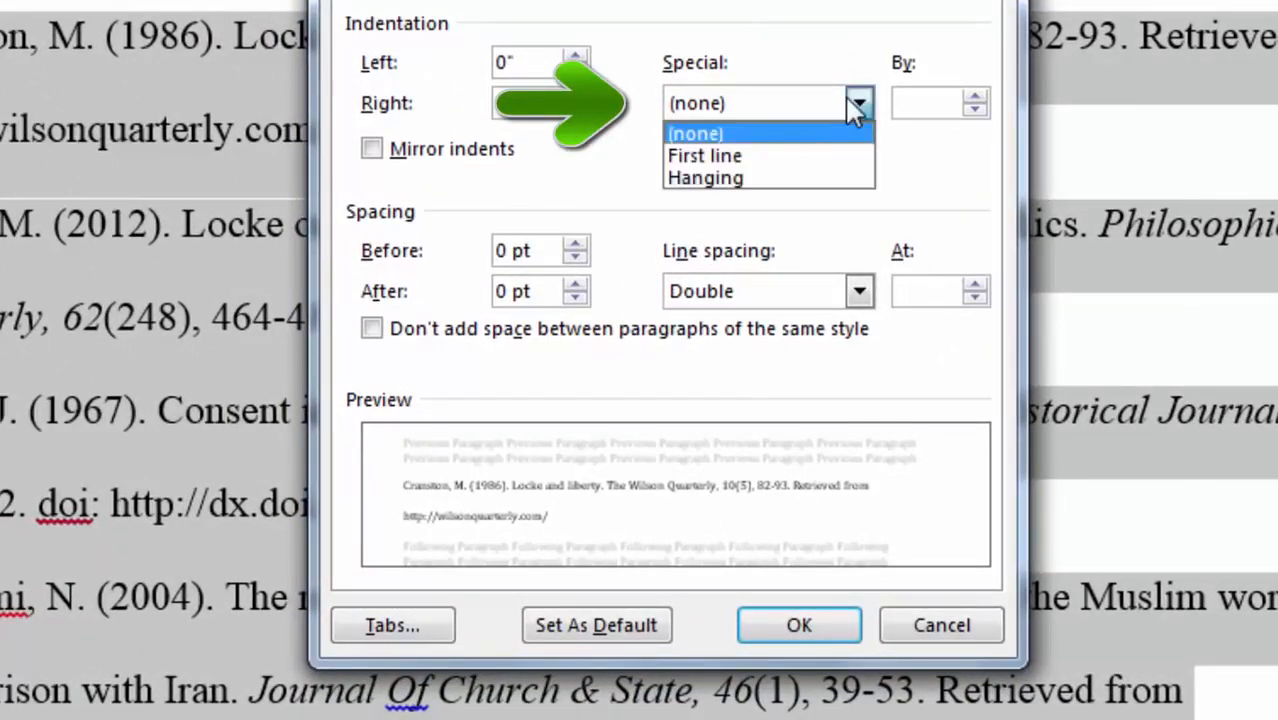
left_click(788, 178)
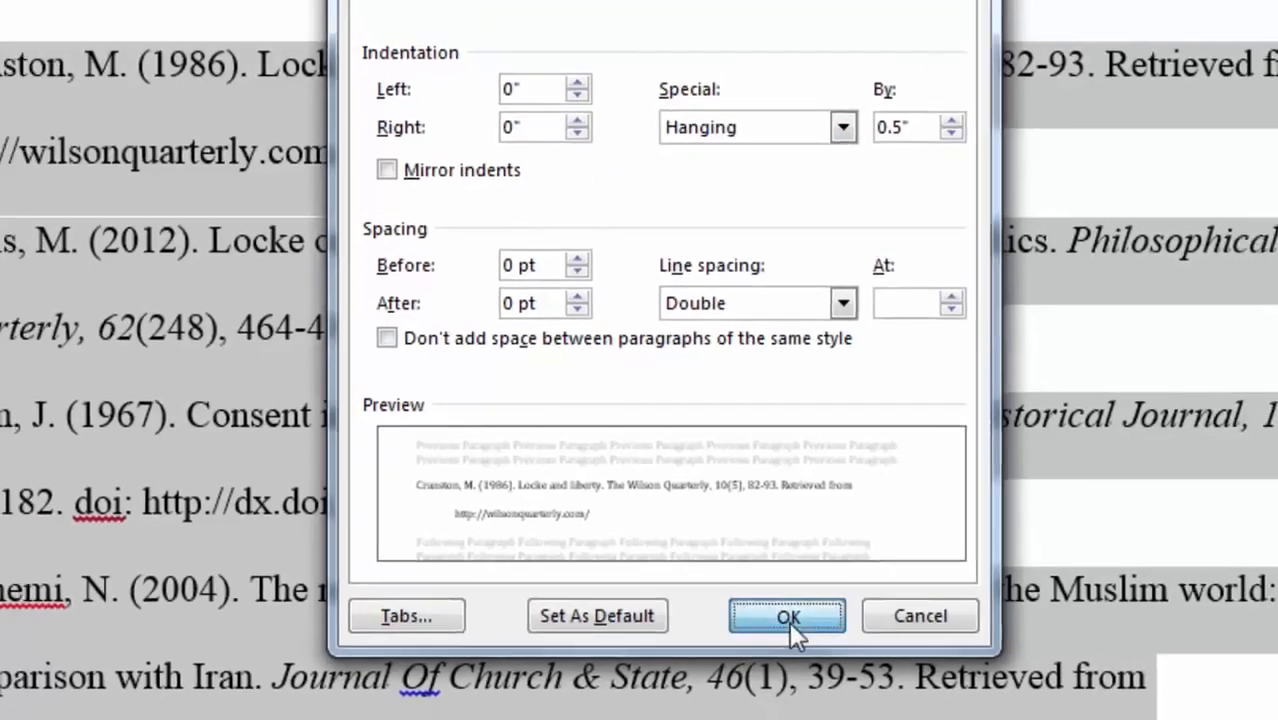
left_click(799, 625)
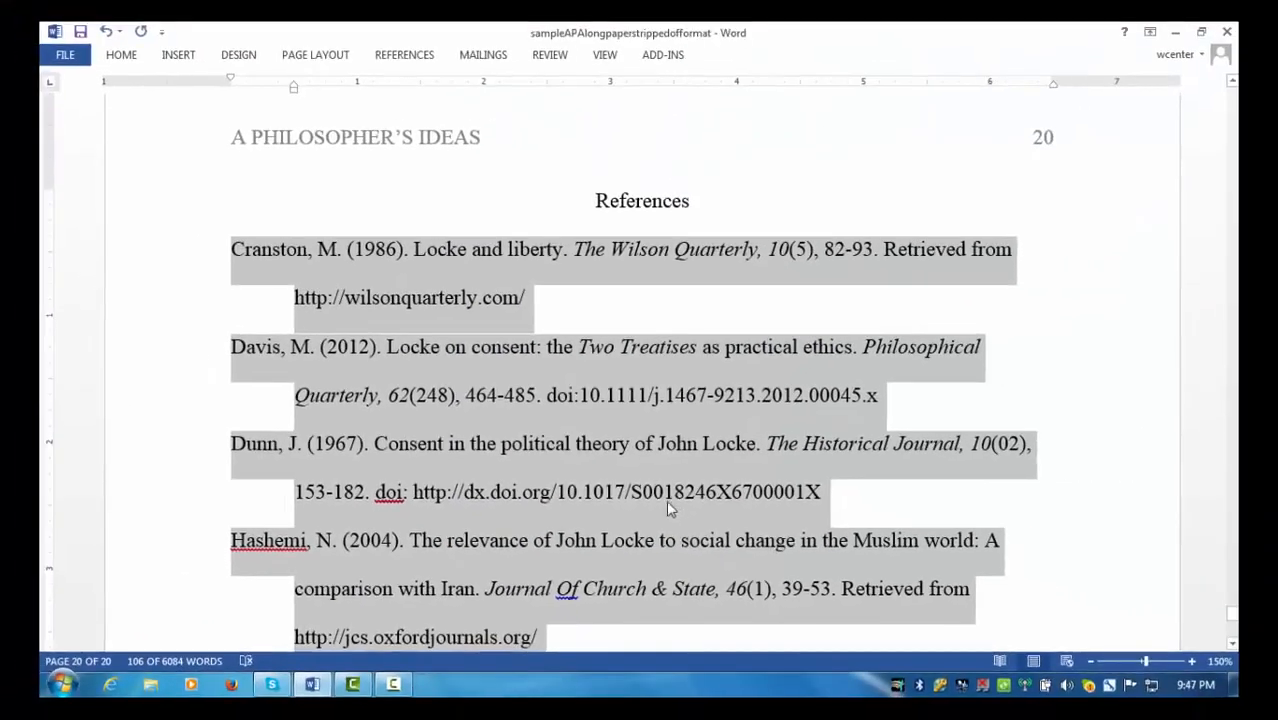
scroll(687, 442, "down", 1)
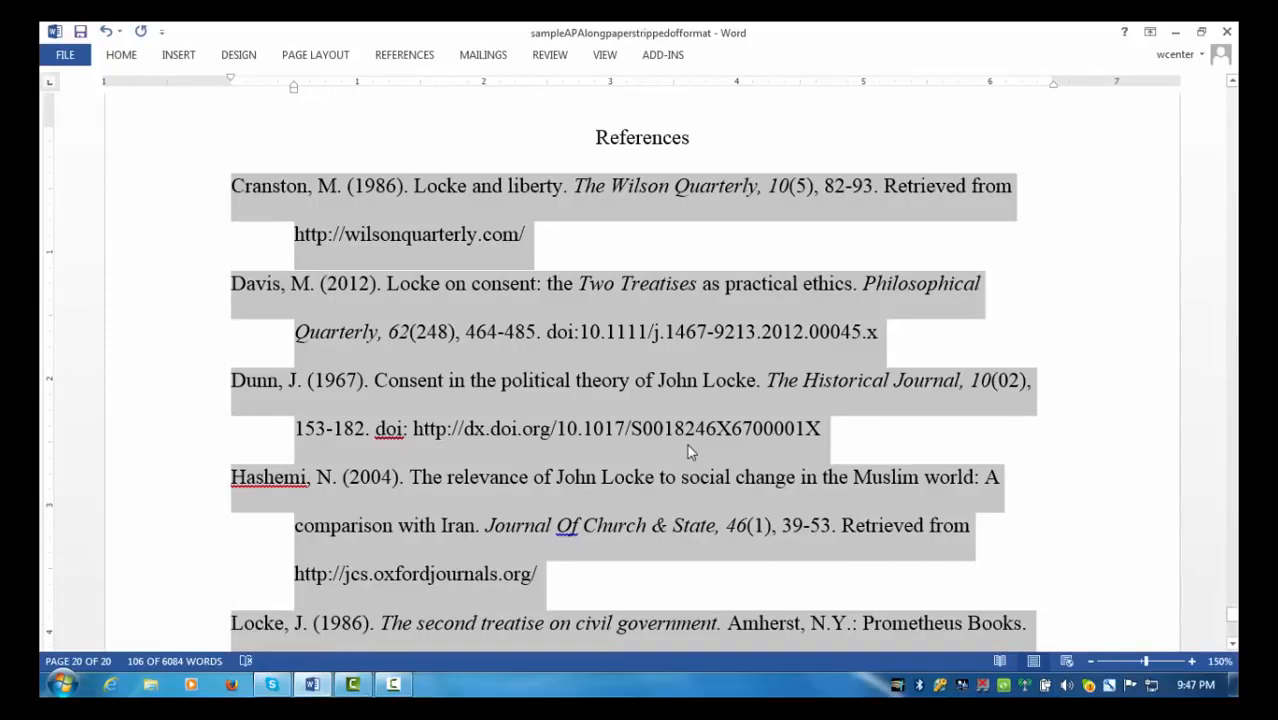
left_click(549, 428)
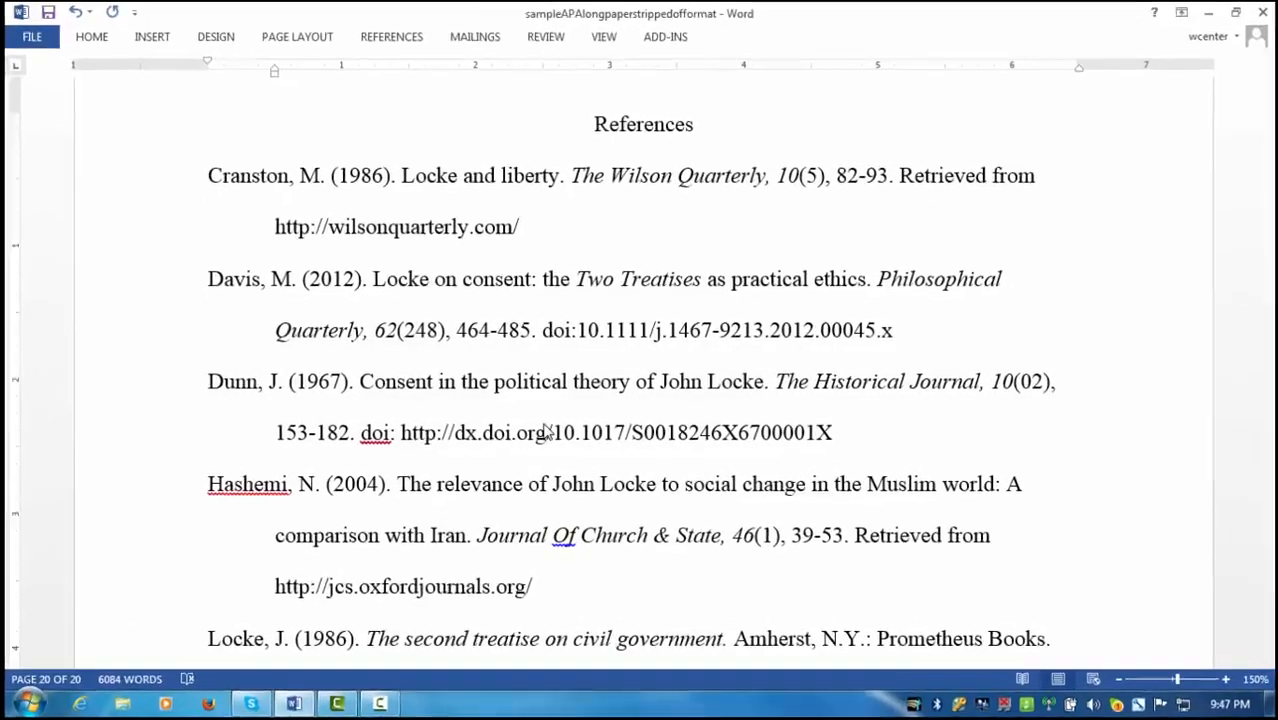